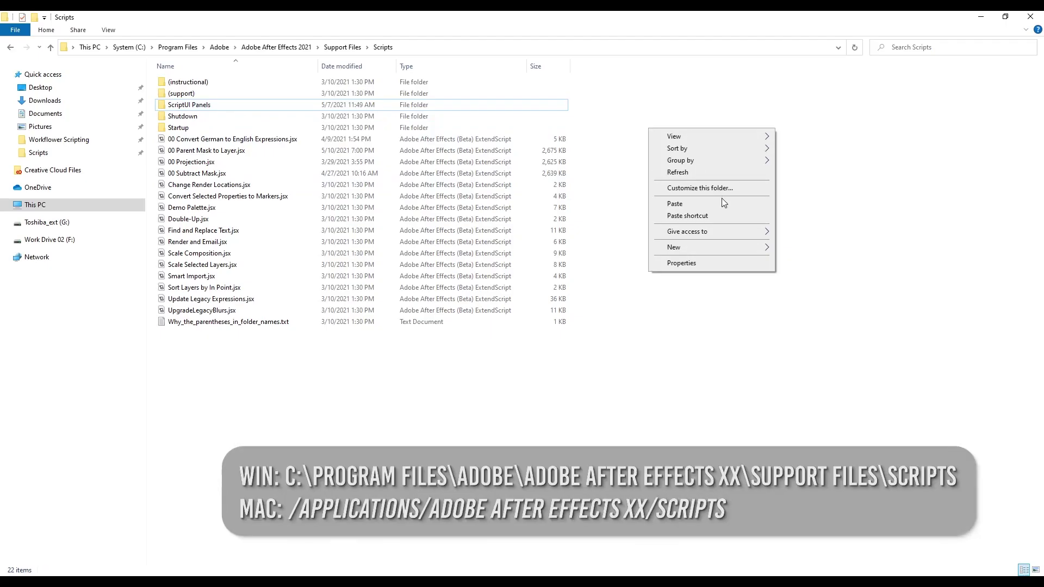
Paste the copied script files into the After Effects 2021 Scripts folder and authorize the copy
left_click(722, 199)
left_click(478, 225)
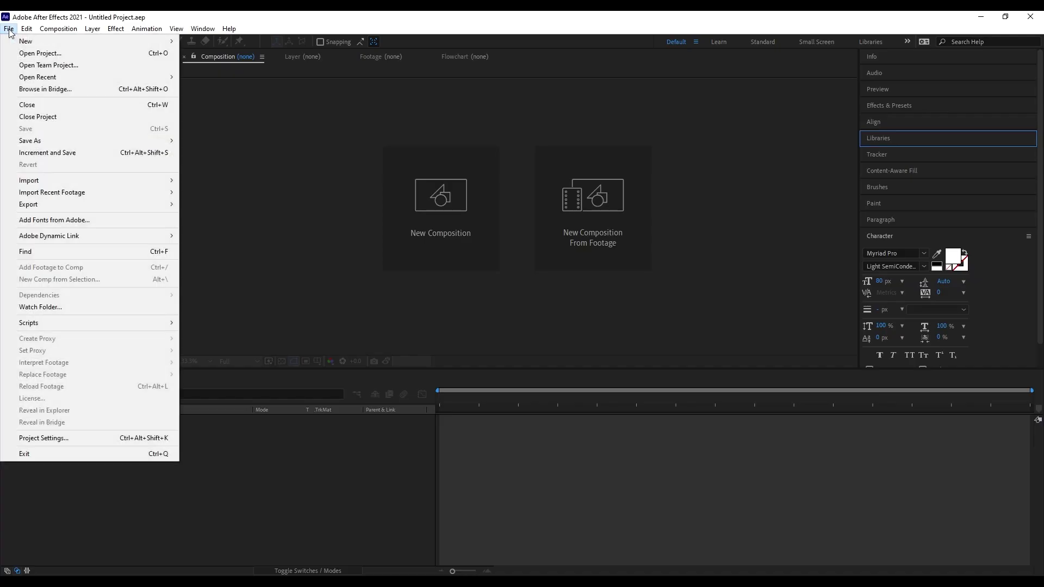
Switch to After Effects, run the Workflower script and accept its default shortcuts
mouse_move(109, 324)
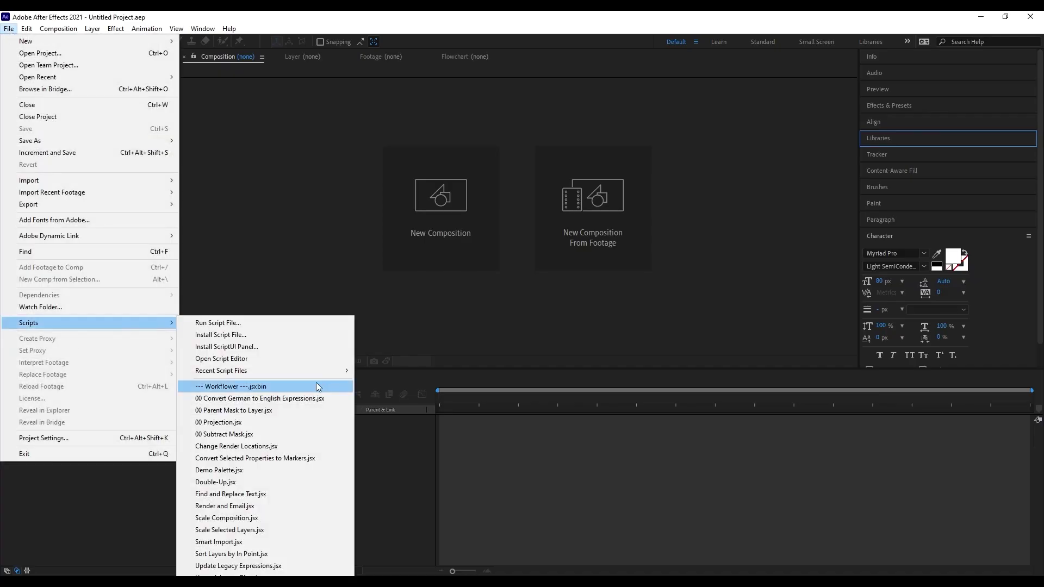
left_click(317, 386)
left_click(497, 326)
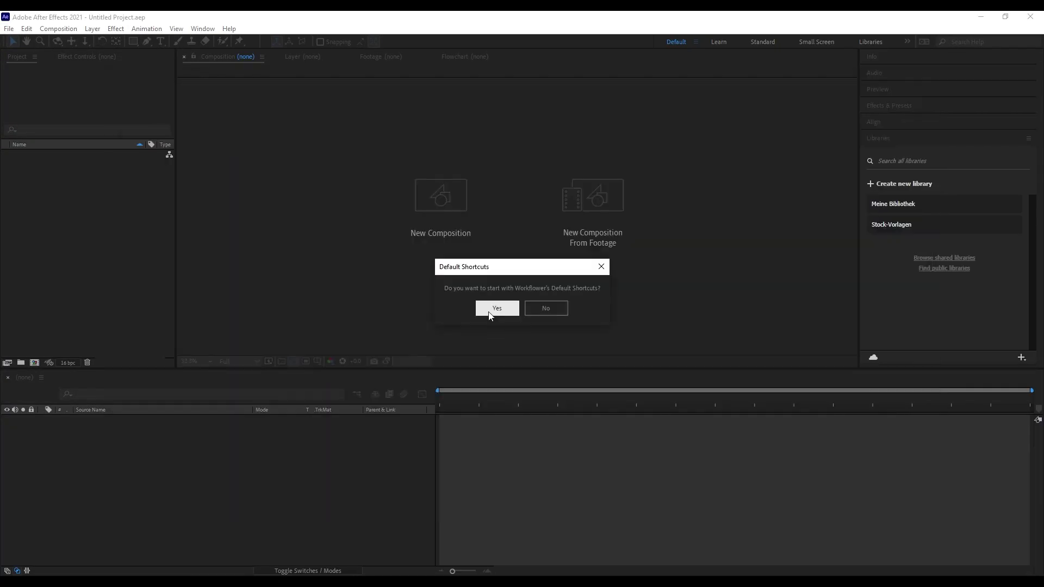
left_click(490, 308)
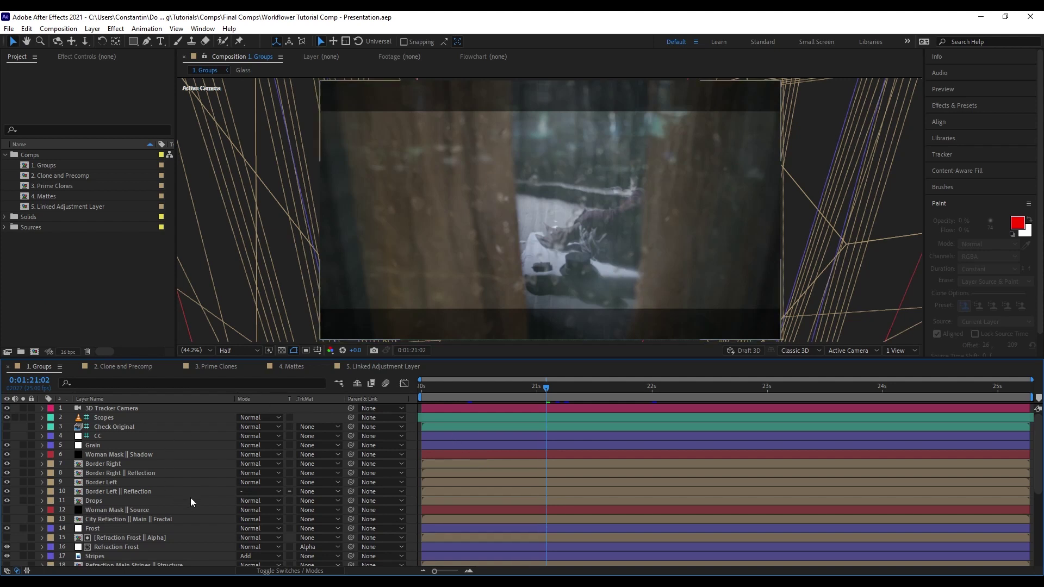
Look through the layer stack and check Woman Mask || Shadow through Border Left || Reflection in temporary solo while scrubbing to 0:01:21:07
scroll(190, 501, "down", 5)
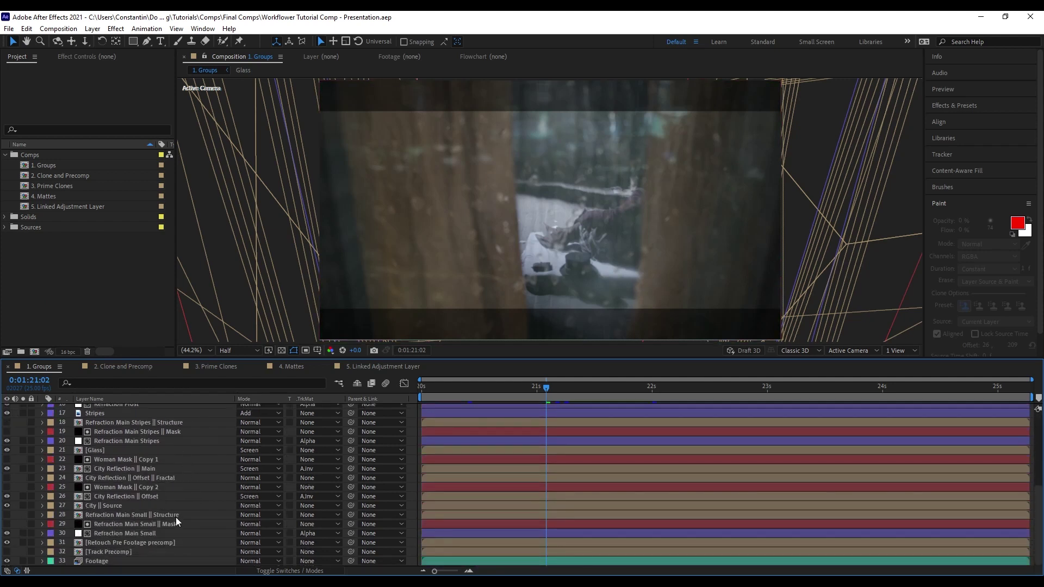
scroll(175, 517, "up", 5)
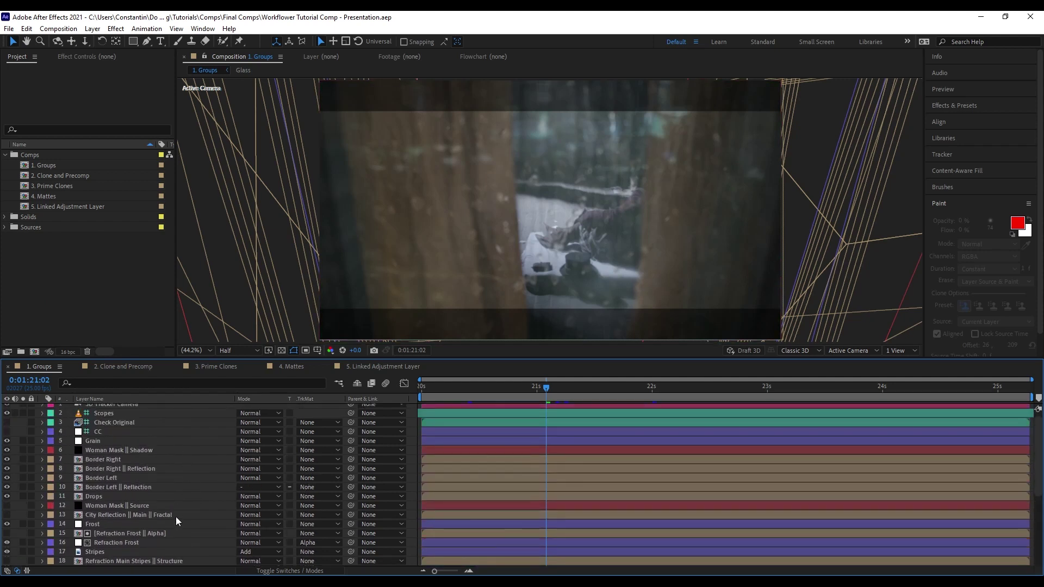
scroll(175, 517, "up", 1)
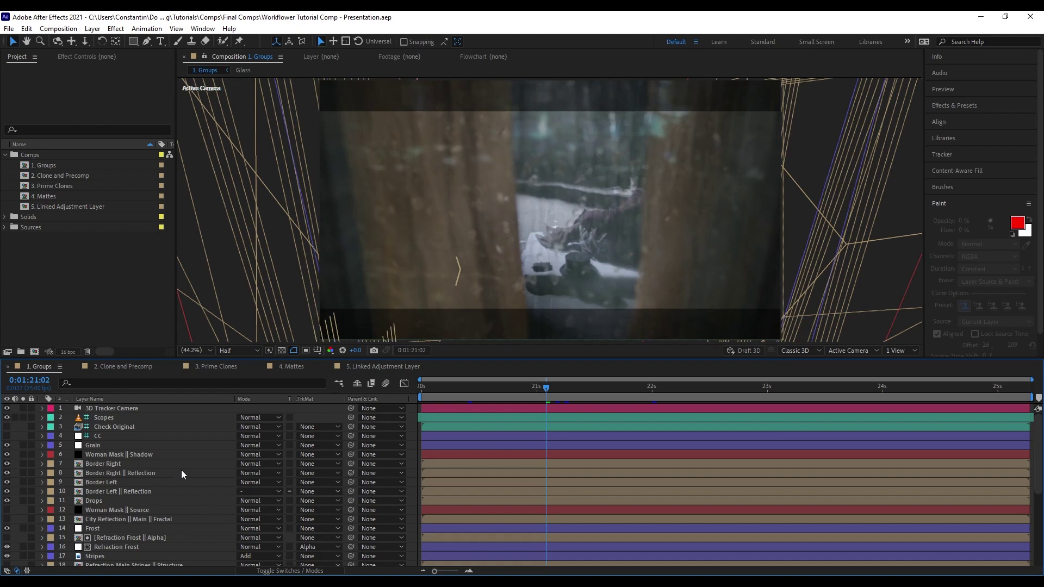
left_click(158, 454)
left_click(115, 488, "shift")
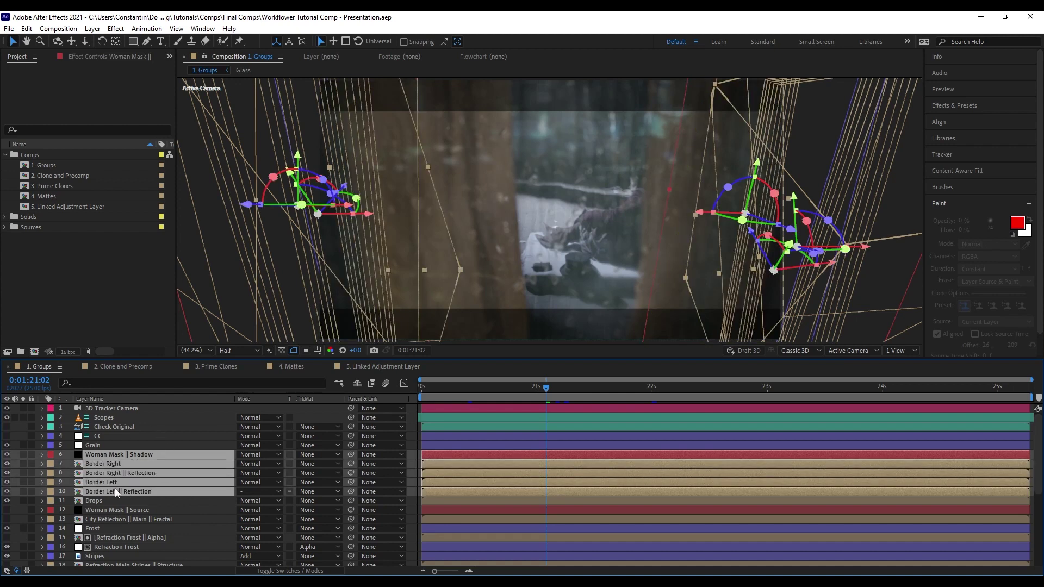
left_click(23, 491)
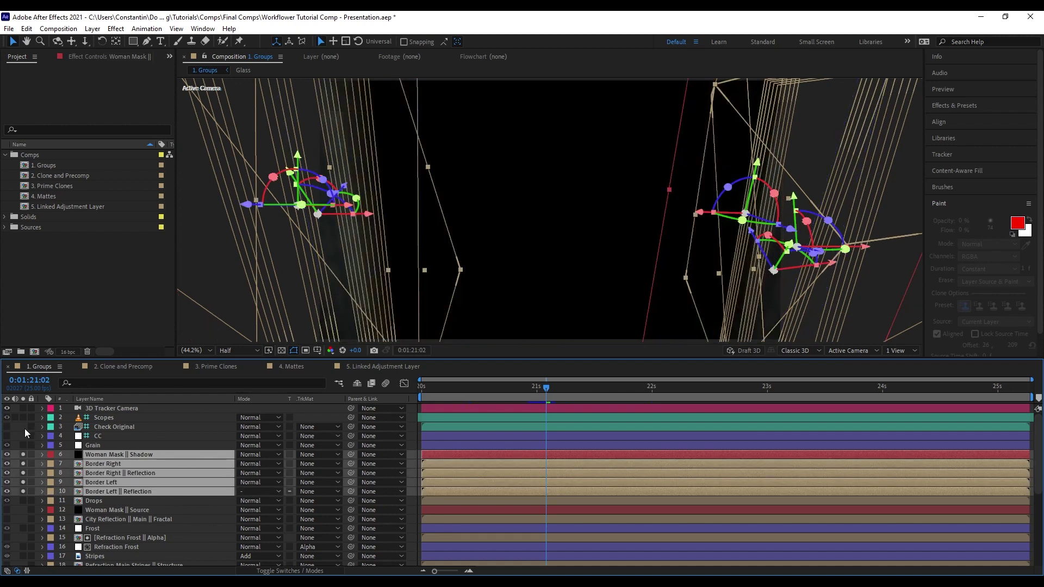
key("F2")
left_click_drag(533, 394, 569, 403)
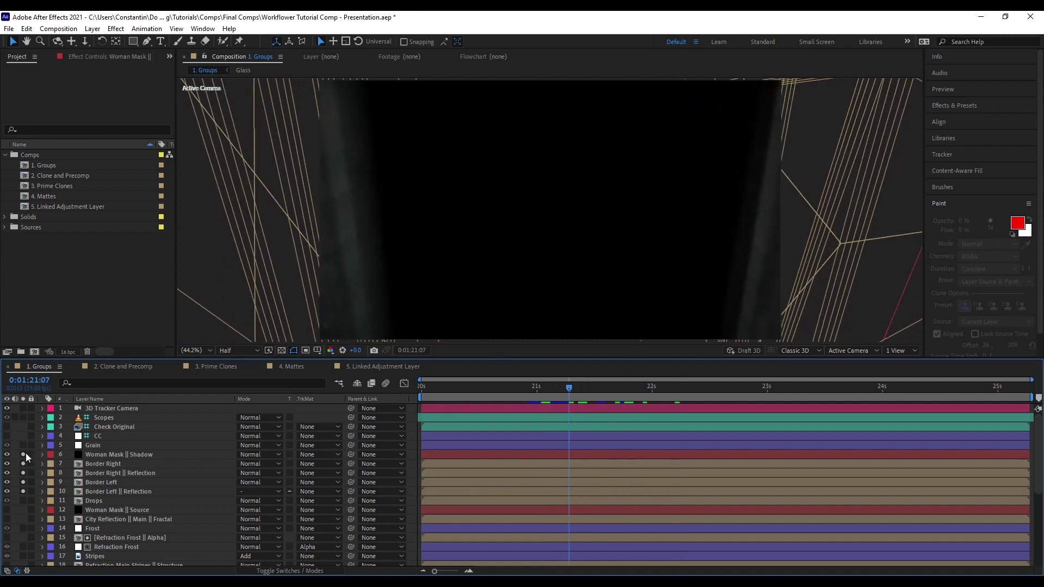
left_click_drag(23, 454, 23, 491)
Create a Workflower group named Border from the layers Woman Mask || Shadow through Border Left || Reflection
left_click(104, 491)
left_click(144, 455, "shift")
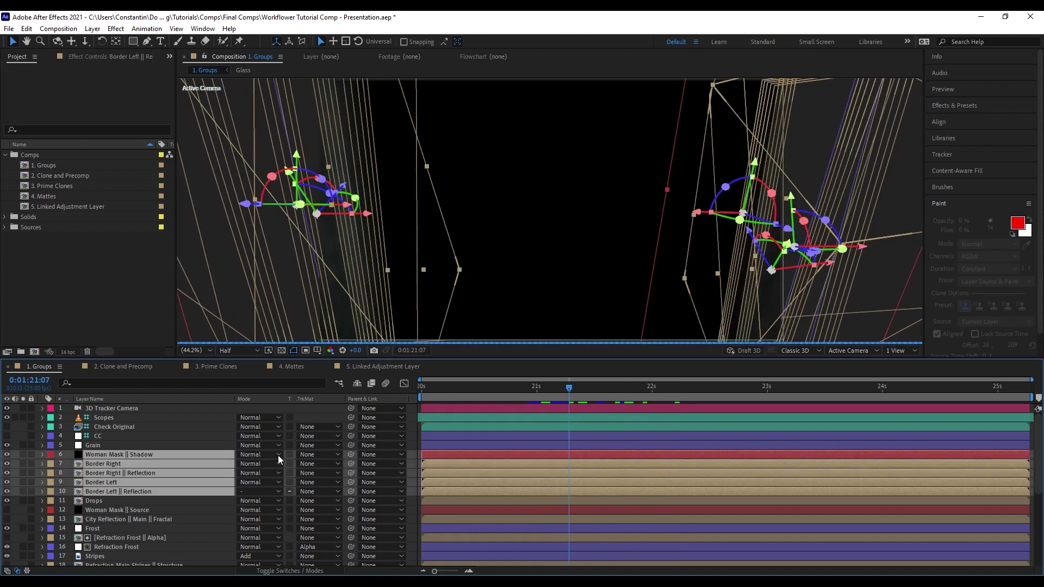
key("ctrl+alt+x")
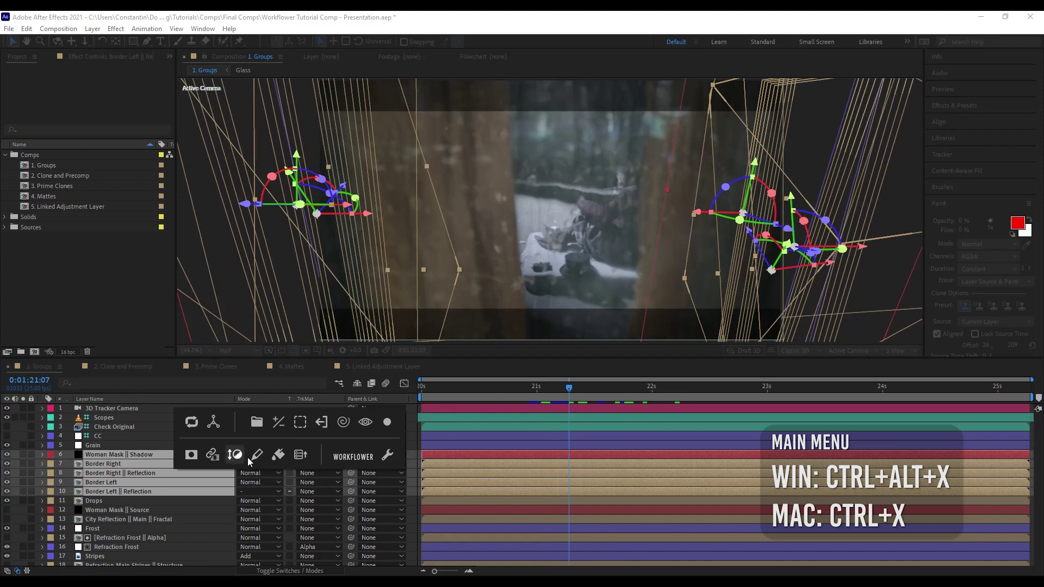
left_click(258, 424)
type("Border")
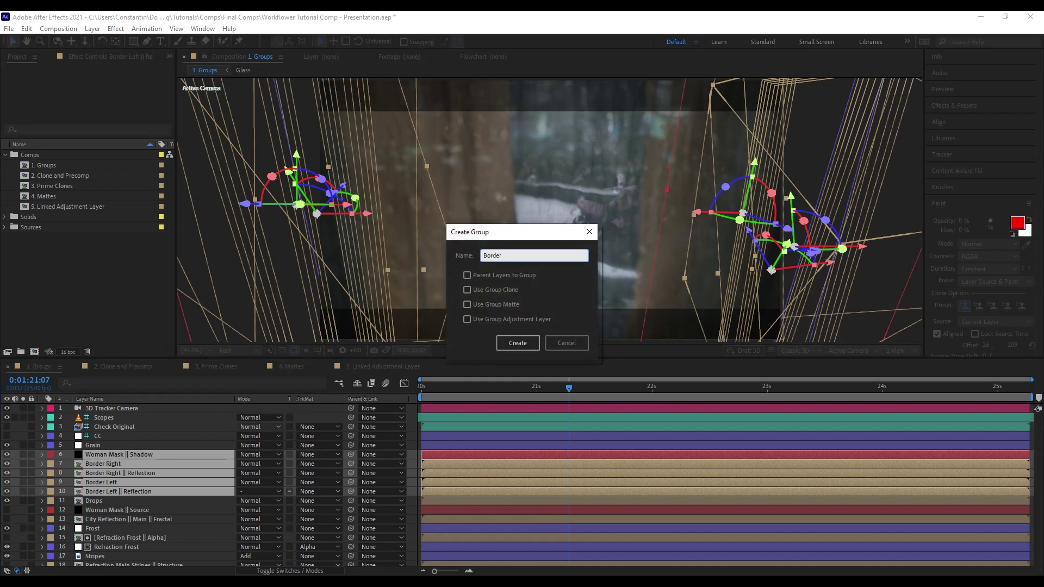
key("Return")
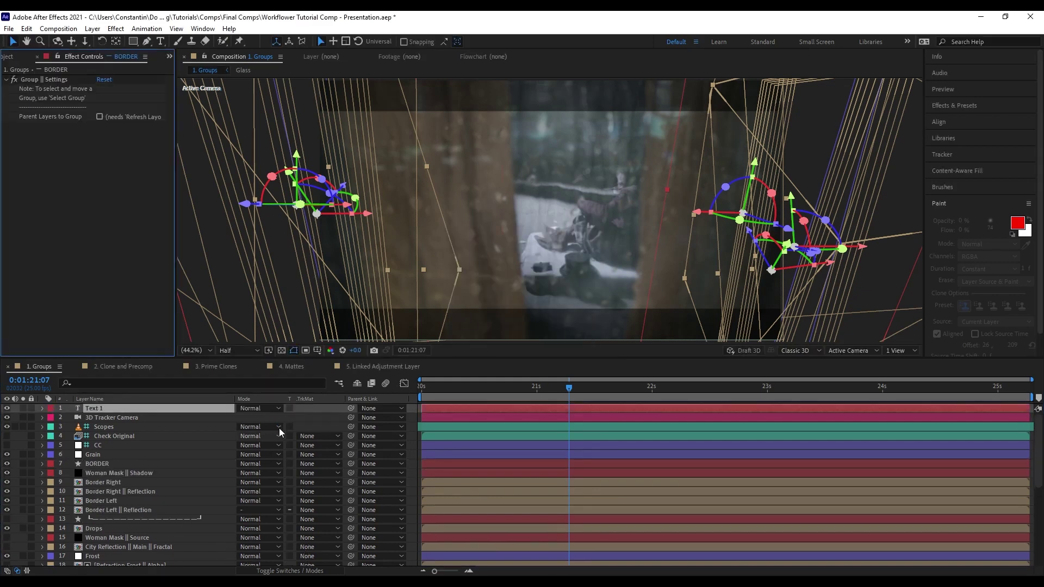
Select the layers from Drops through Refraction Main Small and check them in temporary solo
scroll(215, 466, "down", 1)
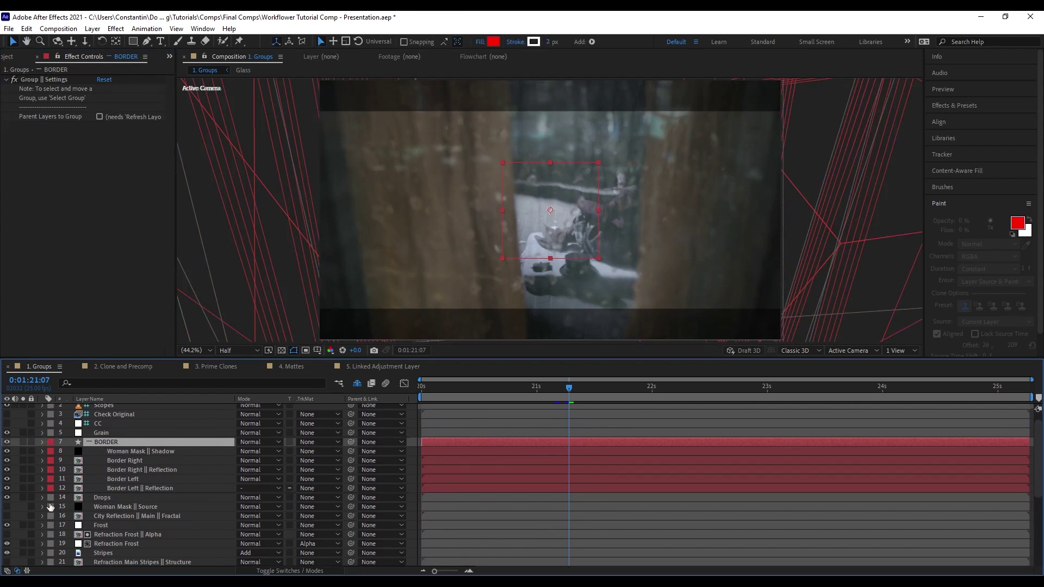
scroll(156, 466, "down", 2)
left_click(167, 474)
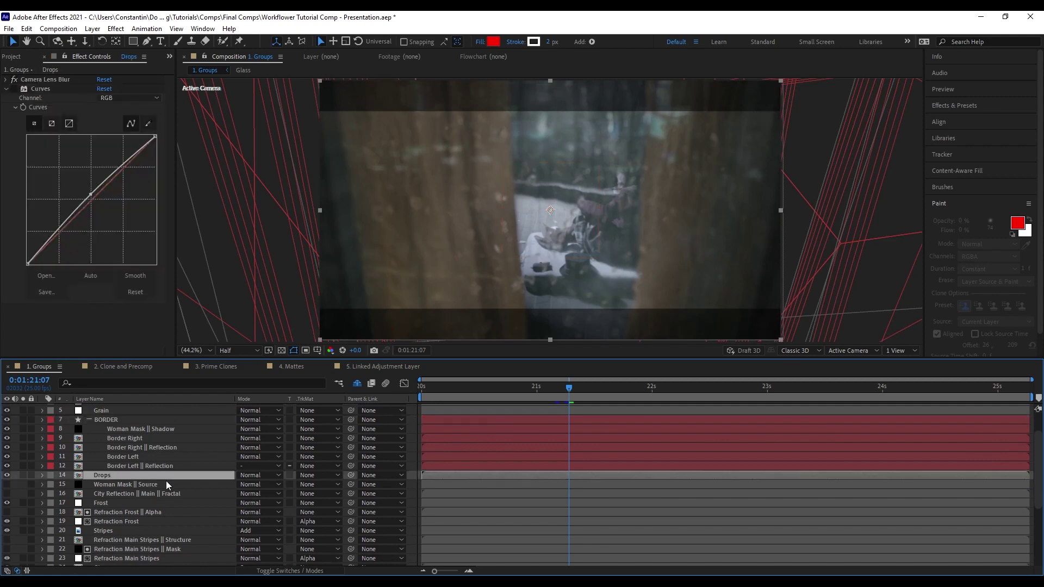
scroll(179, 467, "down", 8)
key("h")
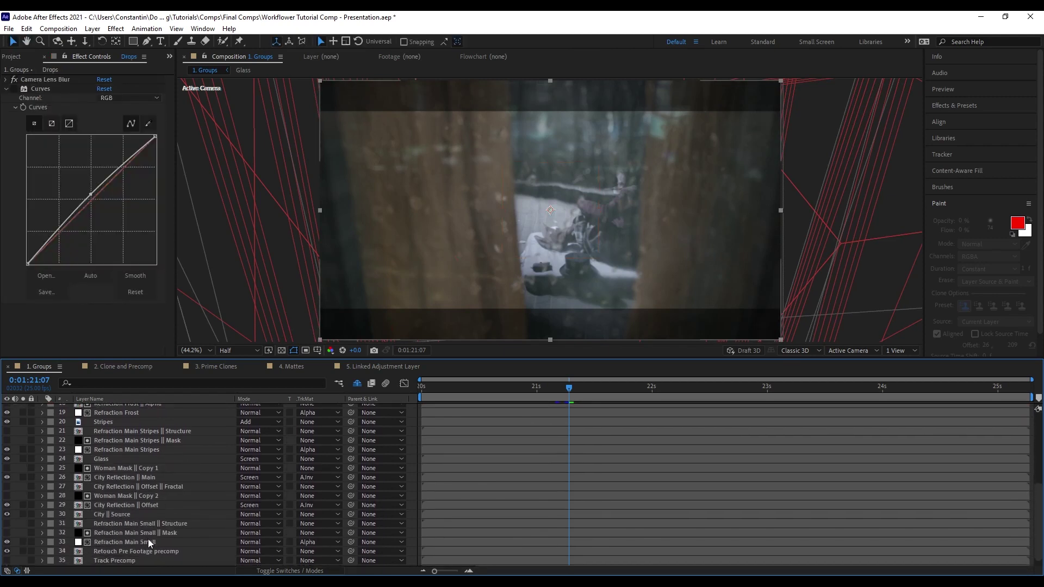
left_click(148, 539, "shift")
left_click(23, 542)
scroll(172, 481, "up", 1)
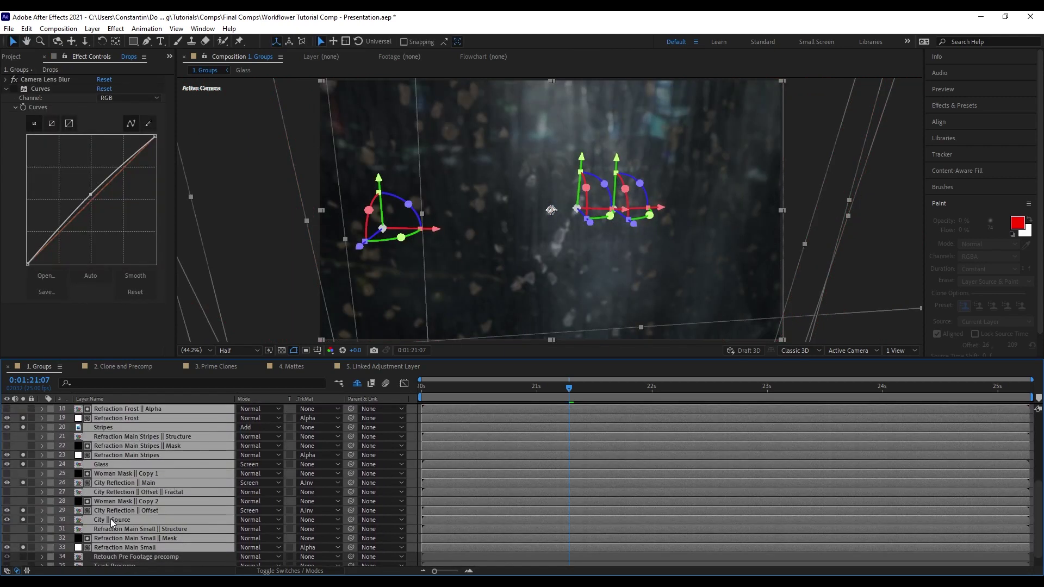
left_click(23, 547)
key("h")
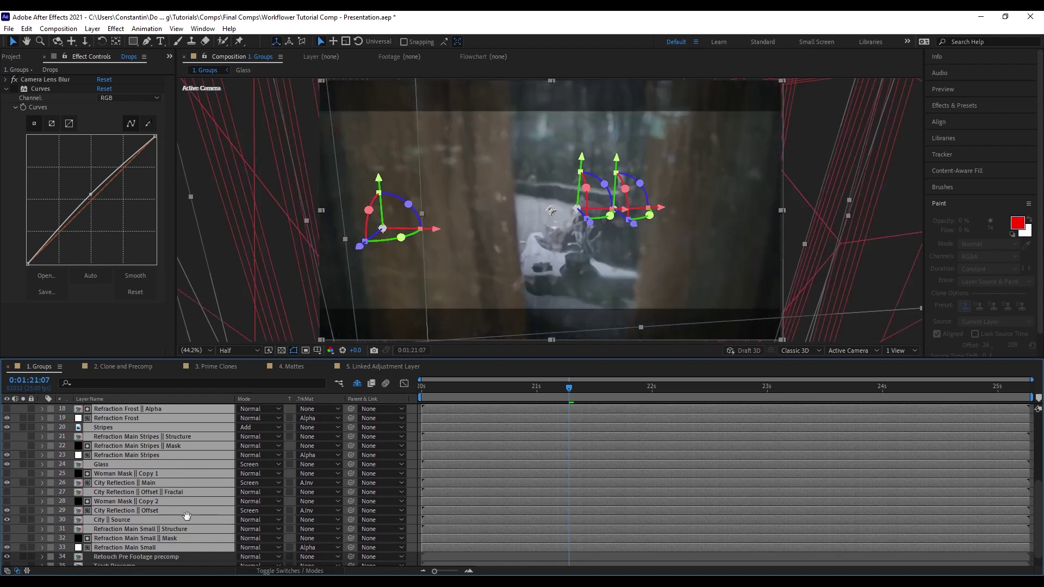
Group the layers Drops through Refraction Main Small as Main, and 3D Tracker Camera through Grain as On Top
scroll(185, 505, "up", 4)
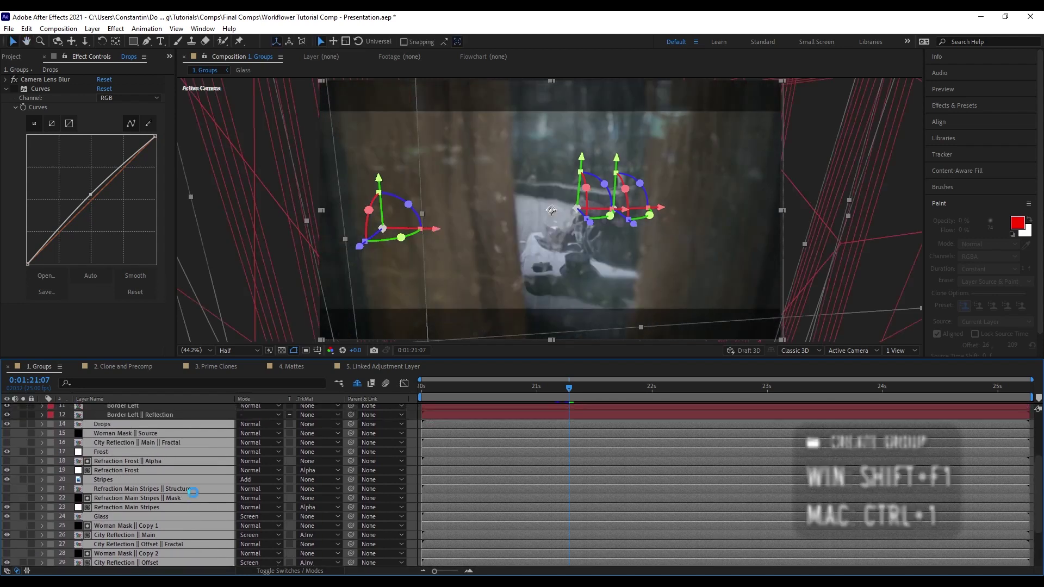
key("shift+F1")
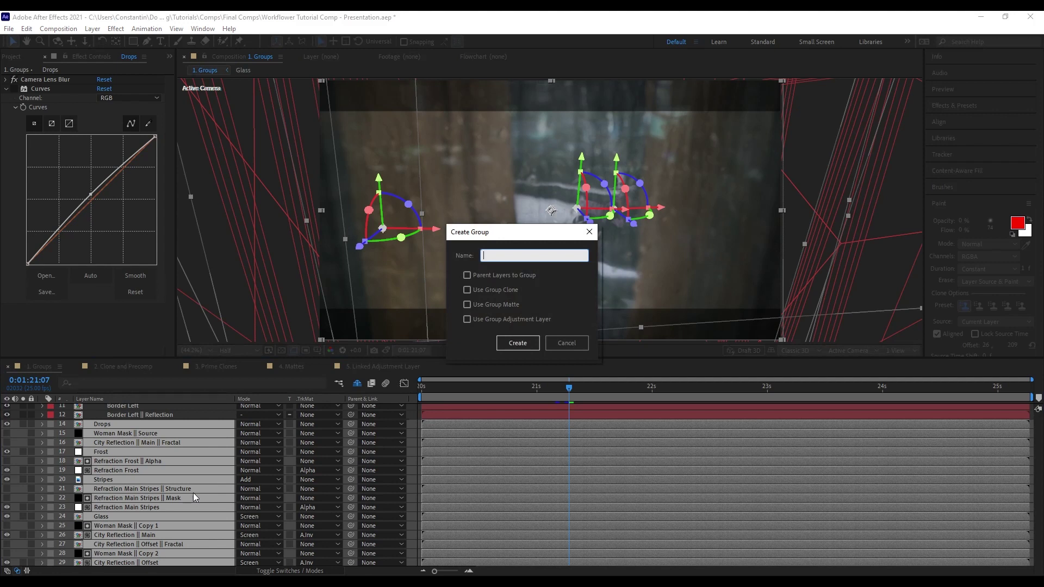
type("Glass")
key("Return")
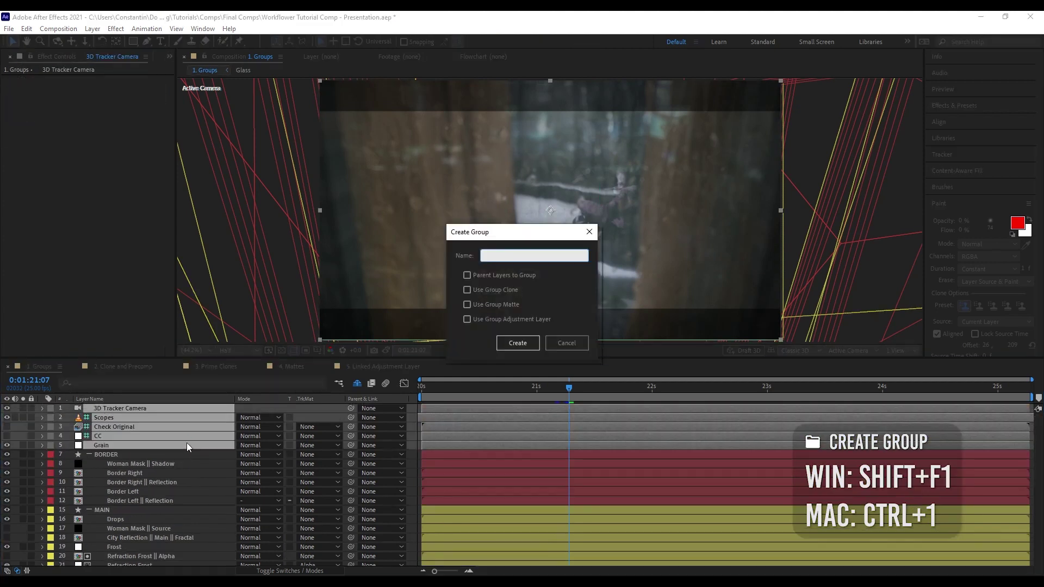
key("Return")
Create a subgroup named In Front of Glass within Main from the layers Drops through Refraction Main Stripes, after checking them in solo
scroll(184, 455, "down", 4)
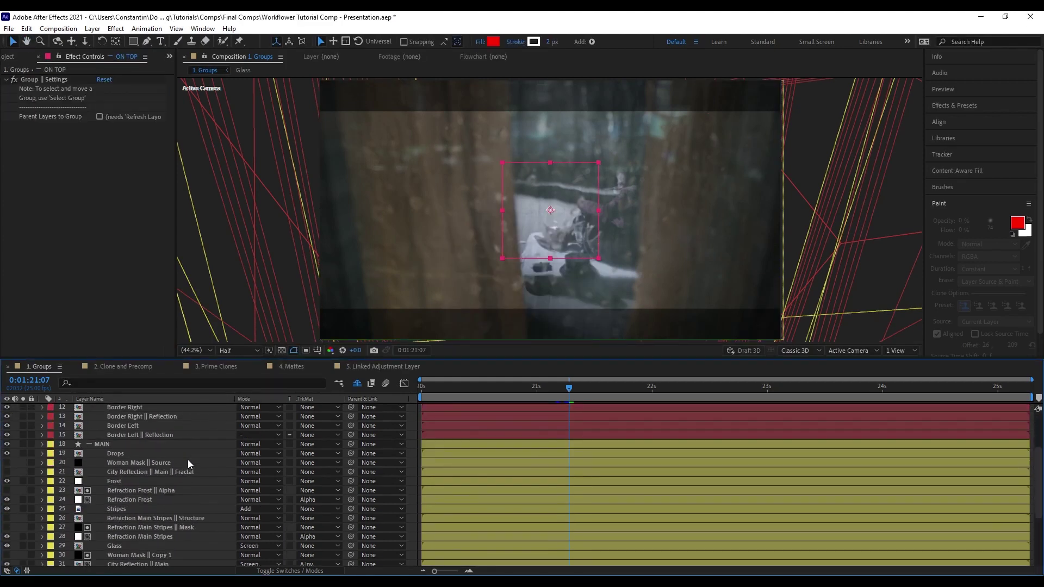
left_click(187, 455)
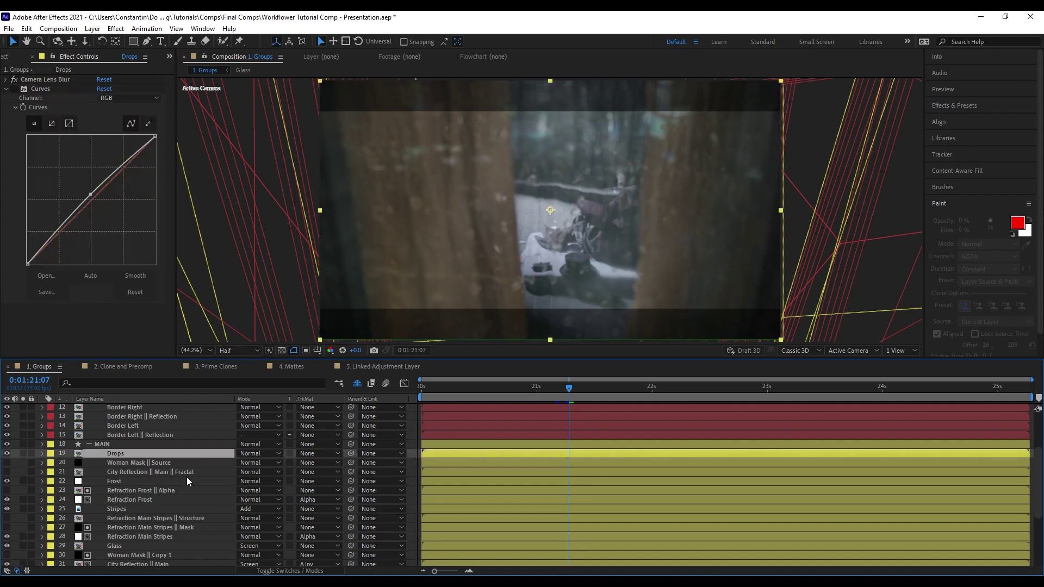
scroll(186, 488, "down", 2)
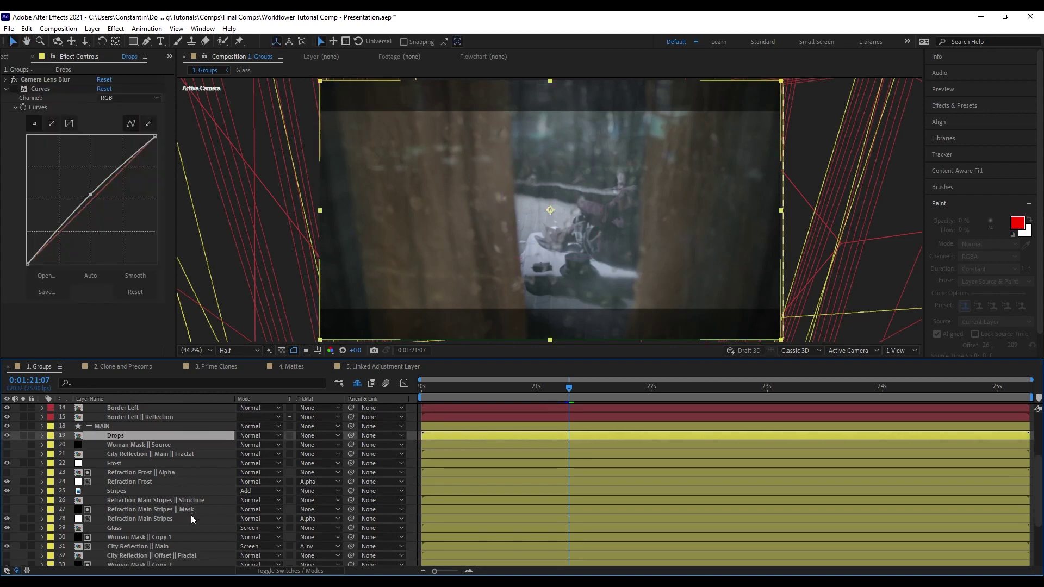
left_click(190, 516, "shift")
left_click(22, 518)
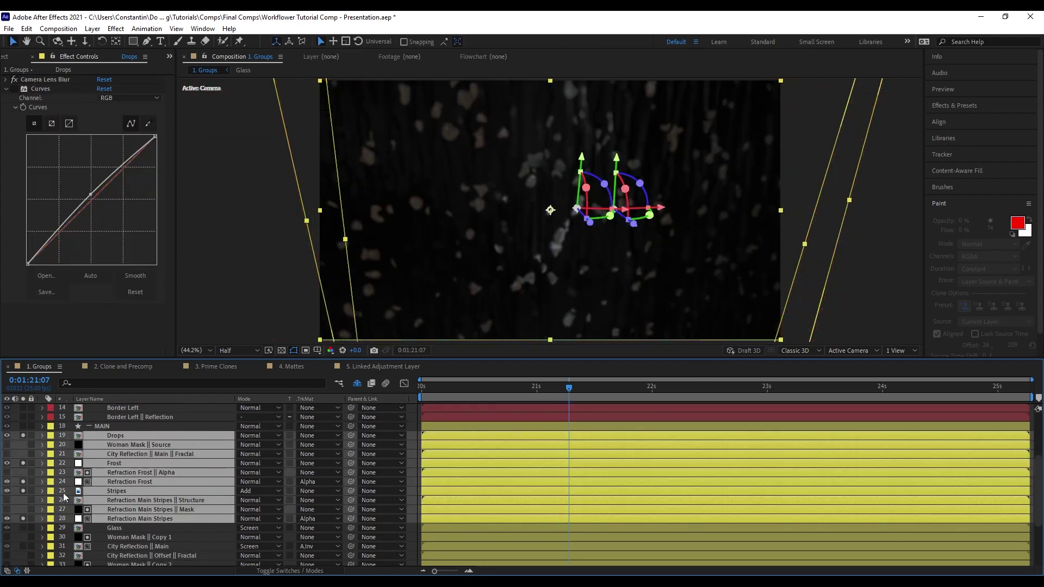
left_click(22, 518)
key("shift+F1")
type("In Front of G")
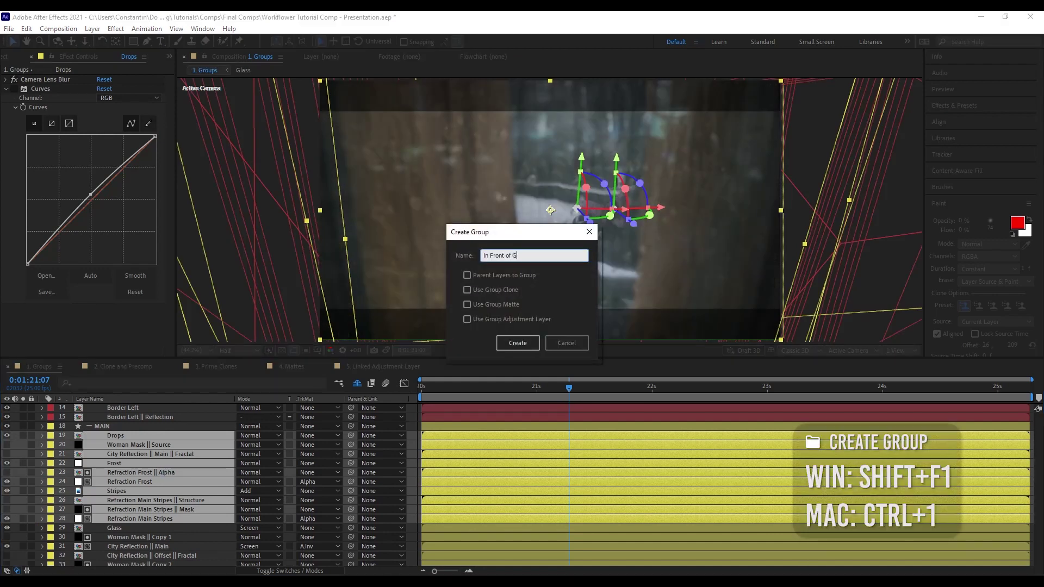
key("Return")
Create a subgroup named Reflection within Main from the layers Woman Mask || Copy 1 through Refraction Main Small
scroll(168, 509, "down", 2)
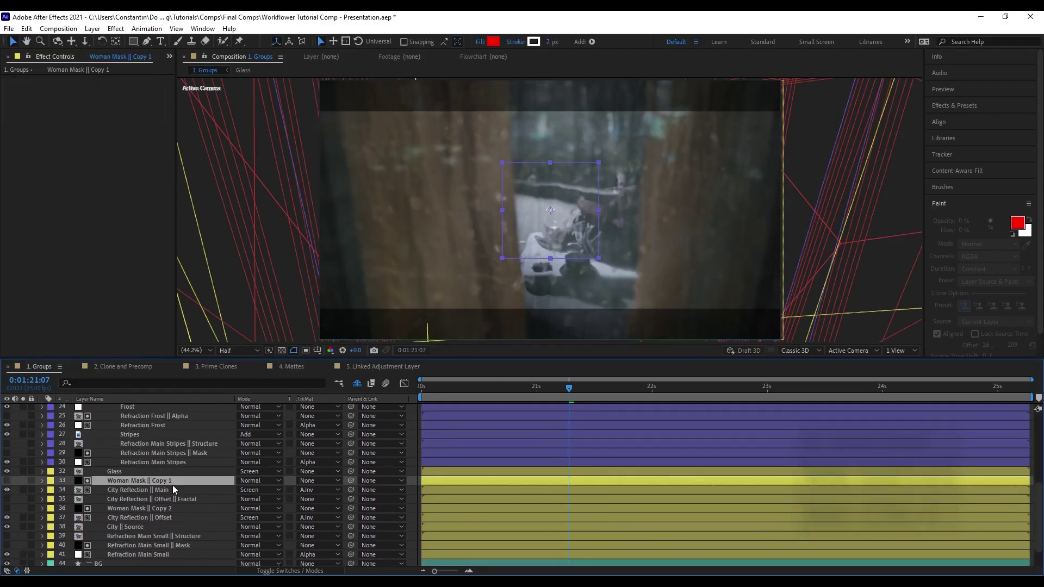
left_click(172, 480)
scroll(174, 527, "down", 1)
left_click(173, 544, "shift")
key("shift+F1")
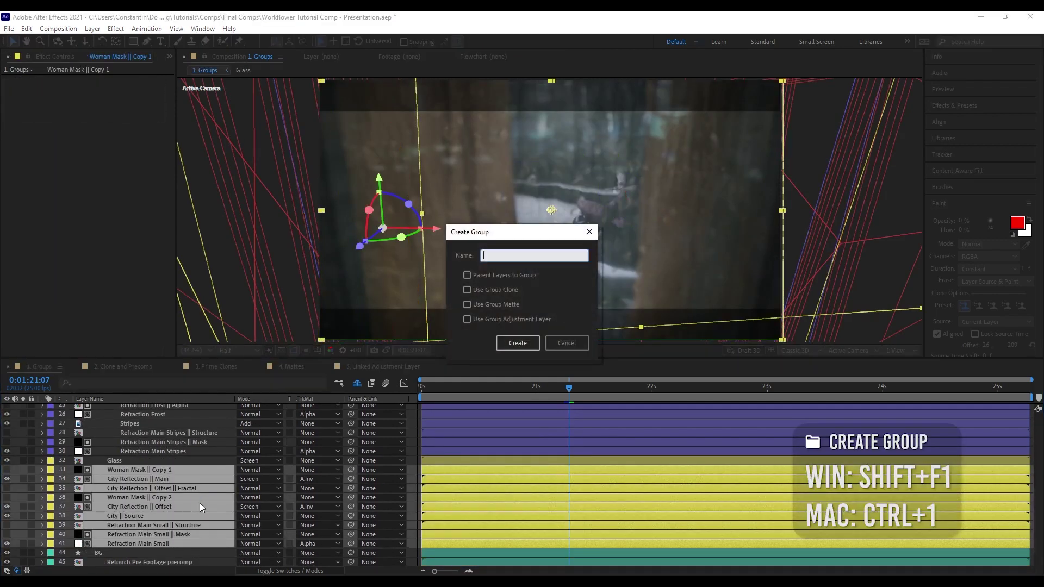
type("Reflection")
key("Return")
Relabel the In Front of Glass group dark green, starting from its Frost layer
scroll(195, 489, "up", 3)
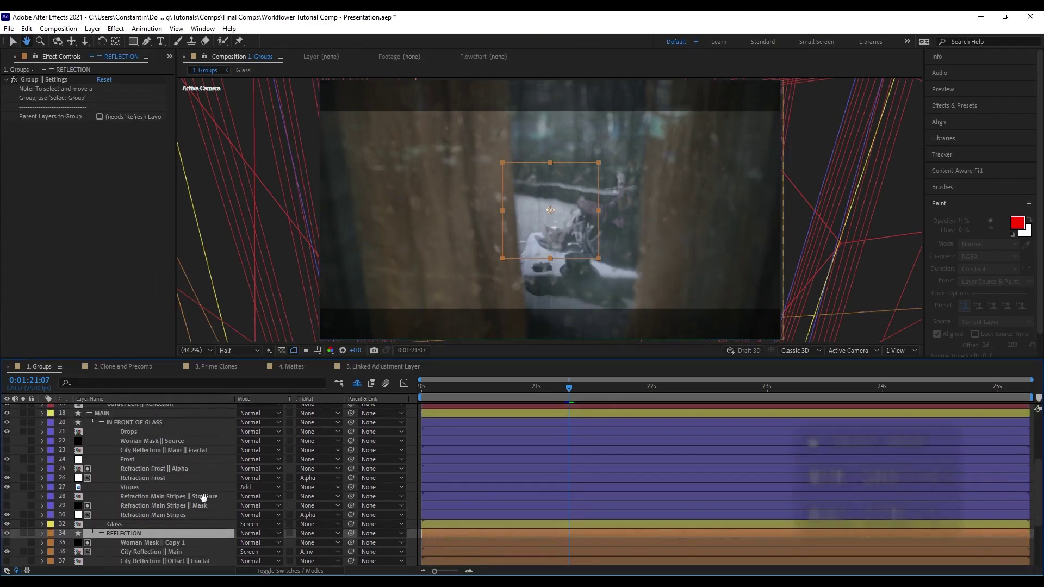
left_click(193, 461)
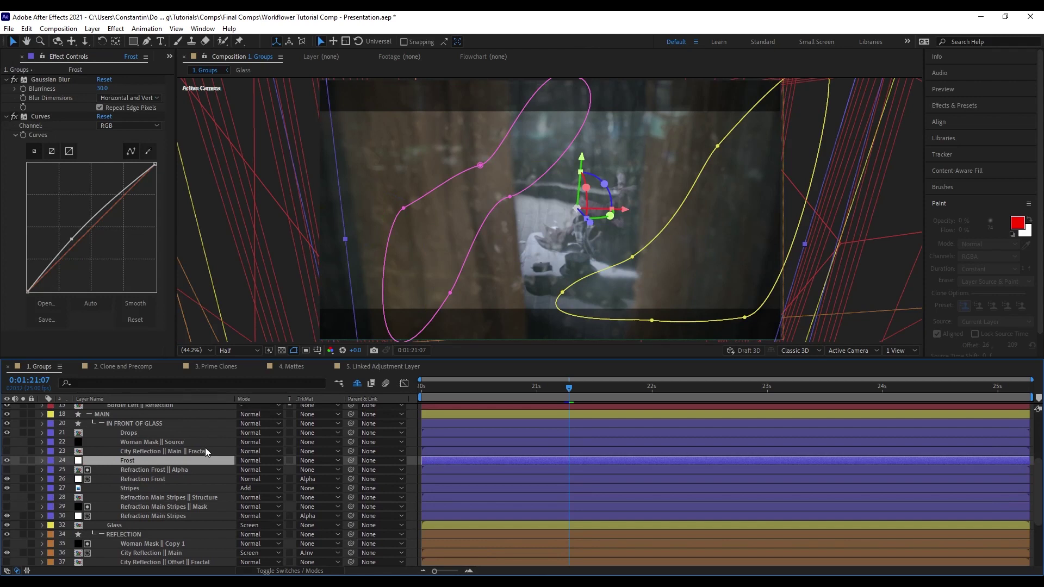
key("ctrl+shift+space")
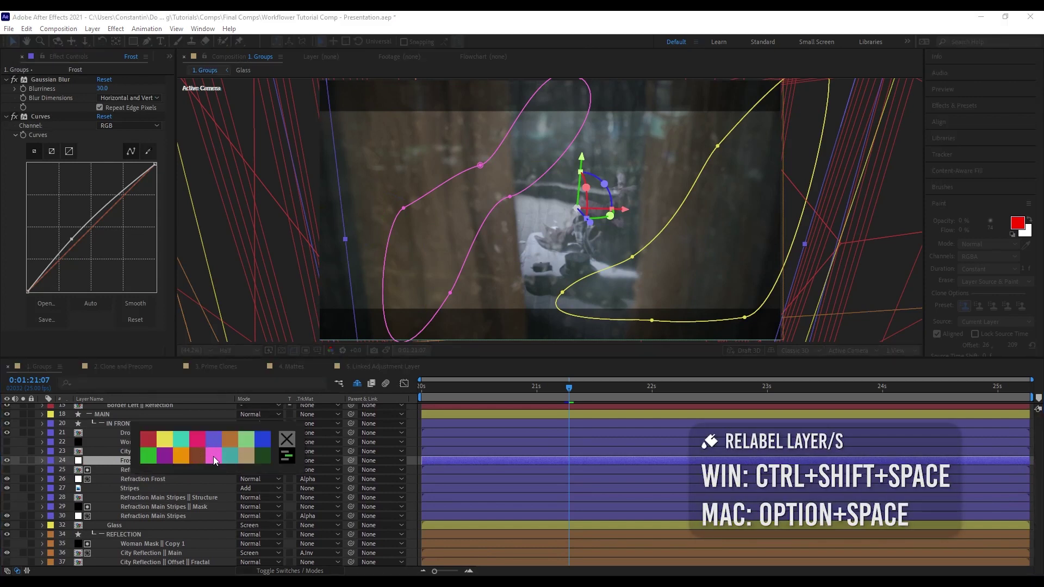
left_click(263, 456)
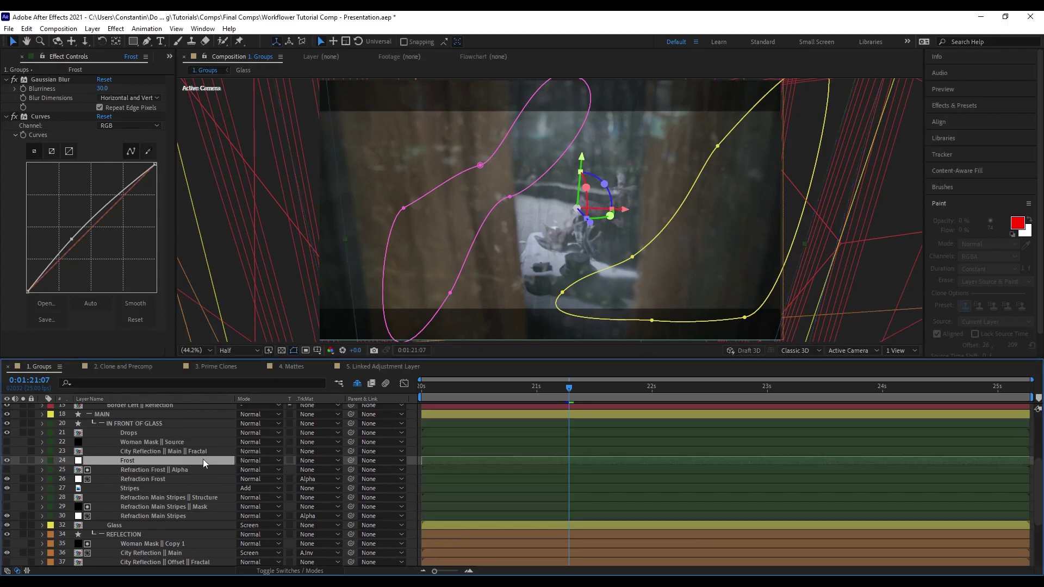
Relabel the Main group purple
scroll(185, 494, "down", 1)
scroll(185, 471, "up", 2)
left_click(180, 418)
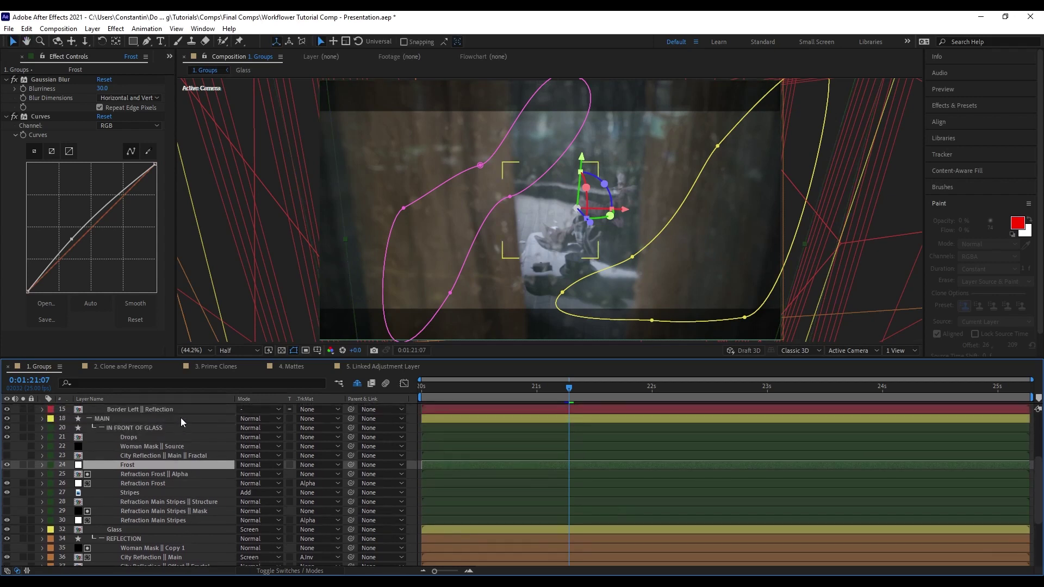
key("ctrl+shift+space")
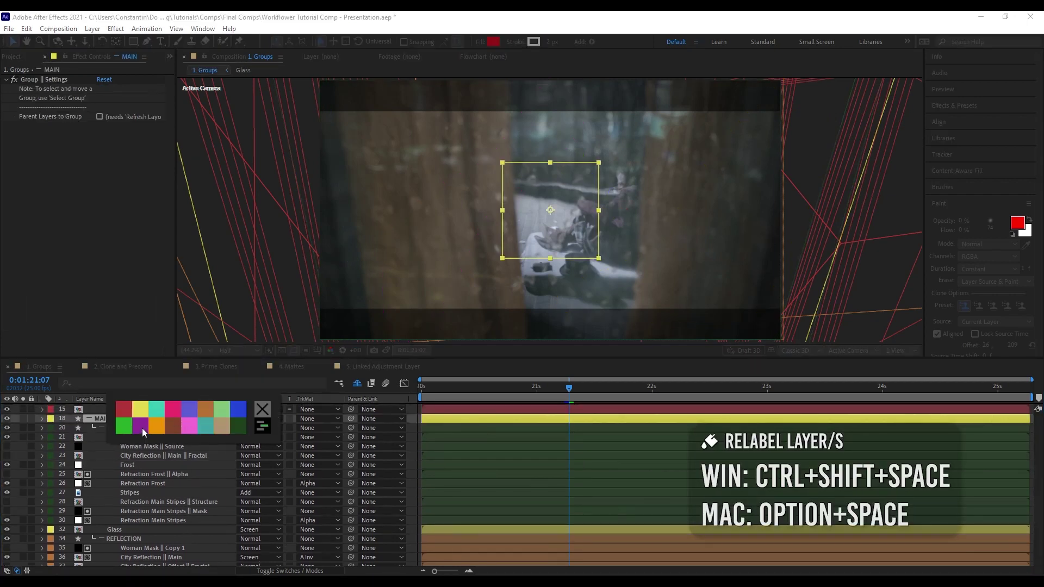
left_click(142, 428)
Collapse the In Front of Glass subgroup within Main, toggling it open once in between
left_click(201, 429)
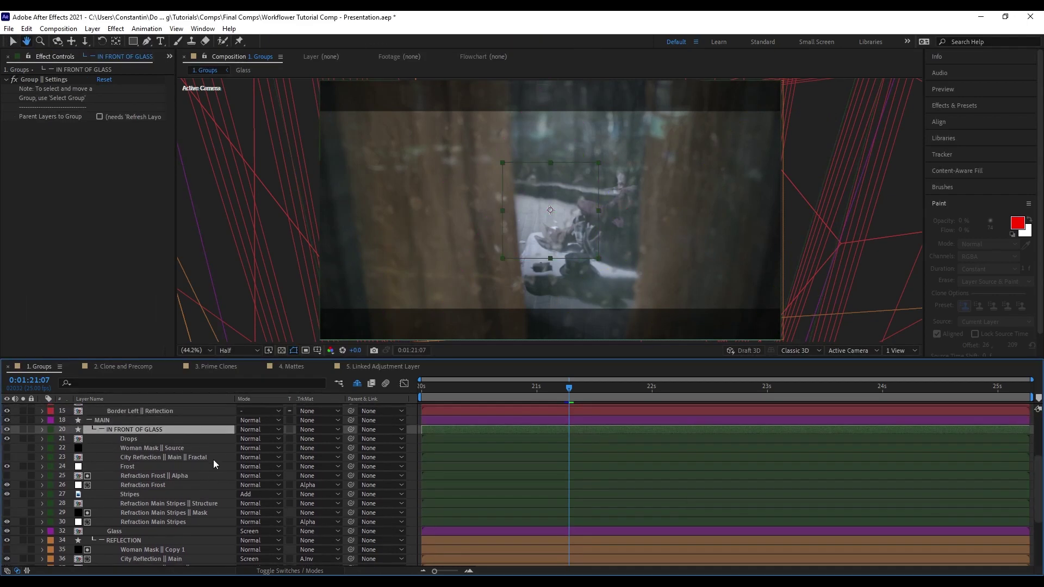
key("shift+x")
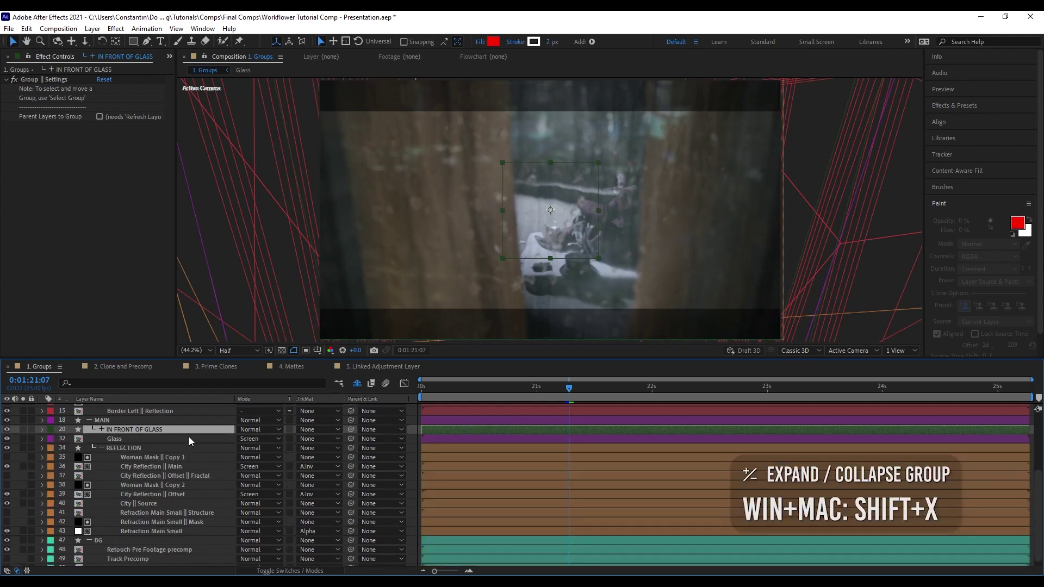
key("shift+x")
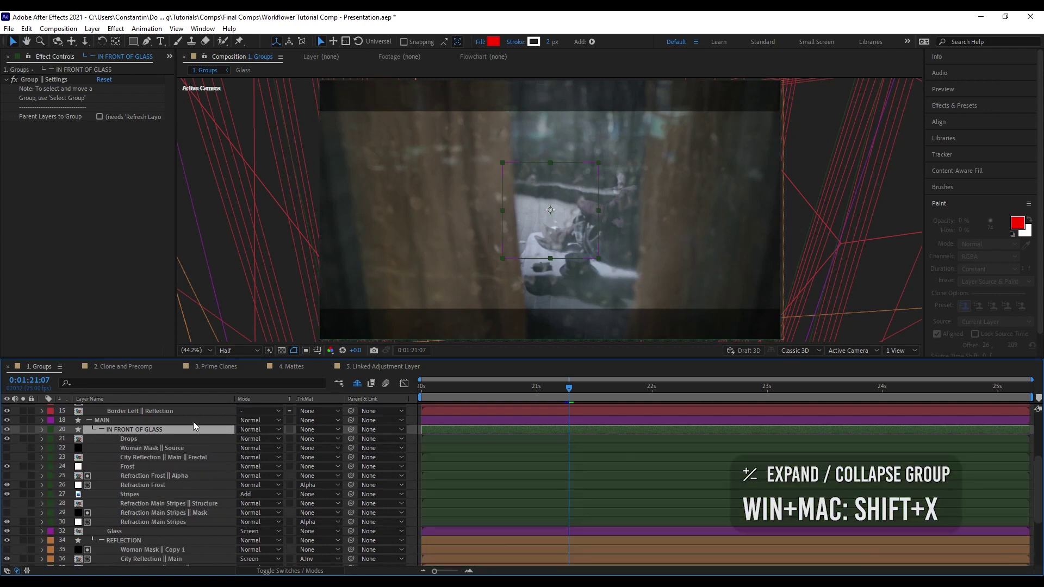
key("shift+x")
Deselect the Main group and collapse all groups of the composition at once
left_click(174, 421)
scroll(190, 443, "up", 1)
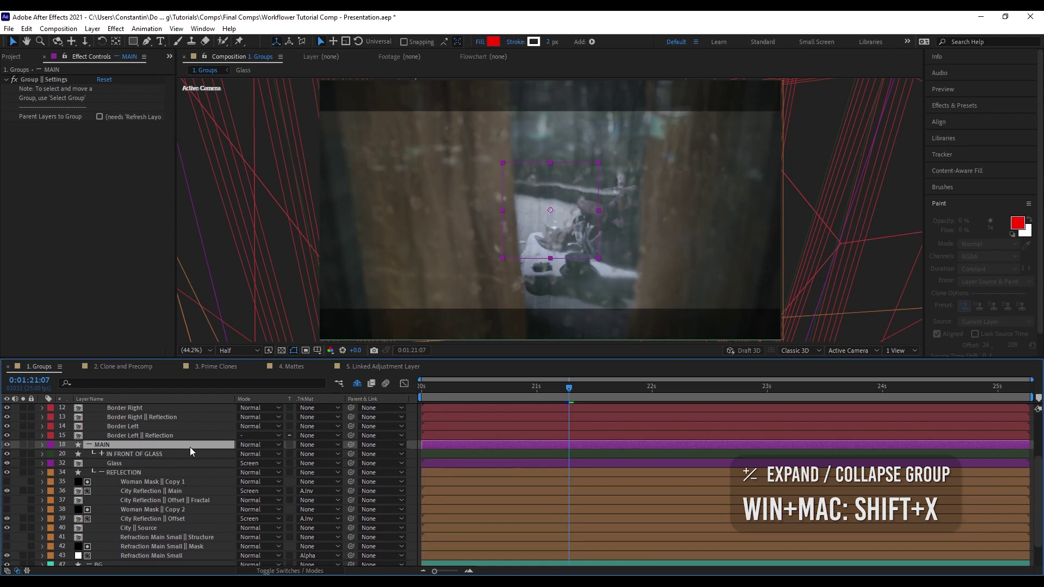
scroll(185, 446, "up", 3)
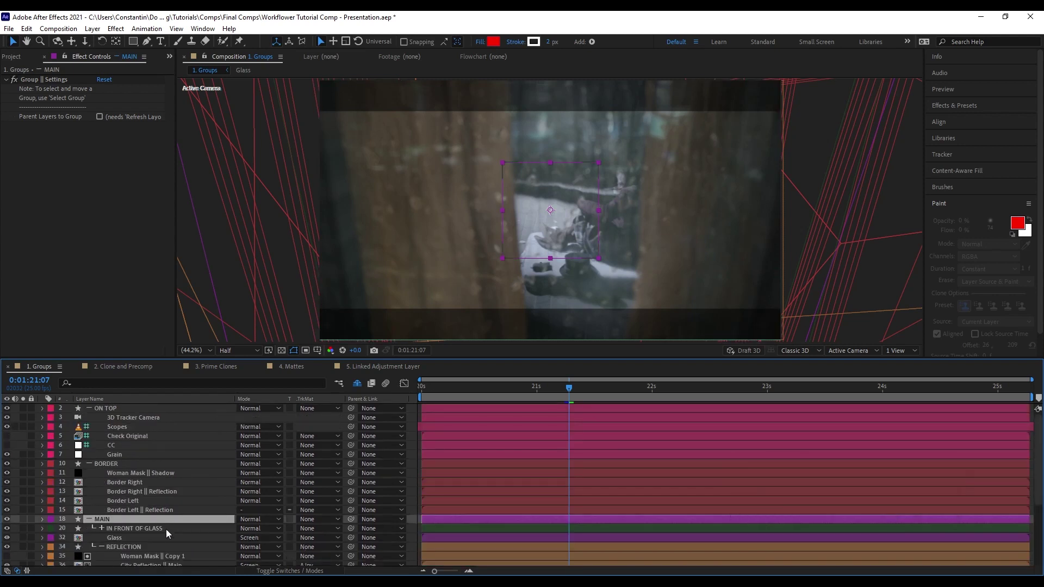
scroll(165, 529, "down", 3)
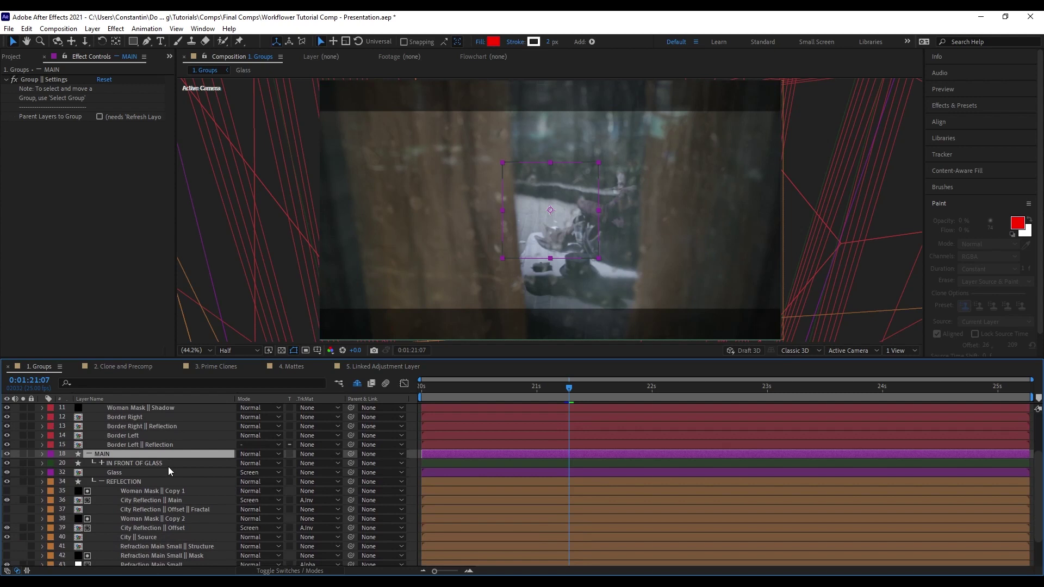
left_click(16, 466)
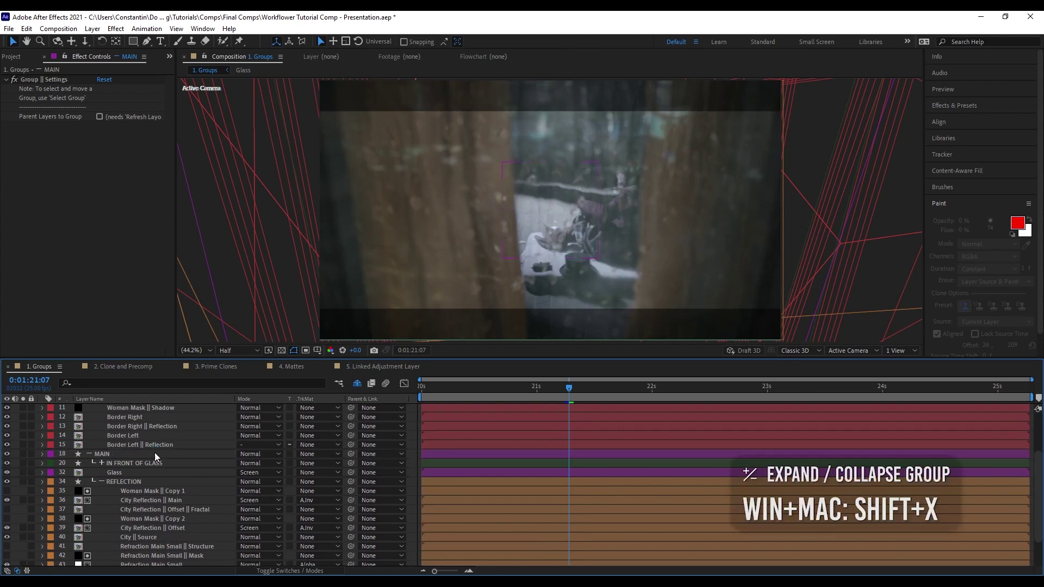
key("shift+x")
Expand only the Border group to list its layers
left_click(125, 419)
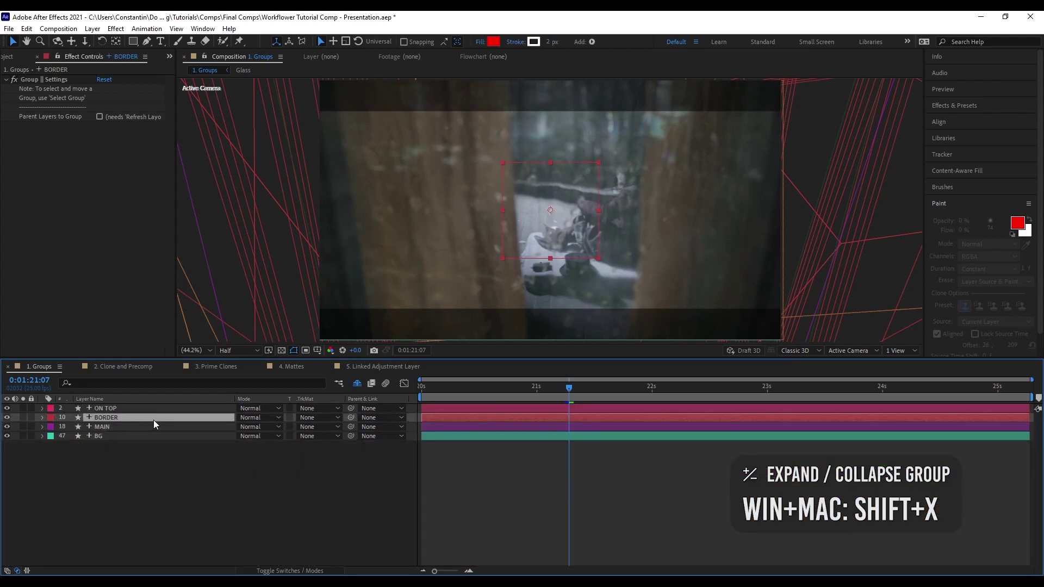
key("shift+x")
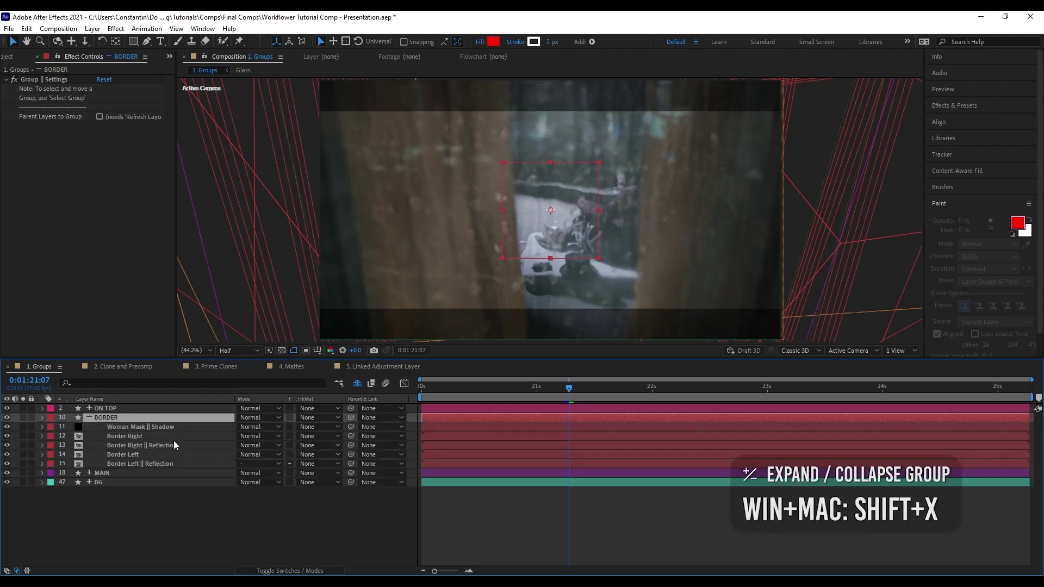
left_click(161, 446)
left_click(165, 456)
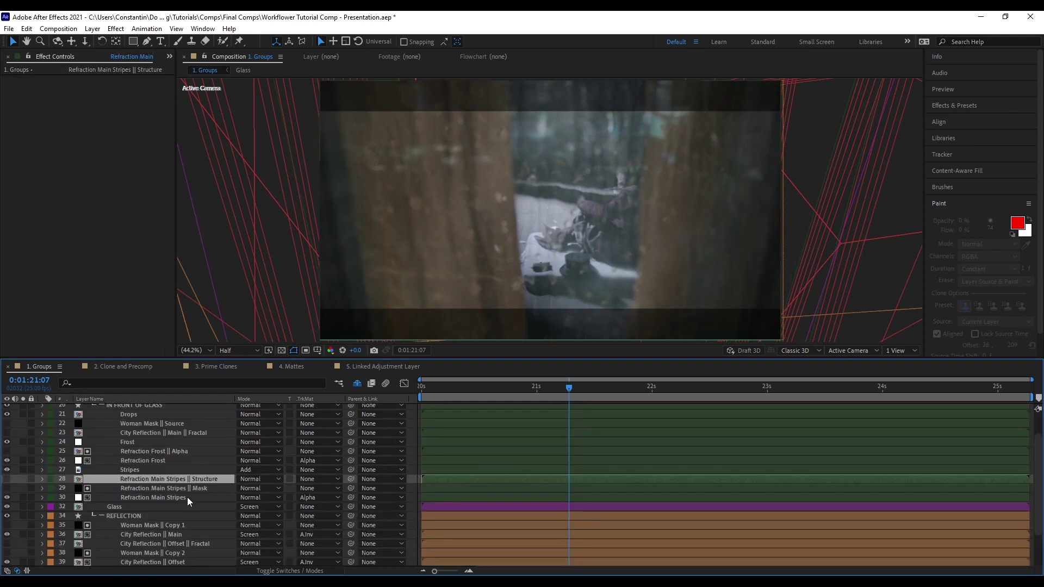
Move the three Refraction Main Stripes layers below Glass and refresh the layout so they take on Main's label and indentation
left_click(187, 497, "shift")
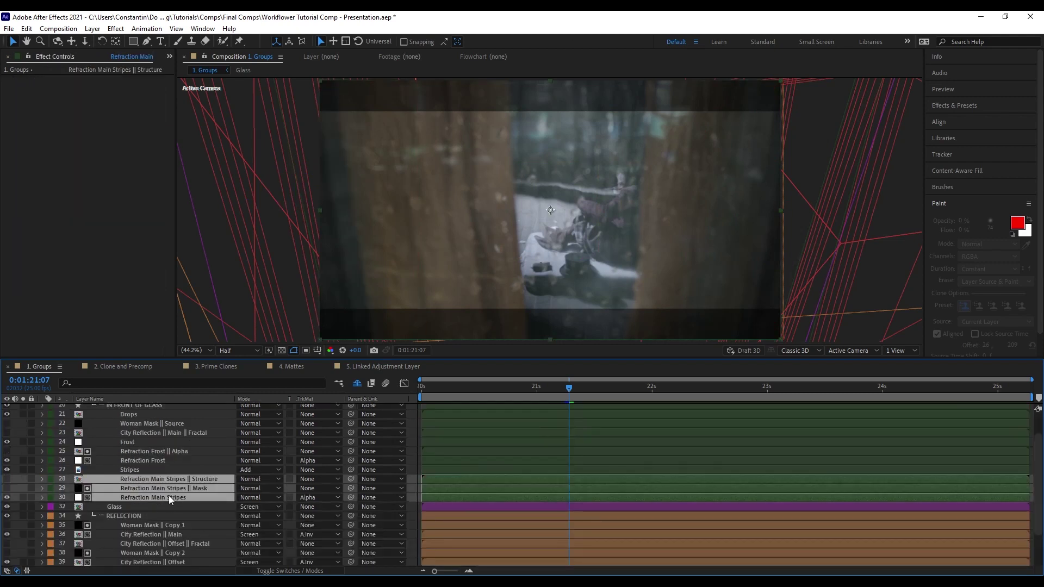
left_click_drag(153, 451, 170, 521)
scroll(160, 497, "down", 1)
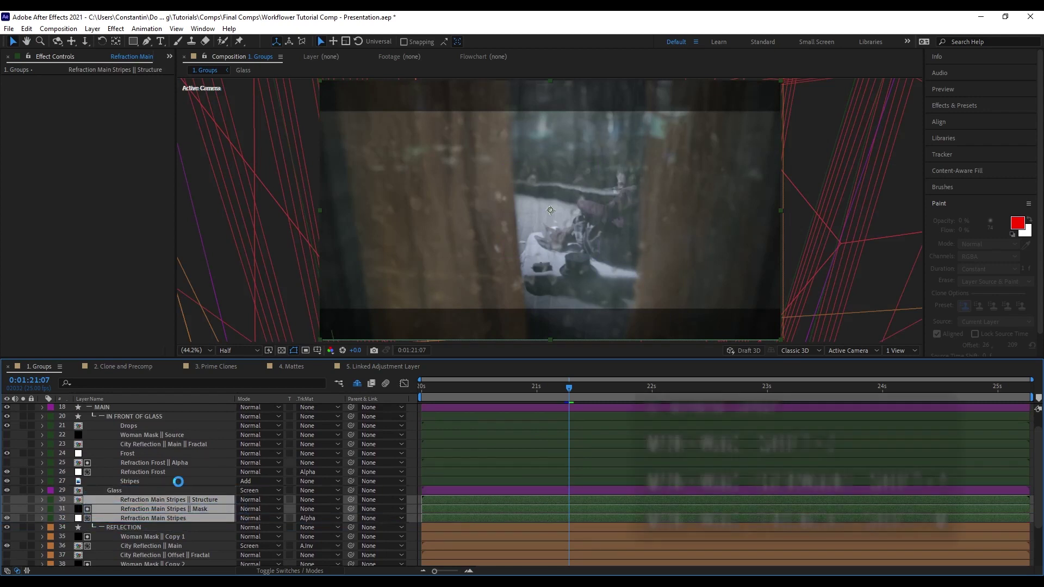
key("shift+z")
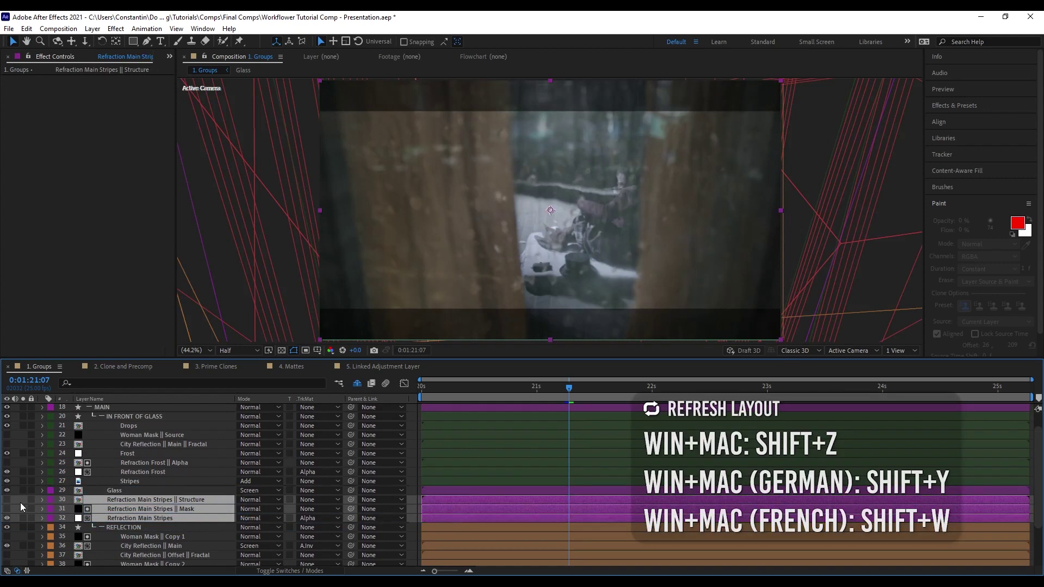
Move the three Refraction Main Stripes layers back below Stripes in In Front of Glass and refresh the group layout
key("ctrl+shift+a")
left_click(143, 499)
left_click(151, 517, "shift")
left_click_drag(156, 501, 158, 482)
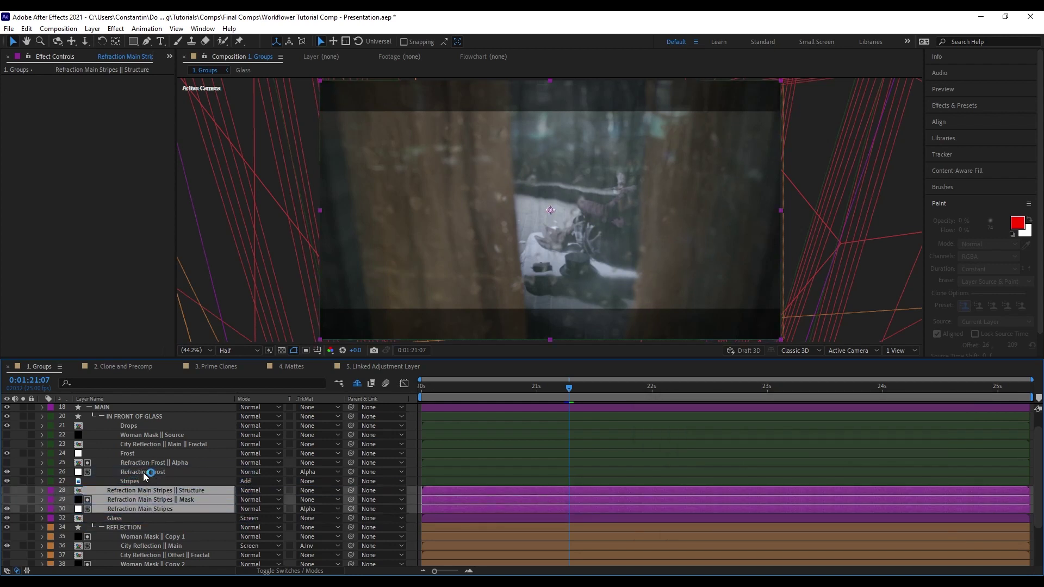
key("shift+z")
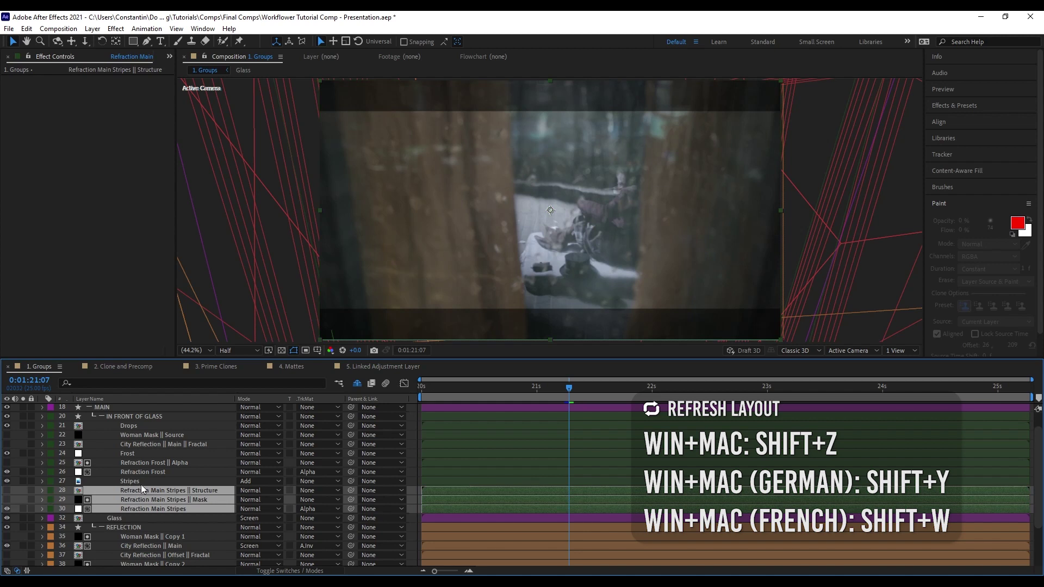
Select the complete In Front of Glass group with all its layers and move it below the Glass layer
scroll(141, 485, "down", 1)
scroll(157, 461, "up", 3)
key("F4")
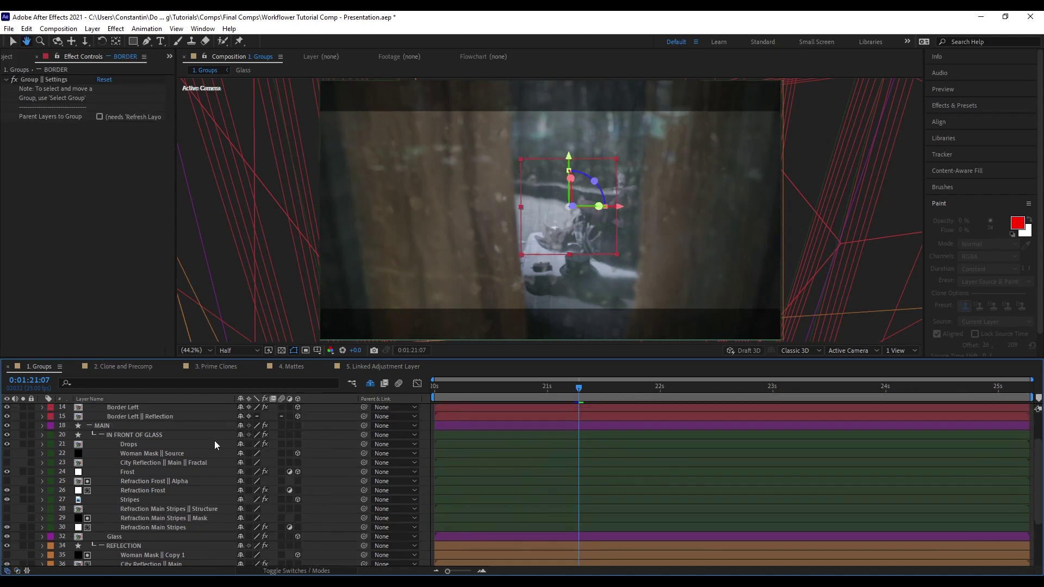
left_click(213, 436)
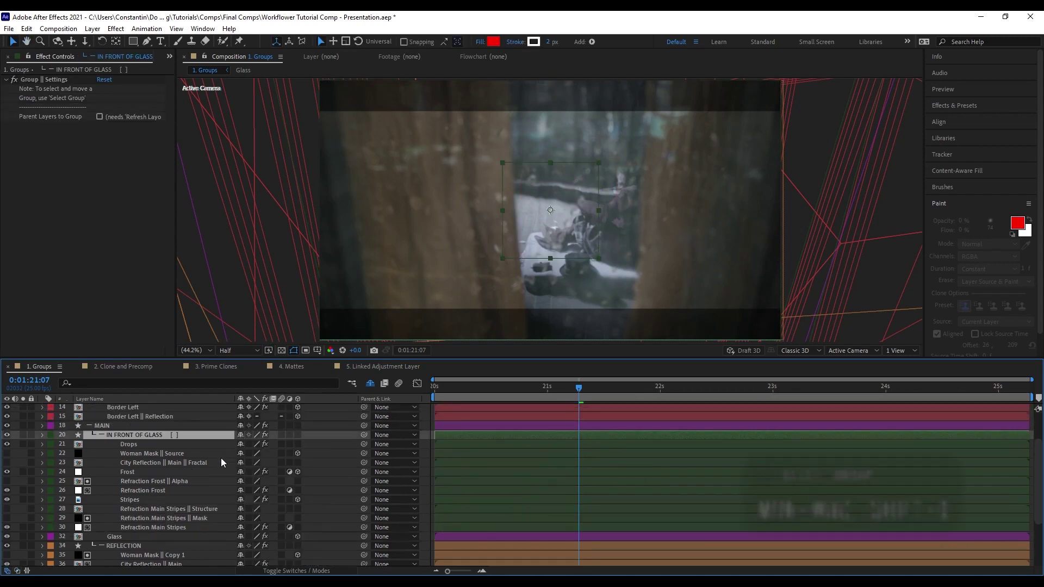
key("shift+d")
scroll(183, 517, "down", 5)
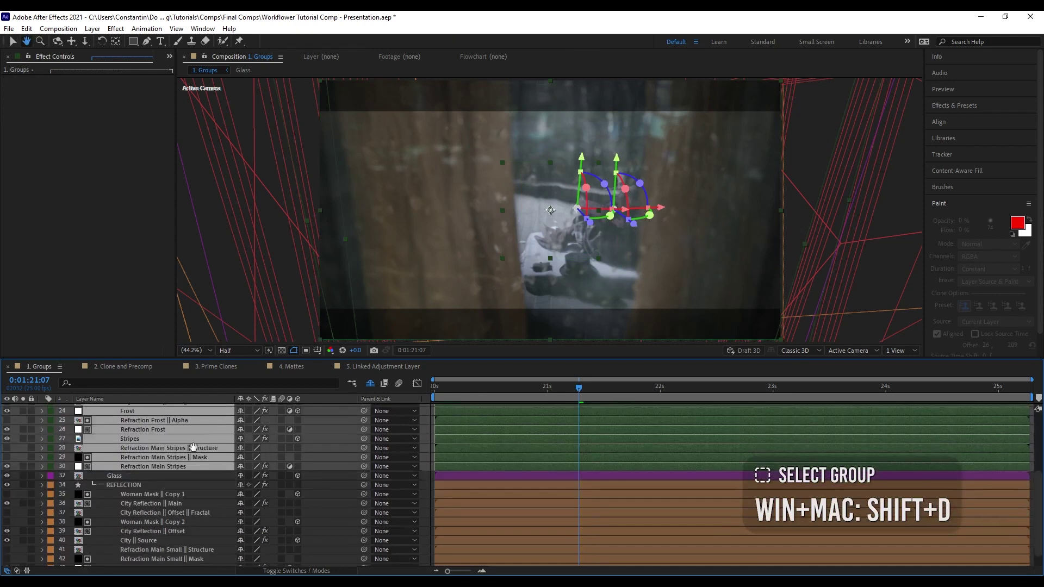
scroll(187, 467, "up", 1)
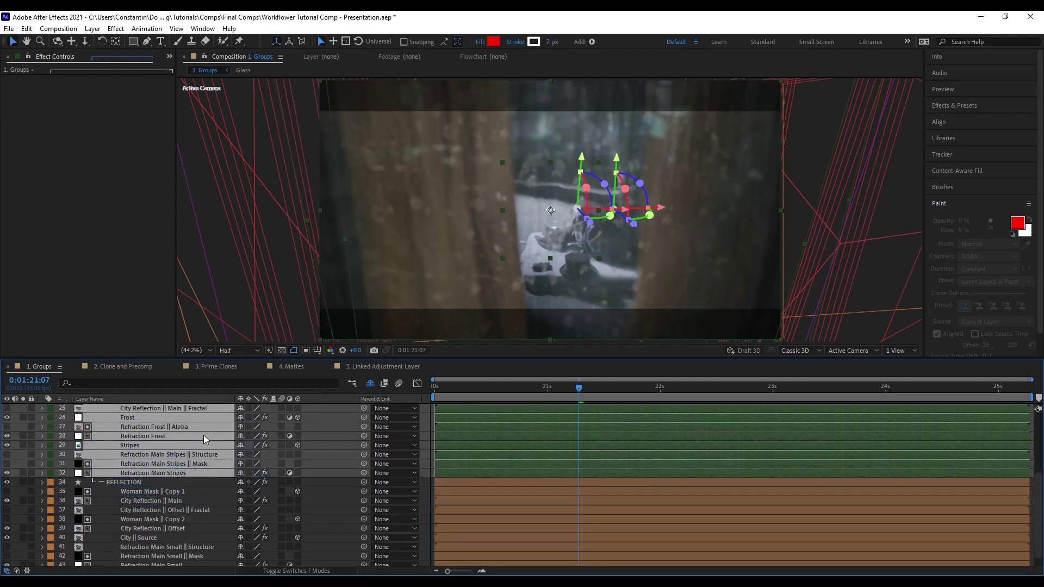
scroll(203, 435, "up", 3)
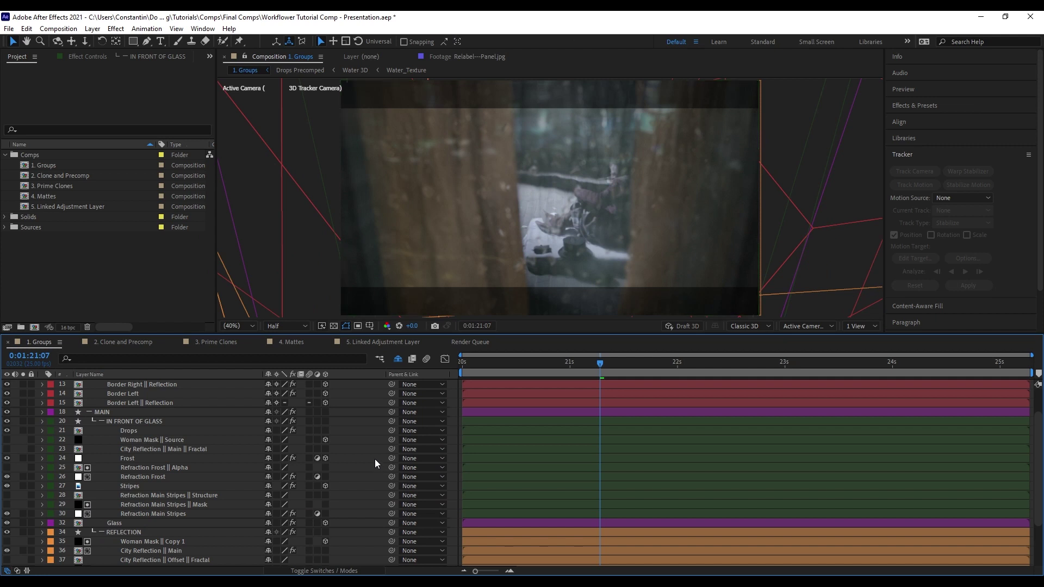
Select the In Front of Glass layers and reveal the shy layers to examine the locked markers above and below the group
left_click(240, 423)
left_click(230, 514, "shift")
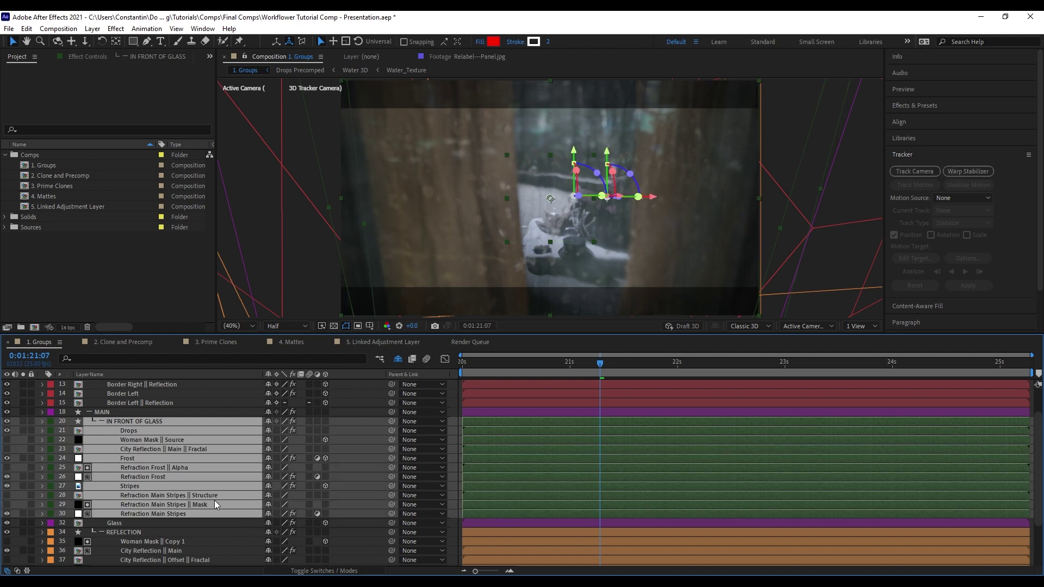
left_click(397, 359)
key("h")
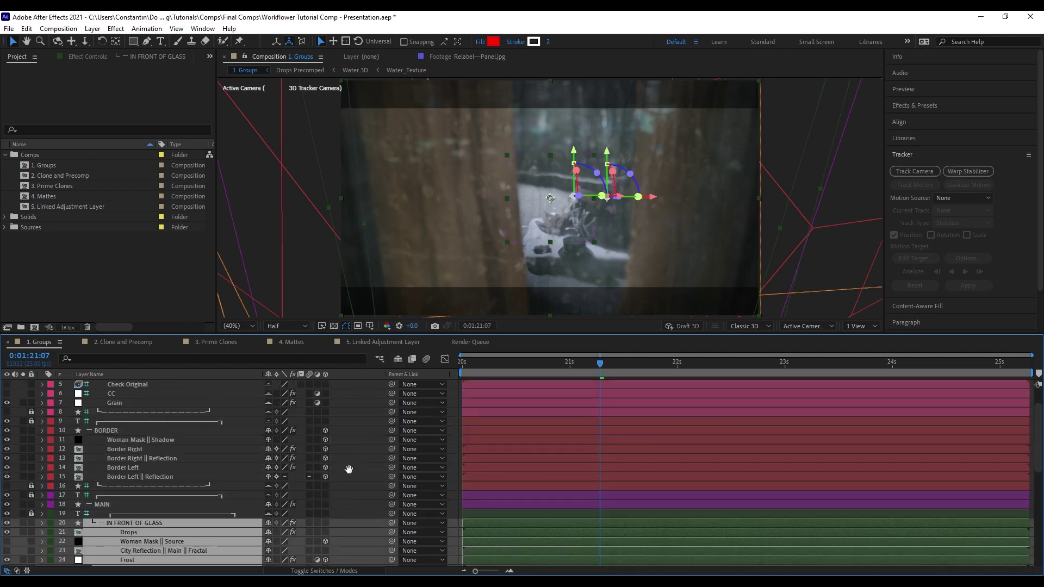
left_click_drag(347, 488, 354, 416)
key("v")
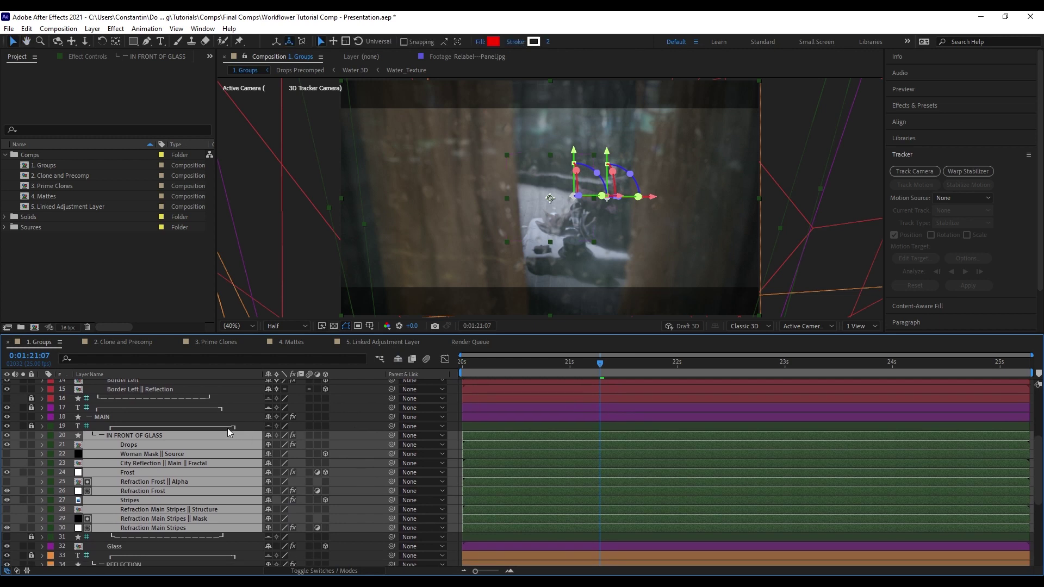
left_click(227, 428)
left_click(211, 538)
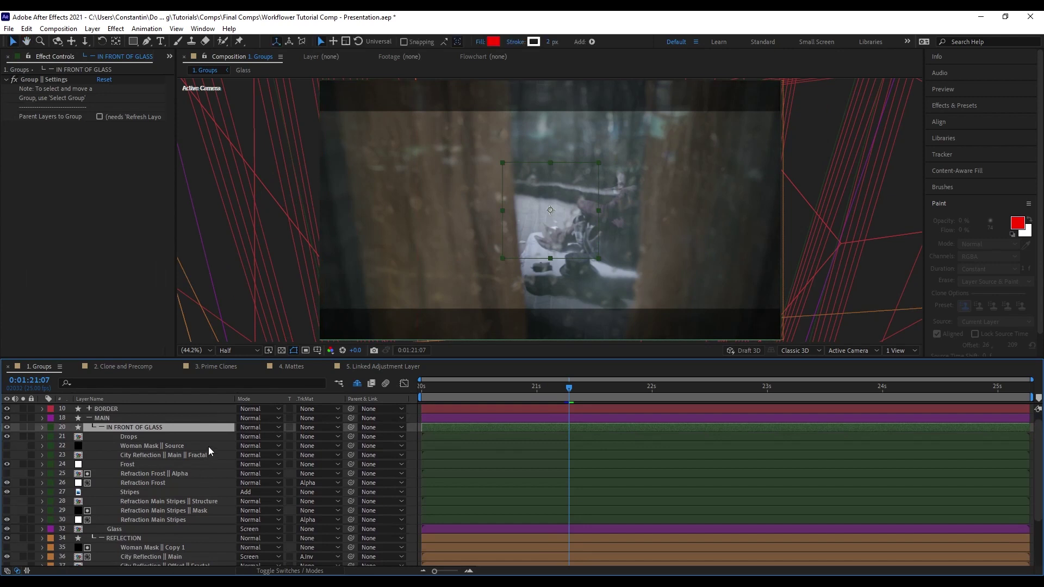
Disable and re-enable the In Front of Glass group, and solo and unsolo it from its Refraction Frost || Alpha layer
key("shift+b")
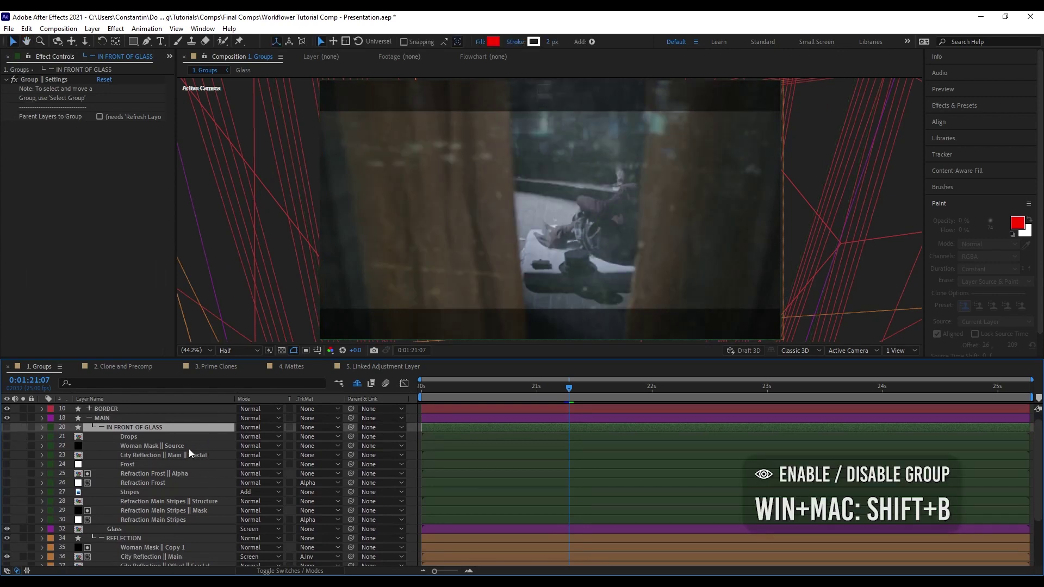
key("shift+b")
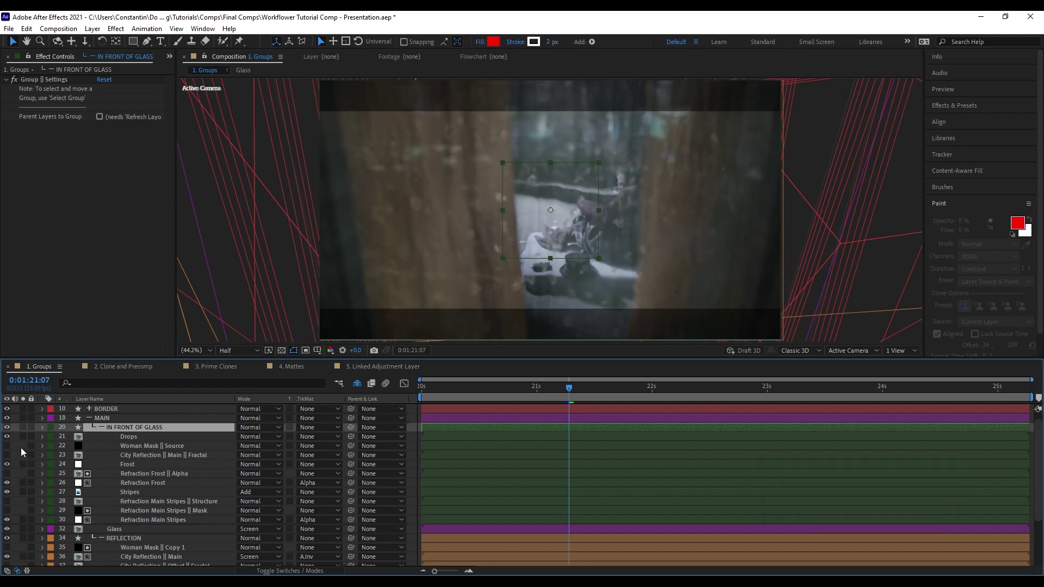
scroll(22, 453, "down", 1)
left_click(180, 467)
key("ctrl+alt+d")
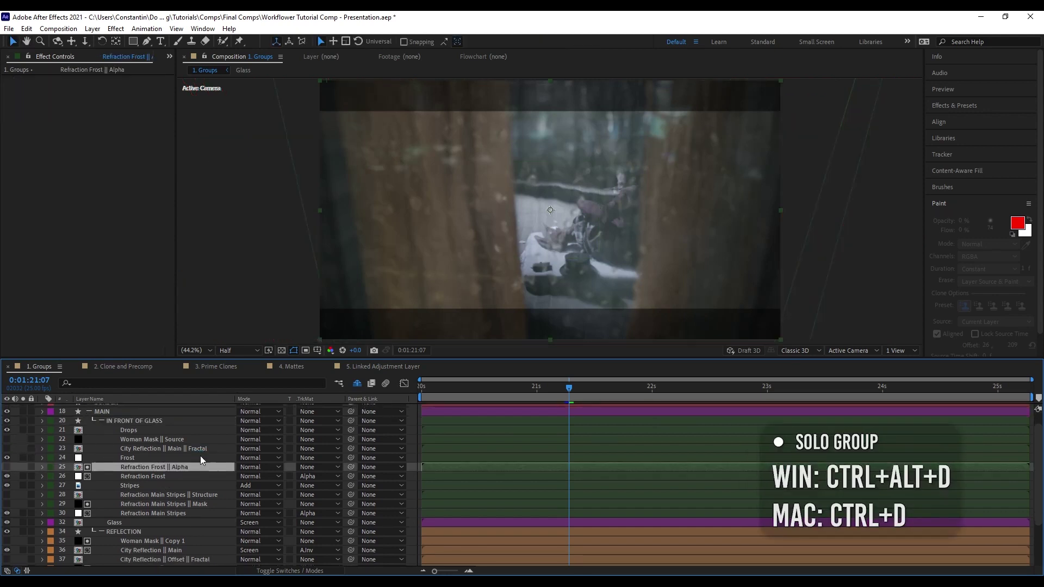
scroll(180, 462, "up", 1)
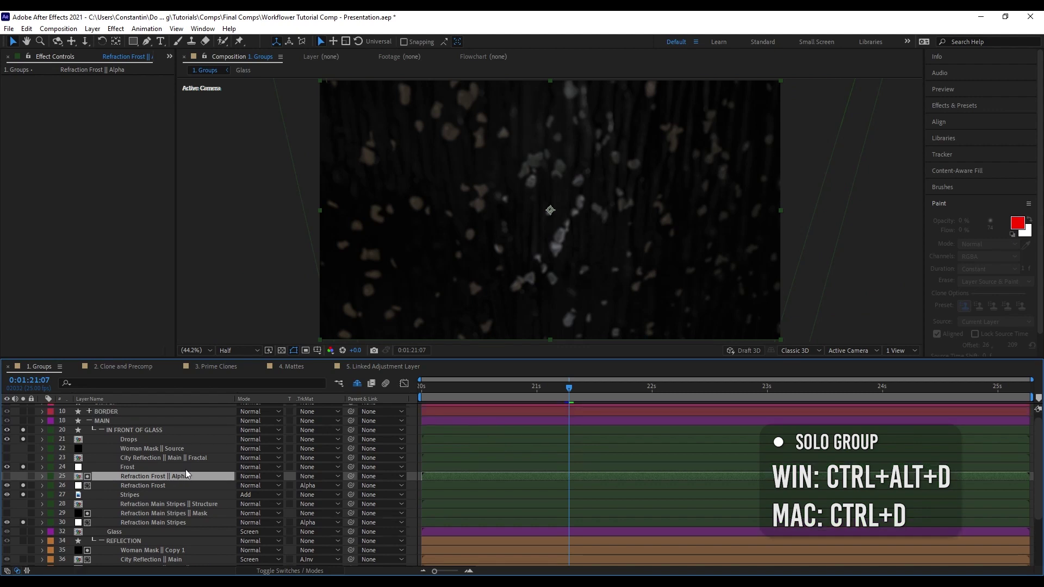
key("ctrl+alt+d")
Parent the expanded Border group's layers to its 3D-enabled group layer and shift the group to the left in the composition
scroll(179, 430, "up", 1)
left_click(178, 417)
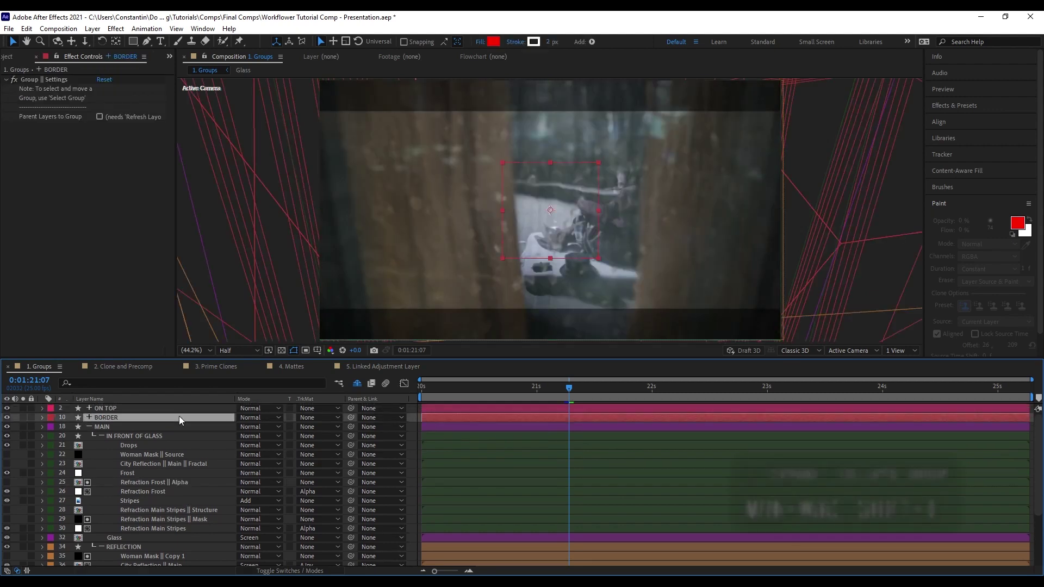
key("shift+x")
key("F4")
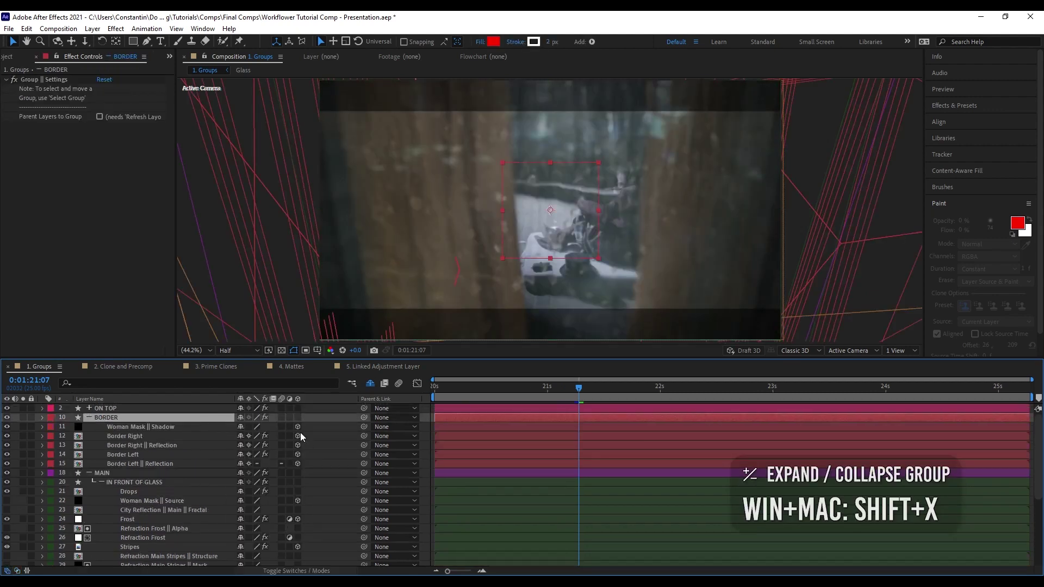
key("shift+j")
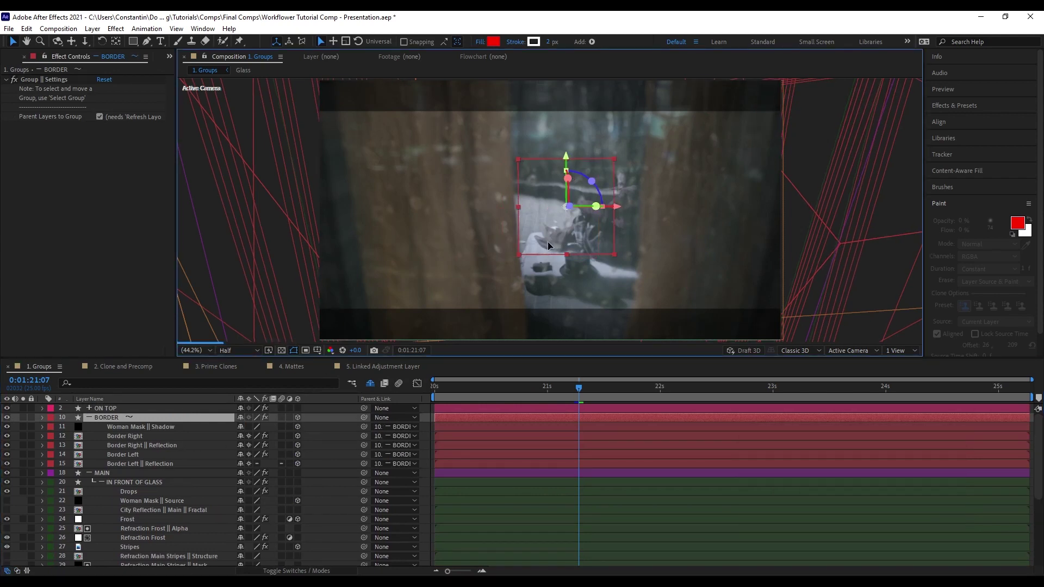
left_click_drag(547, 246, 491, 250)
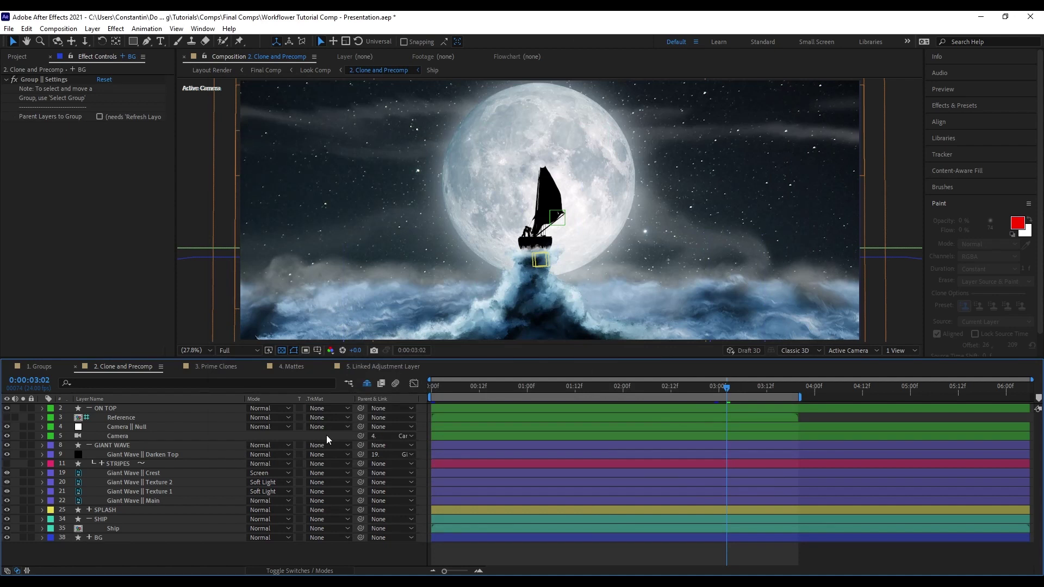
Try adding a new null object above the Camera || Null layer
left_click(220, 435)
left_click(199, 428)
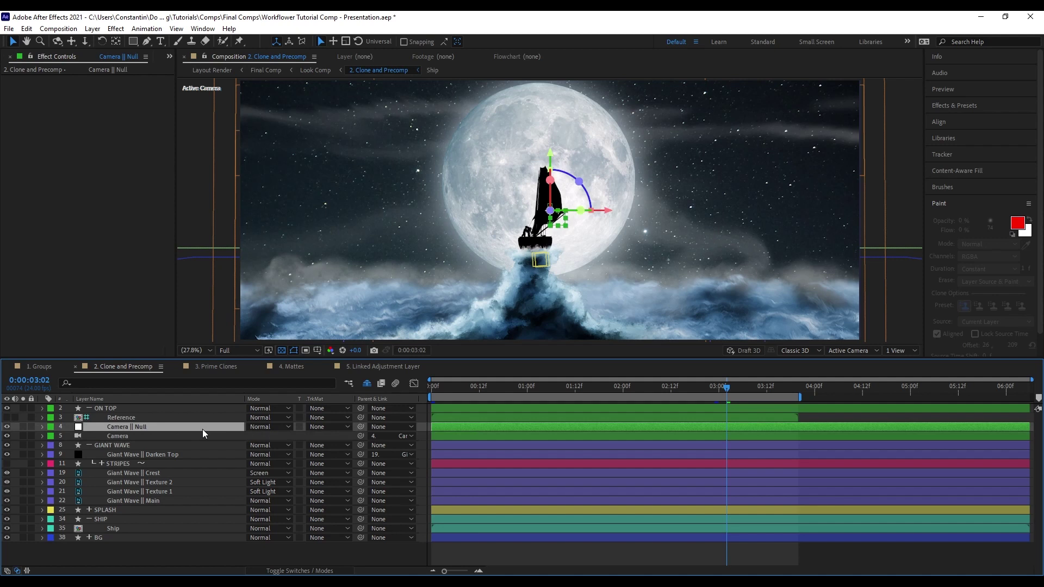
key("ctrl+alt+shift+y")
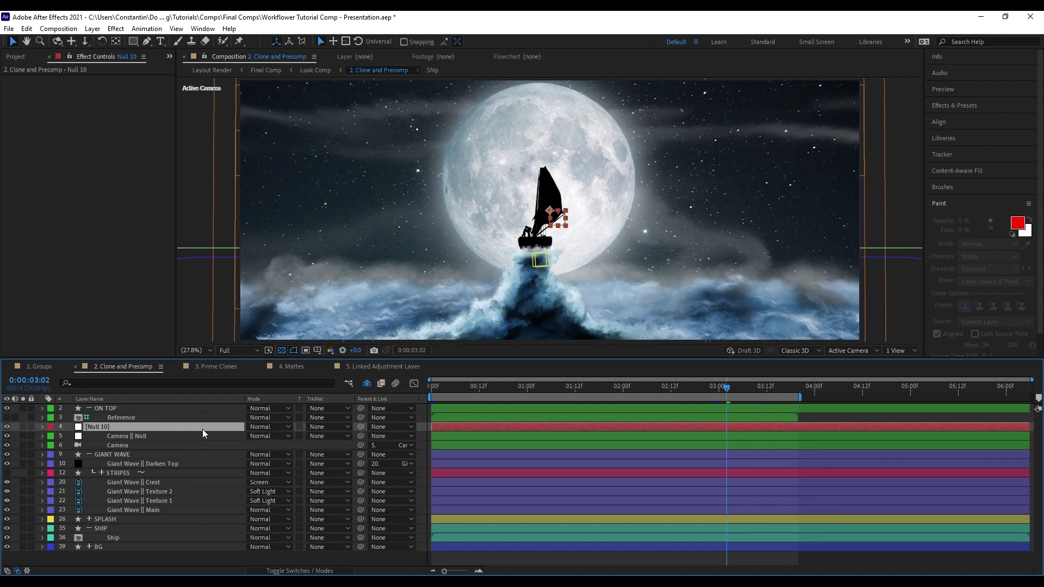
key("ctrl+z")
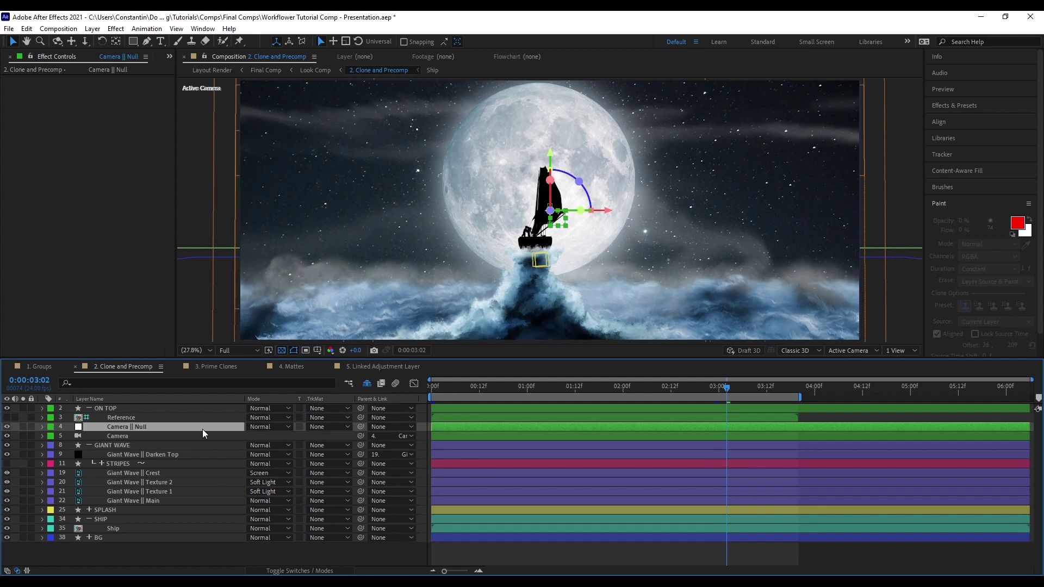
key("F2")
Expand the BG group and create a group clone of it with Prime Clone disabled
left_click(219, 538)
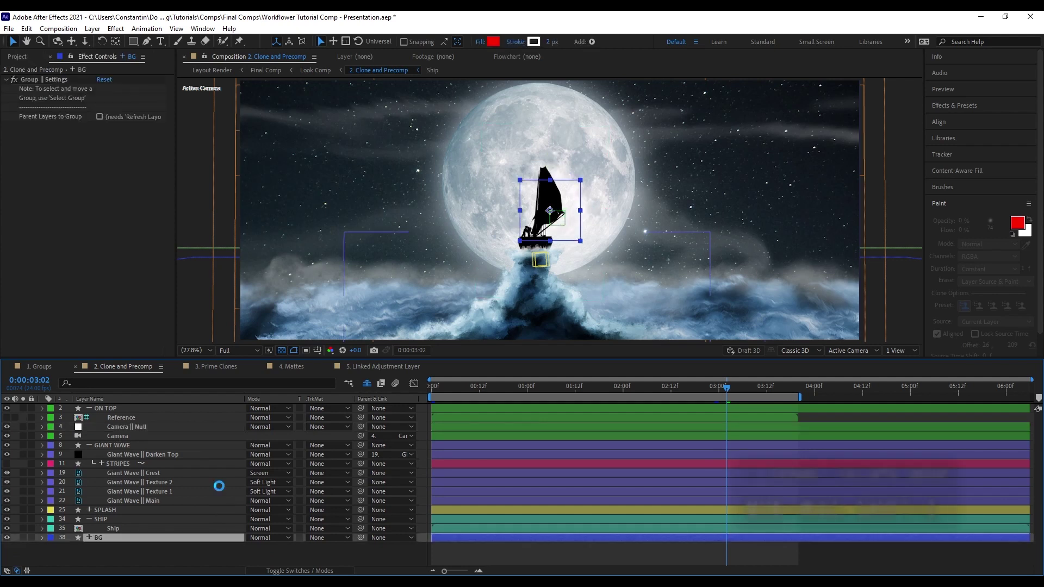
key("shift+x")
scroll(206, 462, "down", 3)
key("v")
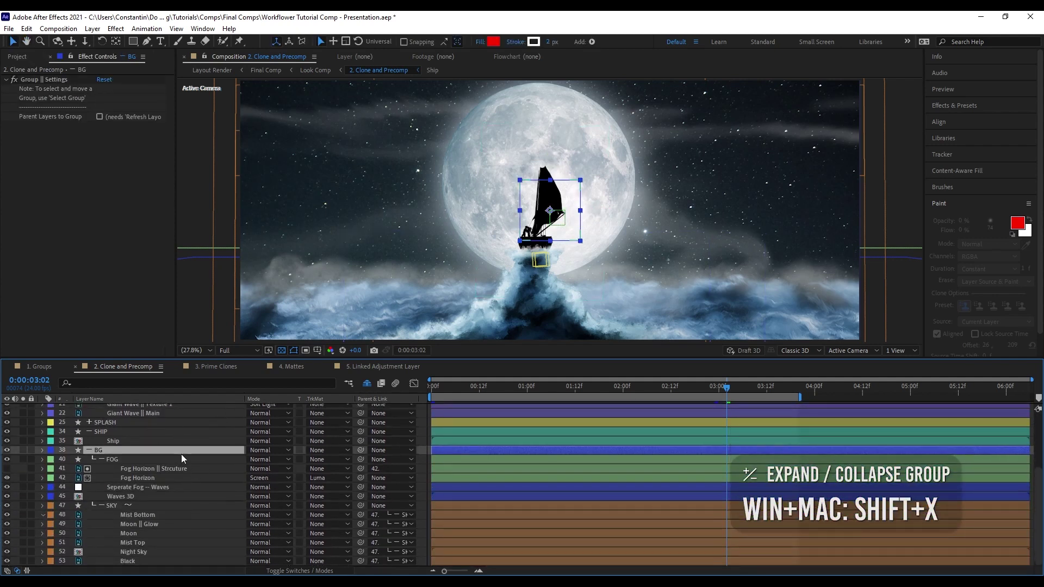
key("ctrl+alt+shift+w")
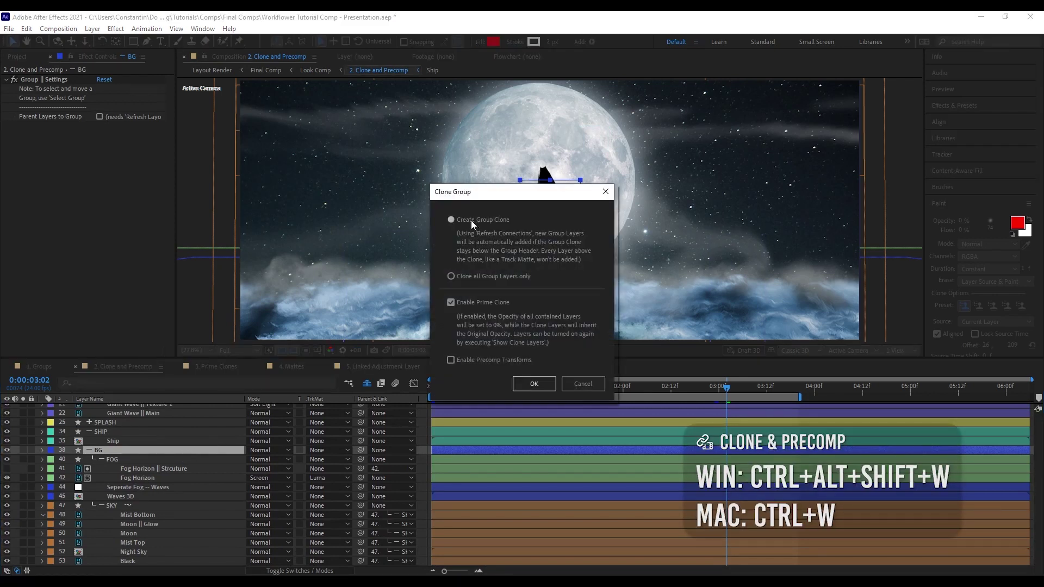
left_click(473, 302)
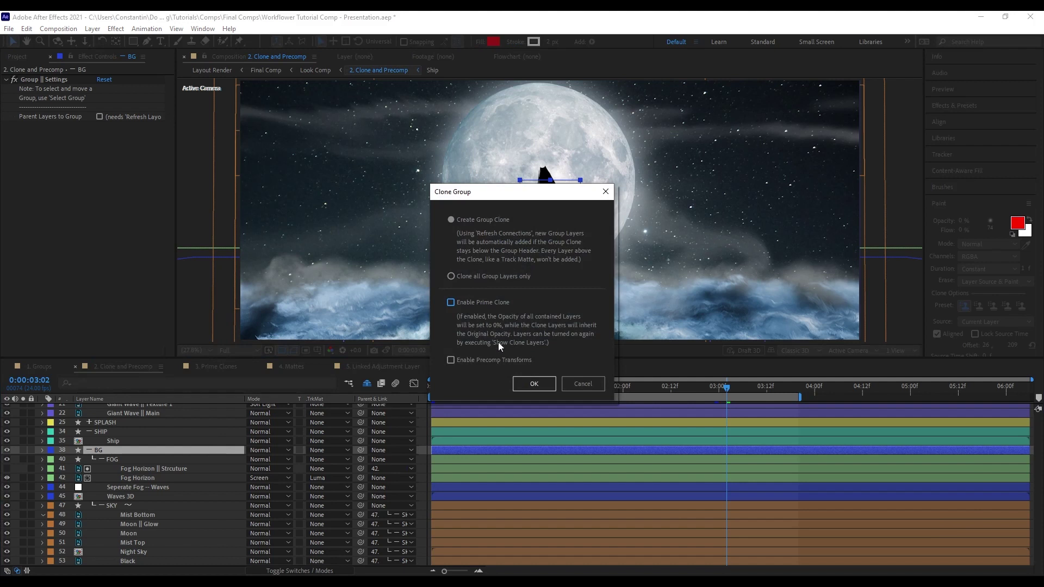
left_click(533, 384)
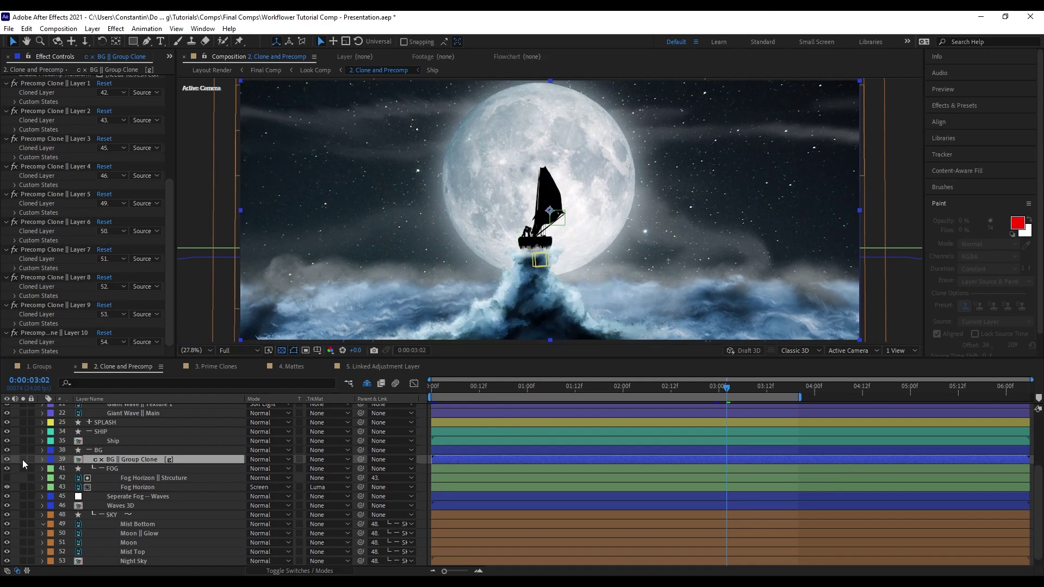
Solo the BG || Group Clone layer and open its precomposition
left_click(23, 459)
scroll(119, 488, "down", 1)
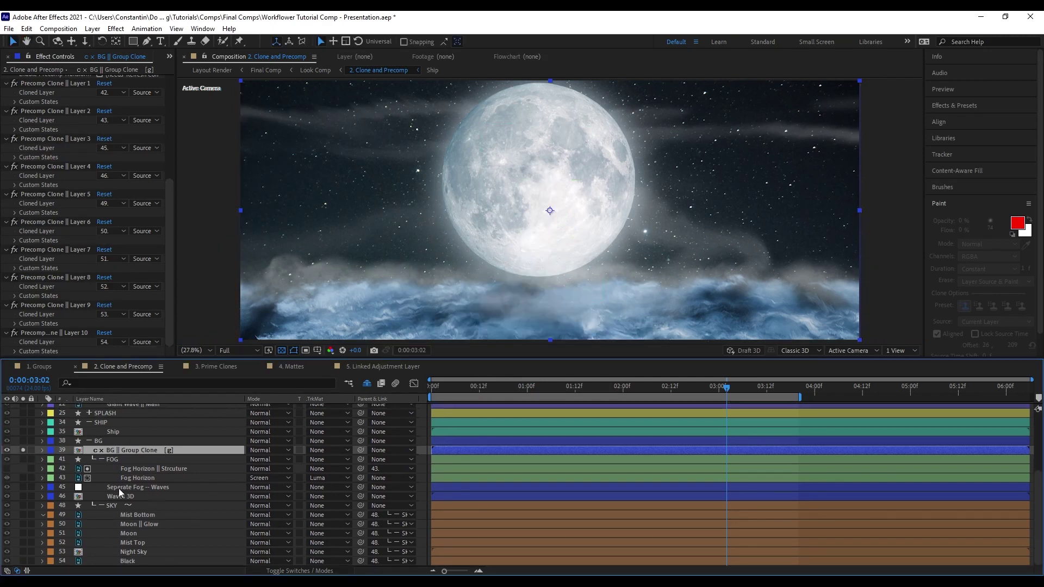
double_click(161, 450)
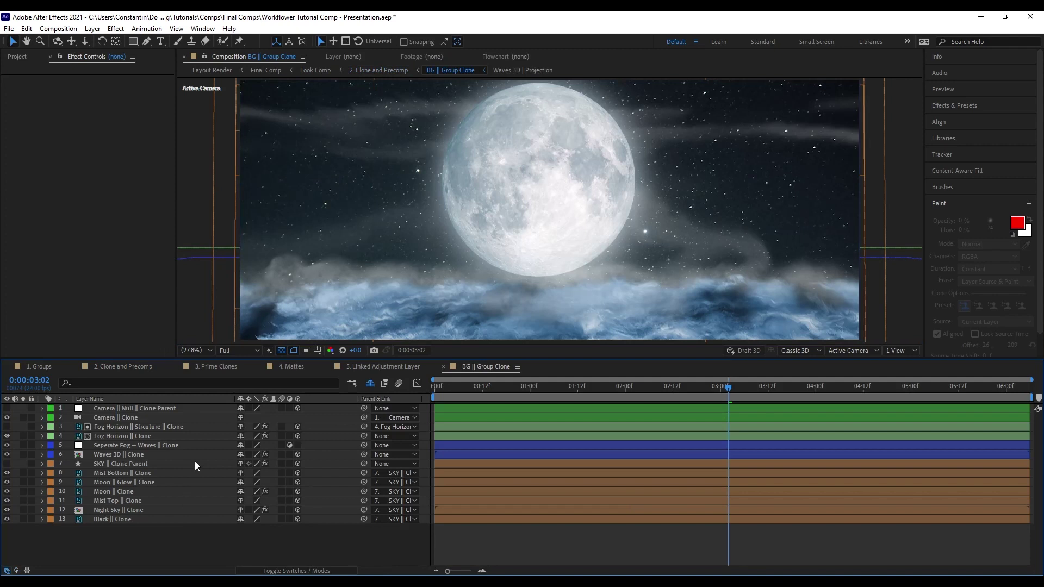
Reveal the expressions on all layers of the group clone to examine their source links, and return to the main composition
key("ctrl+a")
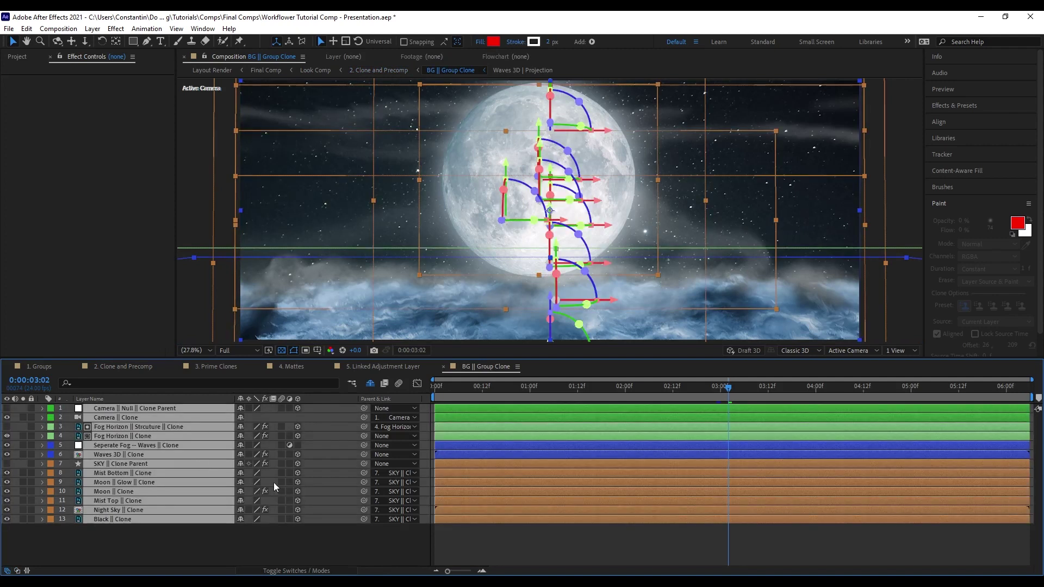
key("e")
key("e")
scroll(293, 490, "down", 15)
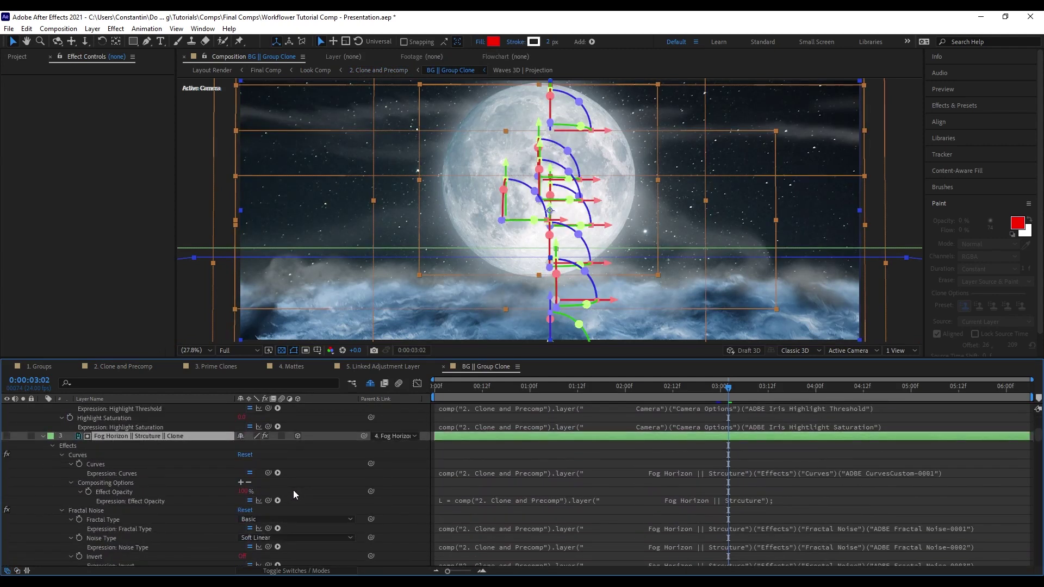
key("u")
key("F2")
key("shift+Escape")
Solo the Moon layer, move it up and to the right in the composition, and undo the move
left_click(172, 533)
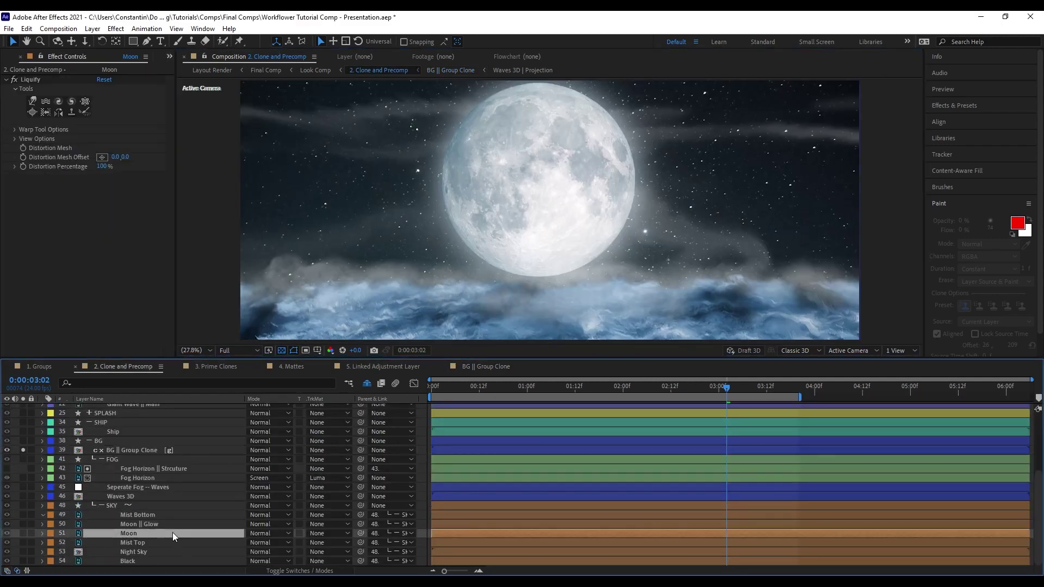
left_click(23, 533)
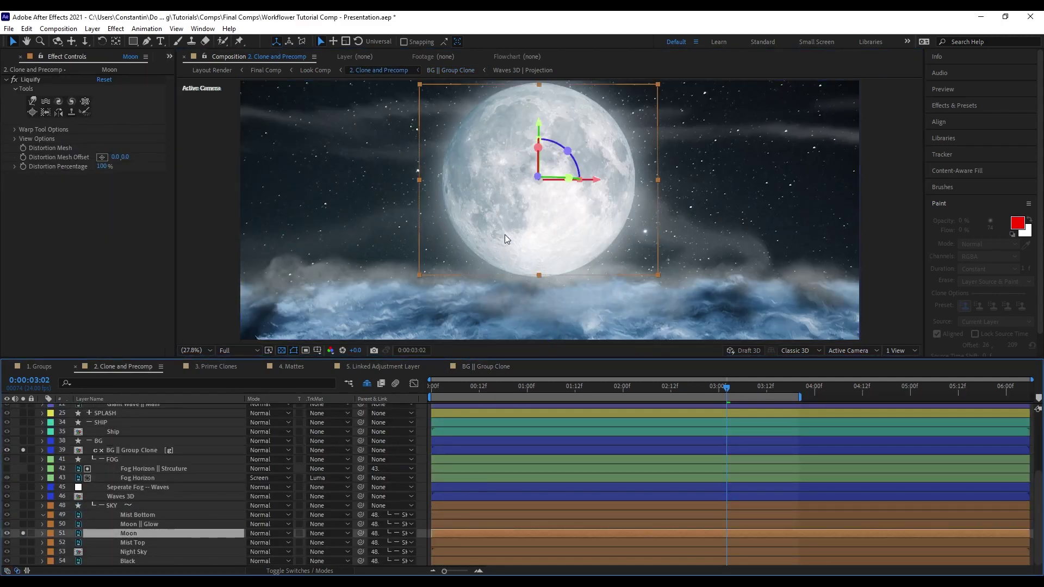
left_click_drag(609, 218, 627, 207)
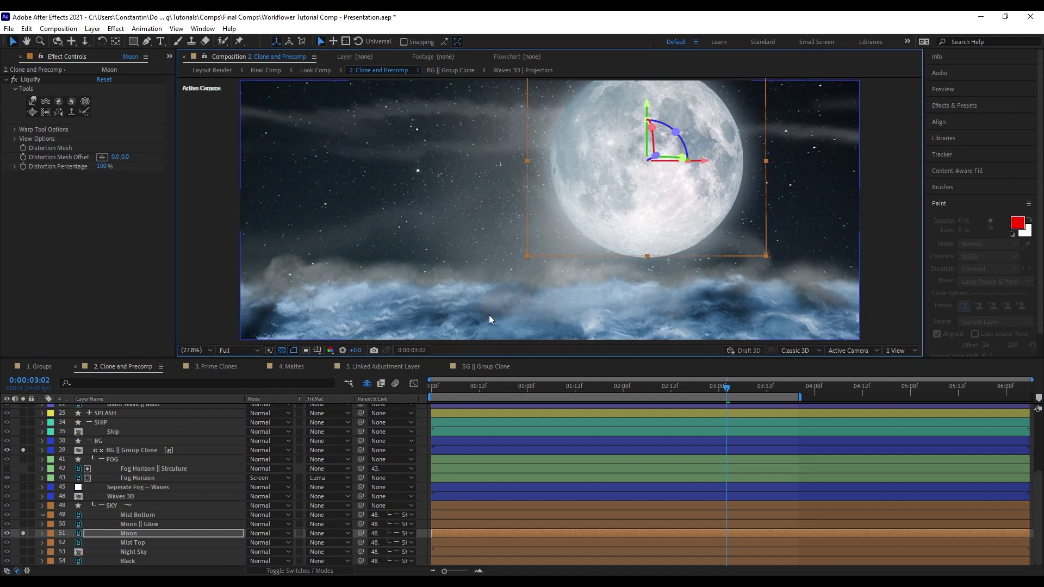
left_click(23, 533)
left_click(158, 450)
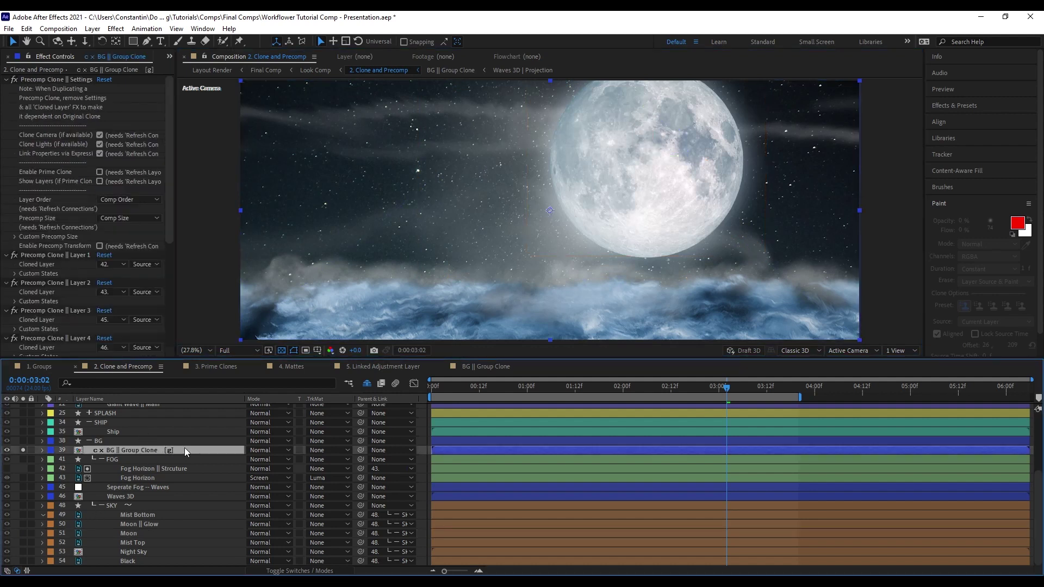
key("ctrl+z")
key("ctrl+z")
Apply Roughen Edges to the Moon layer with Border at 25.50, refresh the connections, and raise the Border to 128.10
key("ctrl+space")
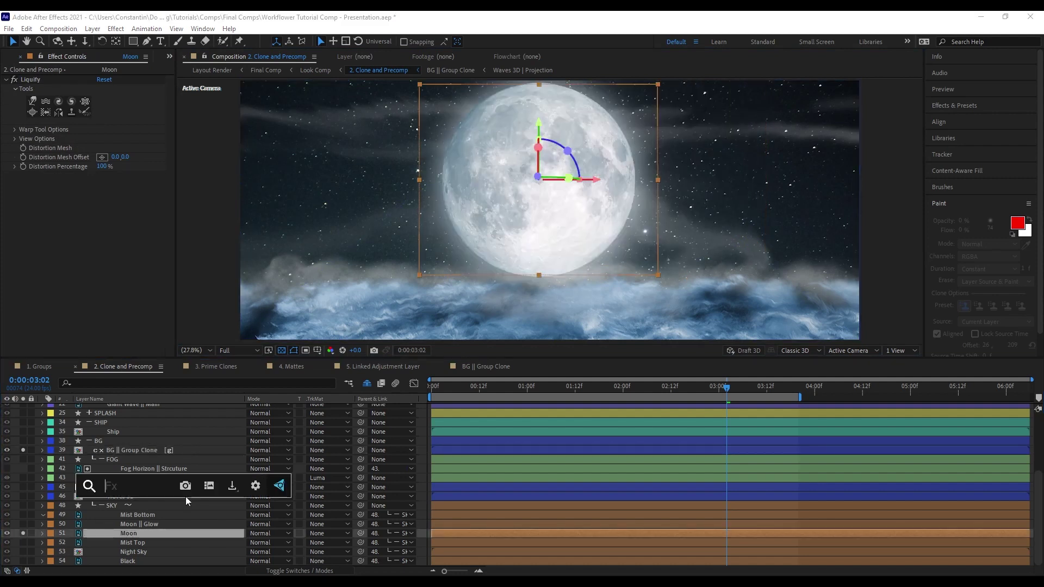
type("ro")
key("Down")
key("Return")
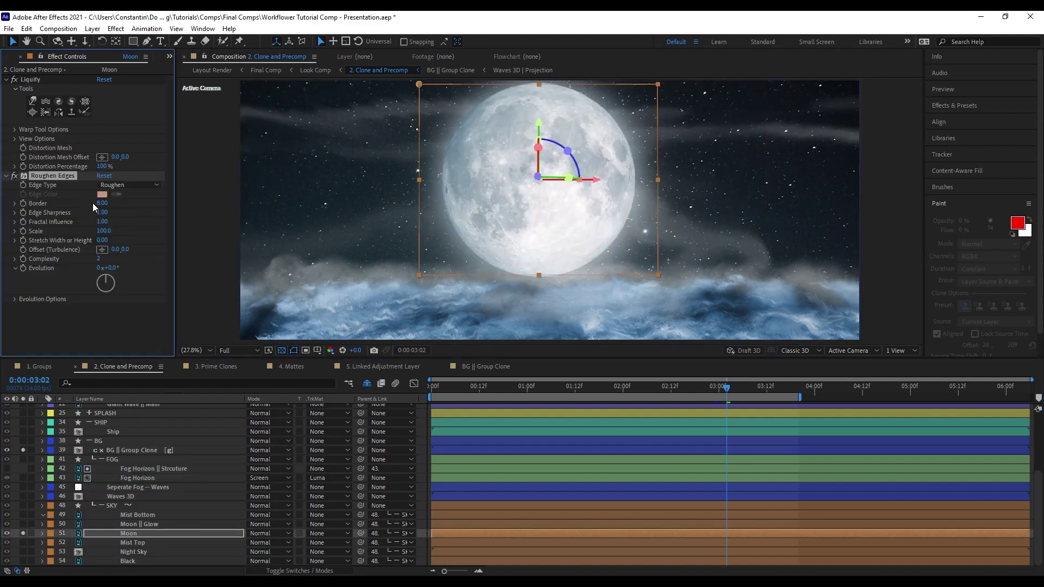
left_click_drag(93, 203, 197, 207)
key("ctrl+alt+q")
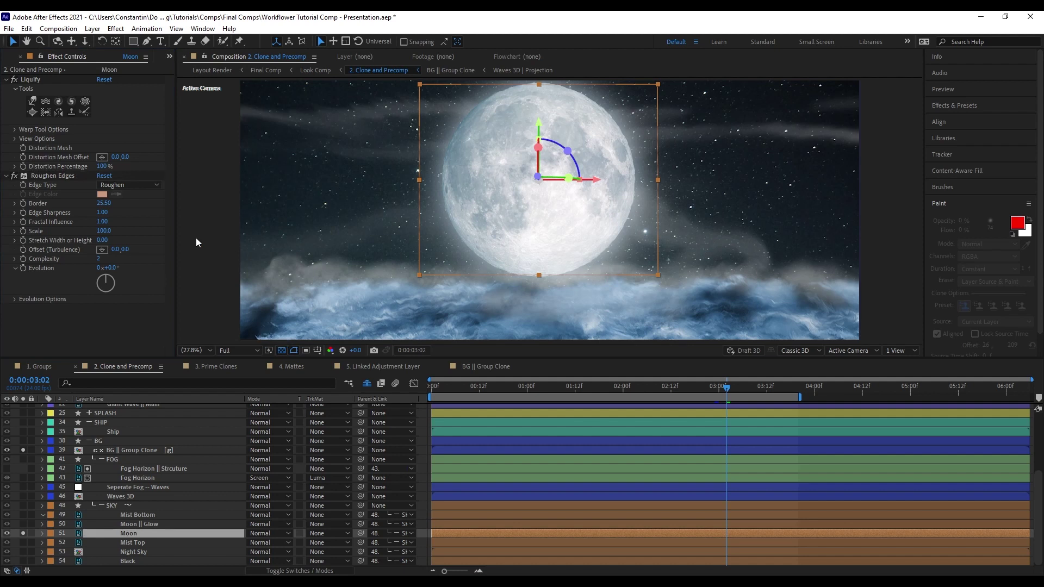
left_click_drag(103, 203, 191, 193)
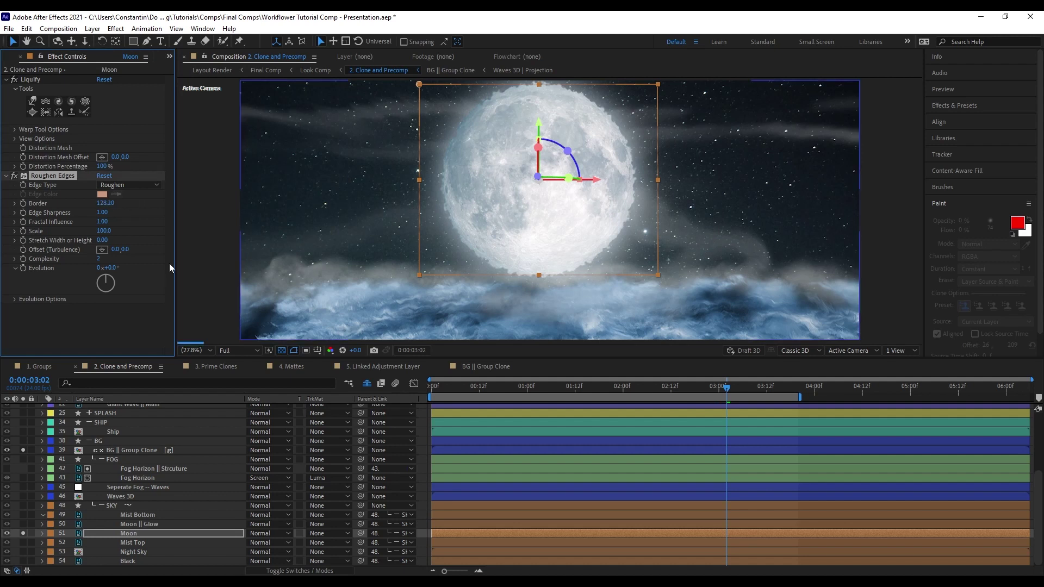
Delete Roughen Edges from the Moon layer, refresh the connections, and hide the BG group clone
key("Delete")
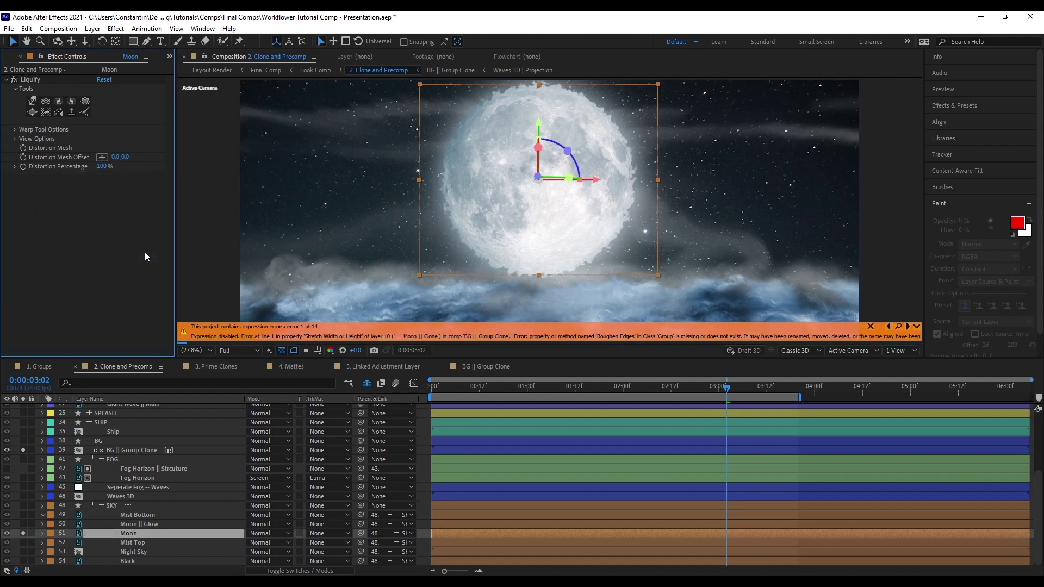
key("ctrl+alt+q")
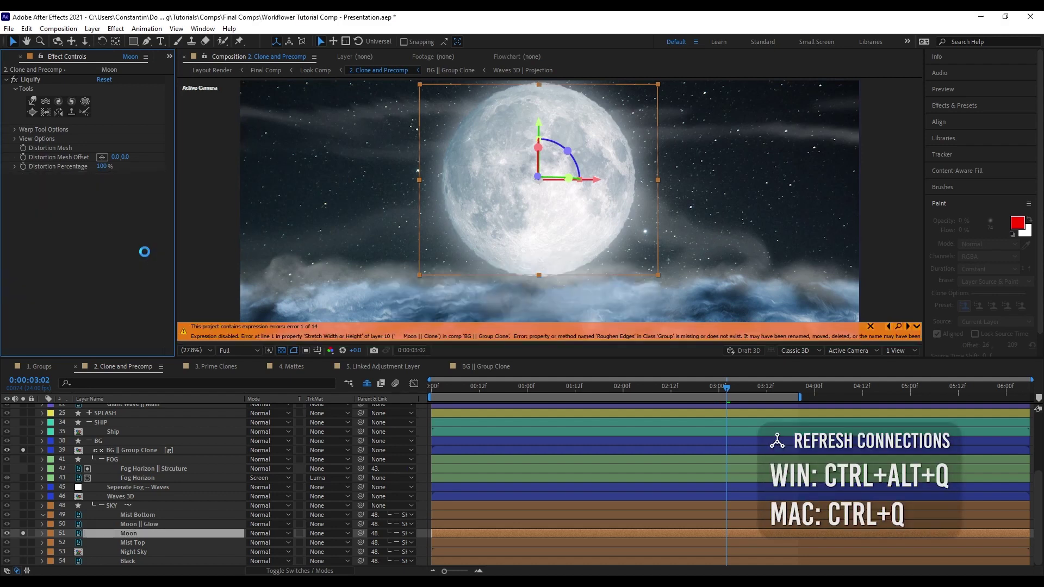
left_click(7, 477)
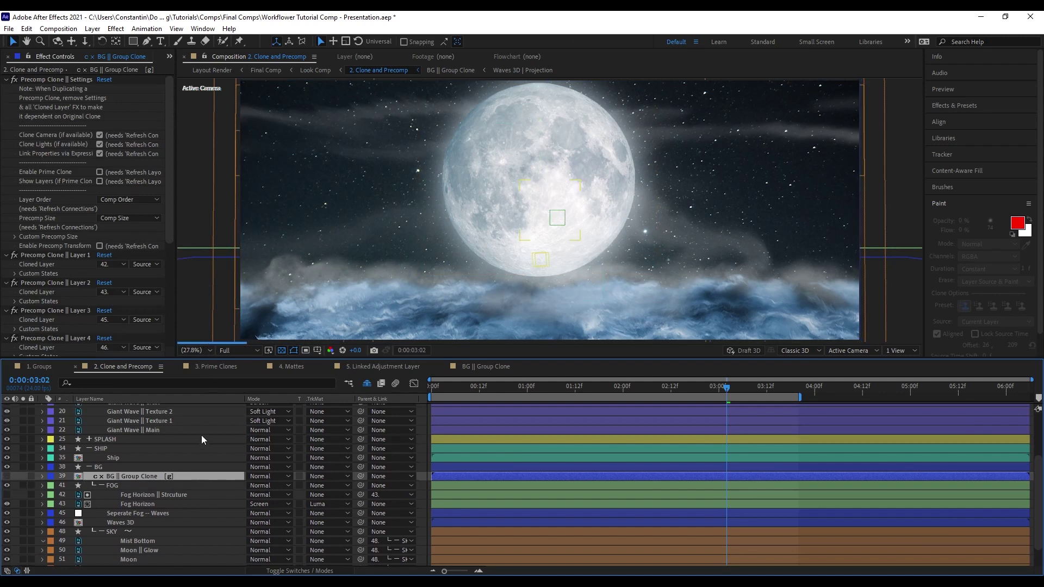
Clone and precompose the Ship layer with the Giant Wave Main, Texture 1, Texture 2, Crest and Darken Top layers, and solo the clone
mouse_move(201, 435)
left_mouse_down()
mouse_move(197, 470)
mouse_move(143, 490)
left_mouse_up()
left_click(142, 511)
left_click(150, 496, "ctrl")
left_click(150, 488, "ctrl")
left_click(152, 480, "ctrl")
left_click(154, 470, "ctrl")
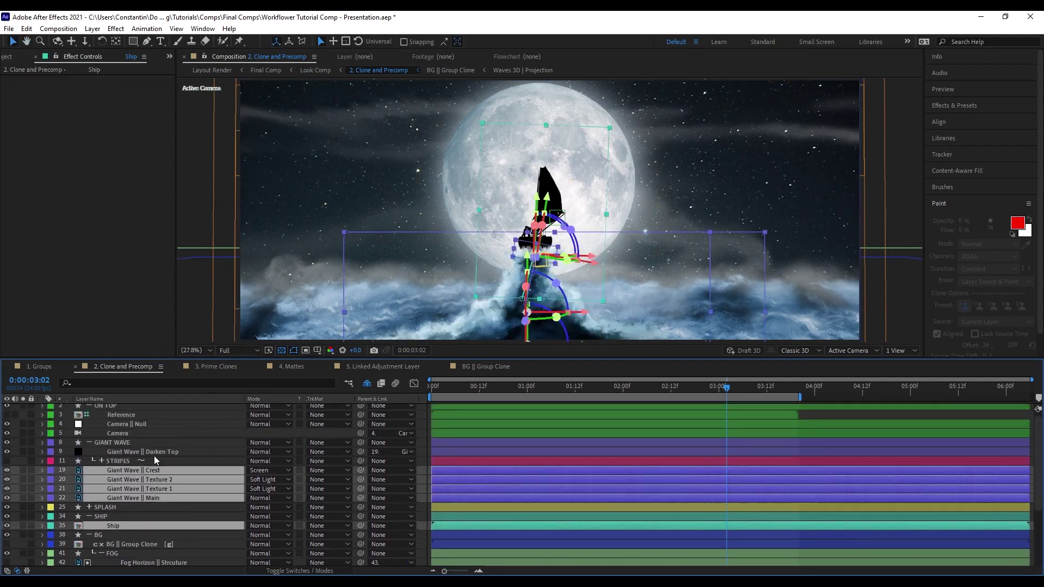
left_click(157, 452, "ctrl")
key("ctrl+alt+shift+w")
left_click(534, 350)
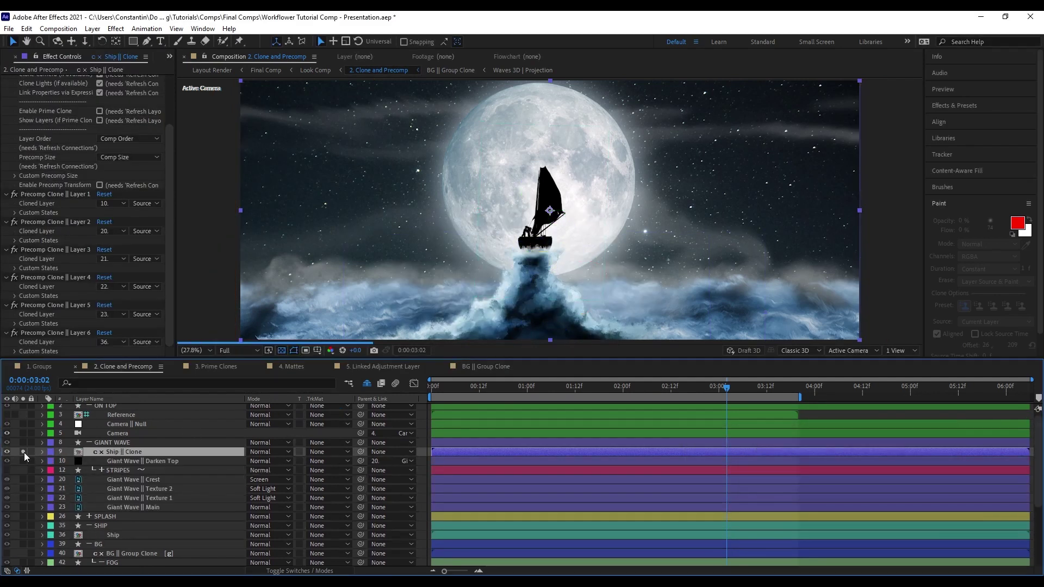
left_click(23, 451)
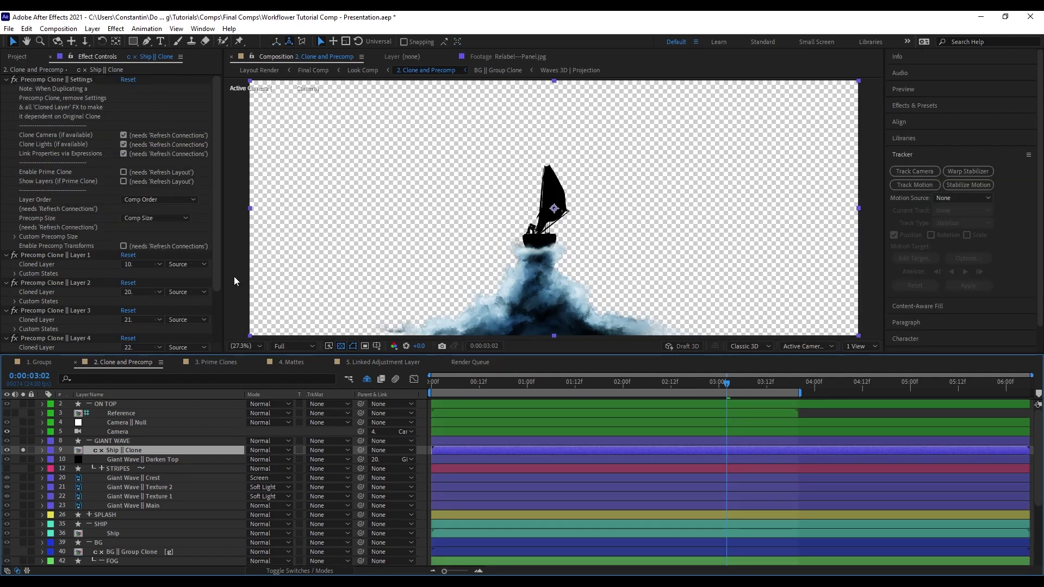
Duplicate the Ship clone's Precomp Clone || Layer 6 effect, set the copy's cloned layer to Moon, and refresh the connections
left_click_drag(219, 176, 219, 287)
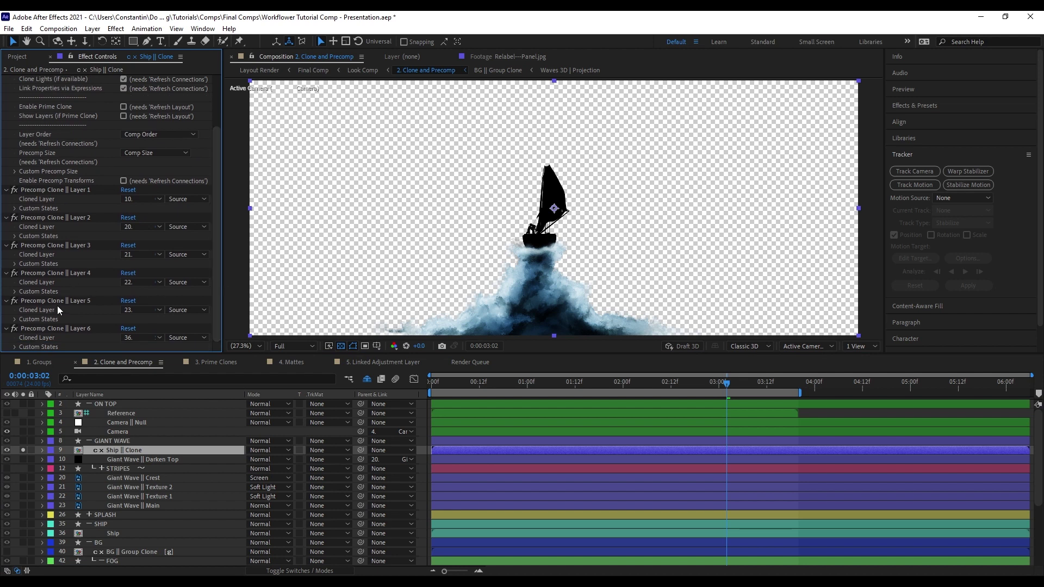
left_click(55, 329)
key("ctrl+d")
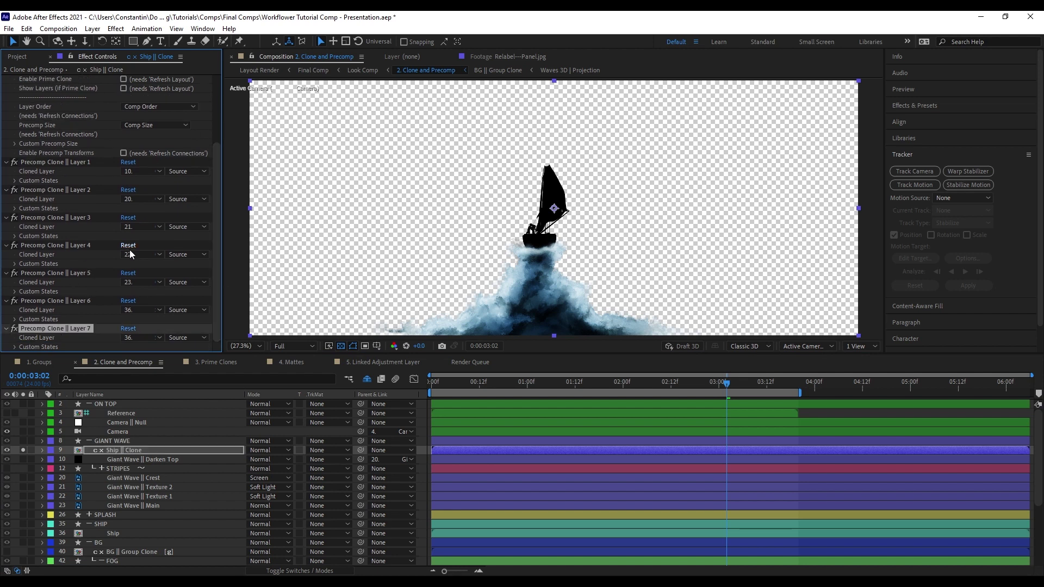
left_click(141, 337)
scroll(232, 326, "down", 2)
scroll(236, 506, "down", 2)
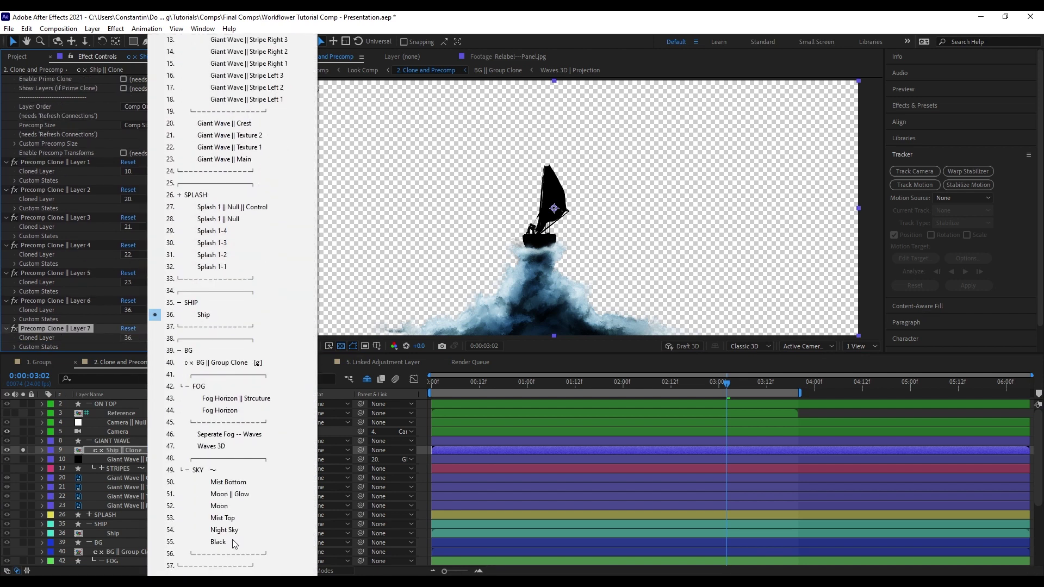
left_click(236, 506)
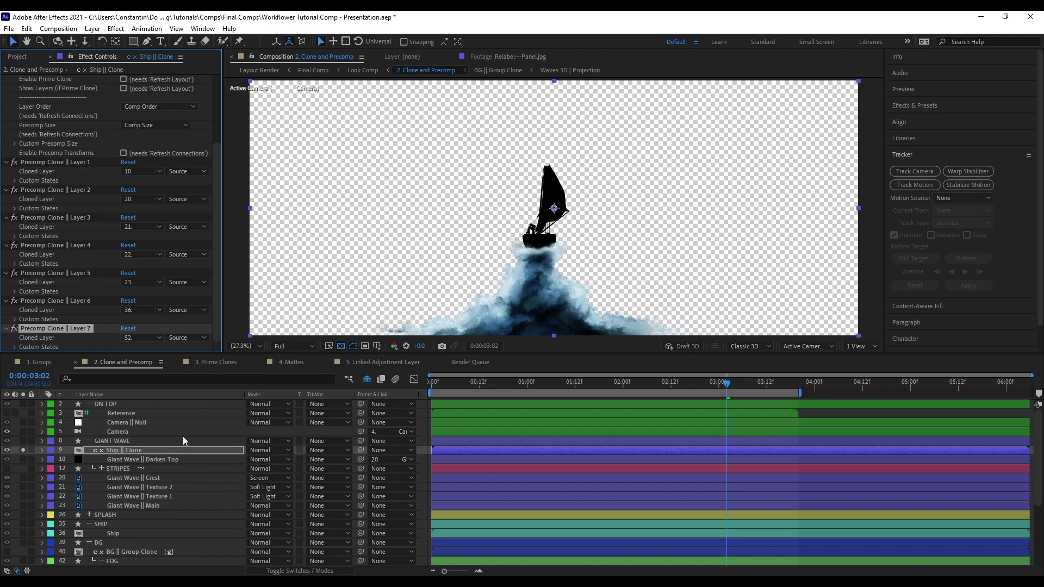
key("ctrl+alt+q")
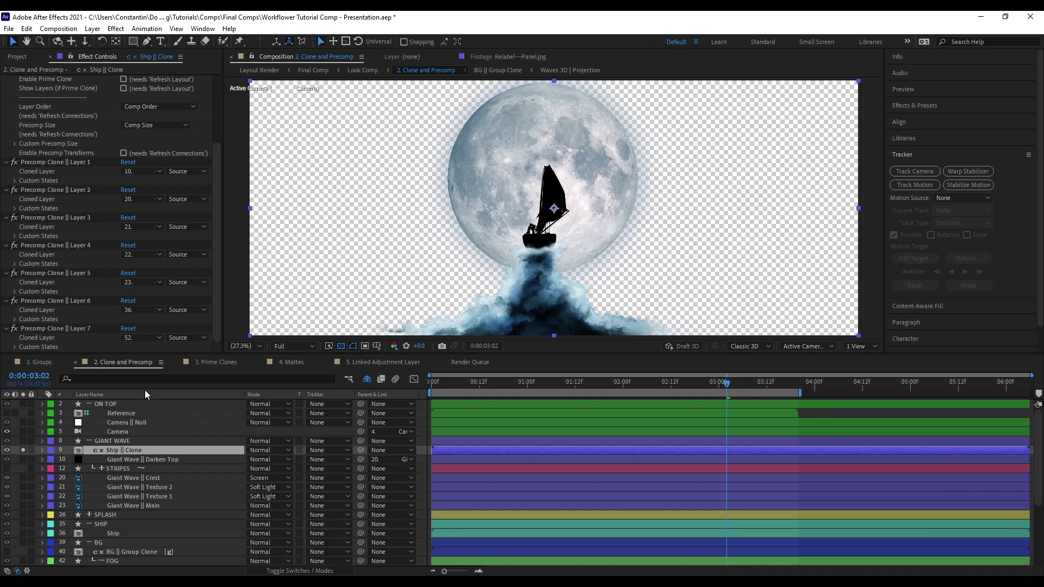
Delete the Precomp Clone || Layer 7 effect from the Ship clone and refresh the connections
left_click(77, 330)
key("ctrl+alt+q")
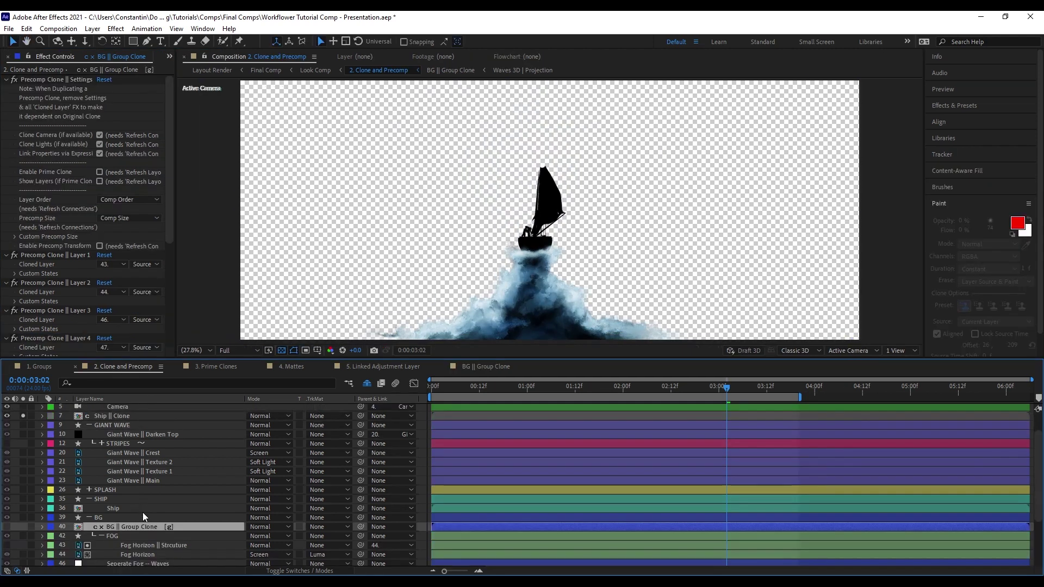
Duplicate the BG group clone, remove all Precomp Clone effects from the copy, and refresh the layout
key("ctrl+d")
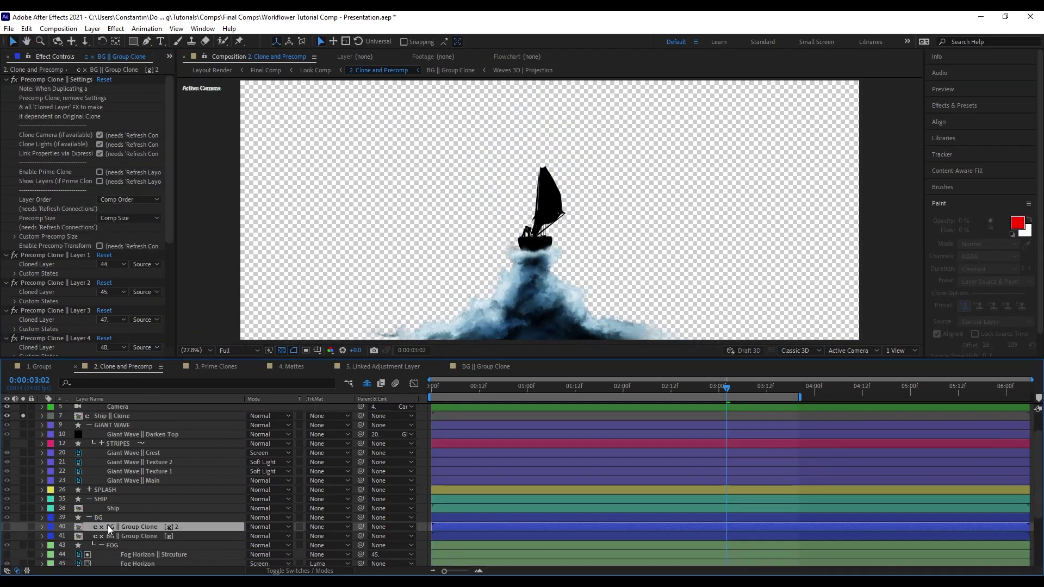
left_click(75, 336)
key("shift+z")
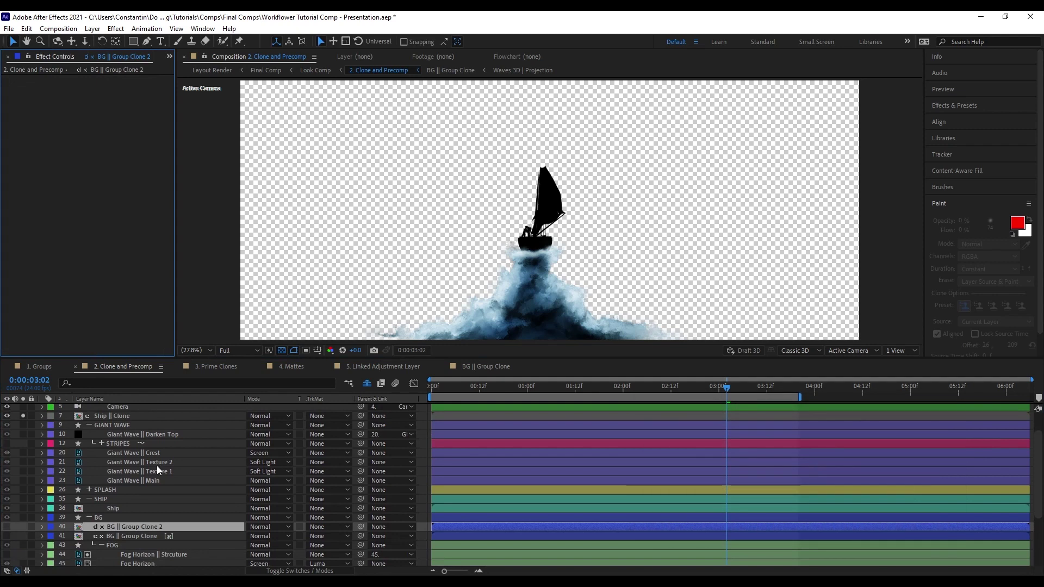
Move the duplicated BG group clone out of the BG group to above the Ship clone and refresh the layout
scroll(157, 465, "up", 1)
left_click_drag(166, 547, 182, 437)
key("shift+z")
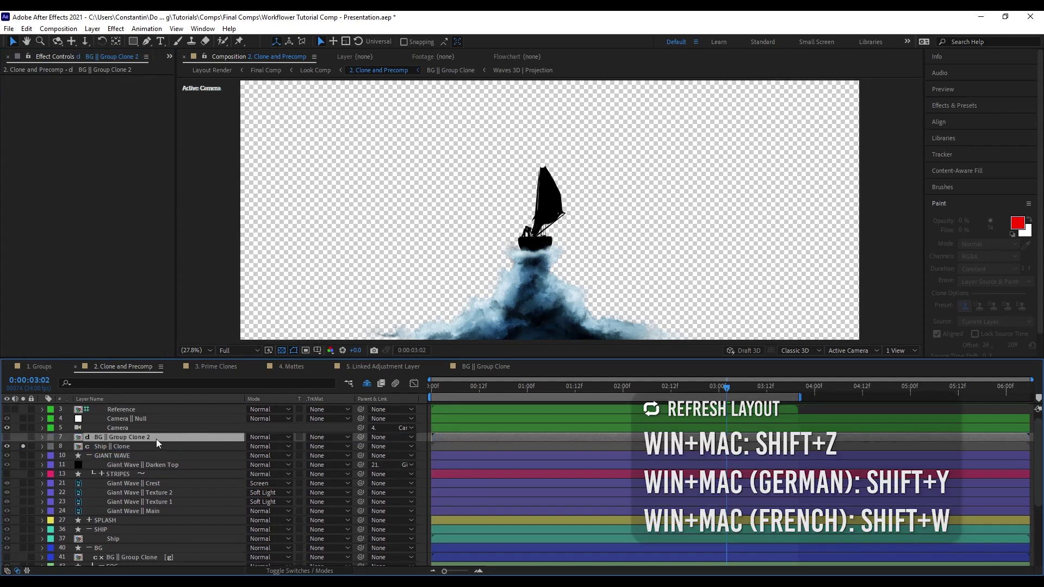
Rename the duplicated BG group clone as Lightwrap
key("shift+Return")
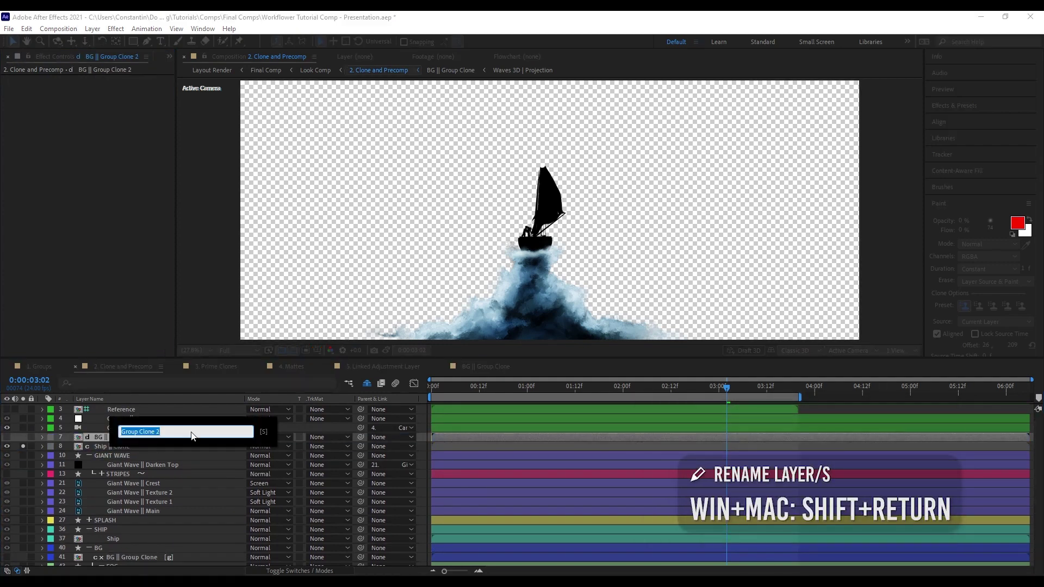
type("Lightw")
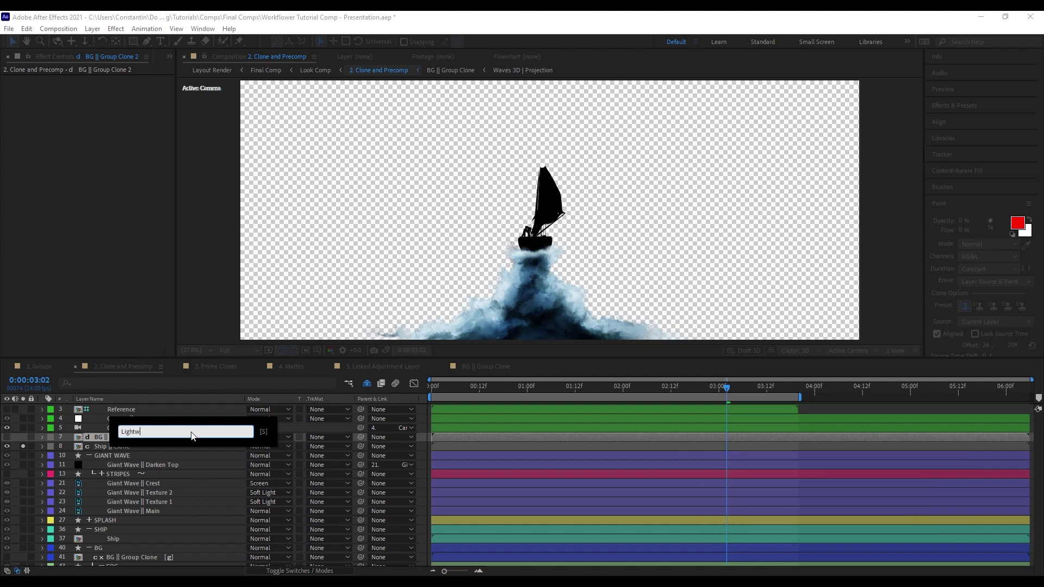
type("rap")
key("Return")
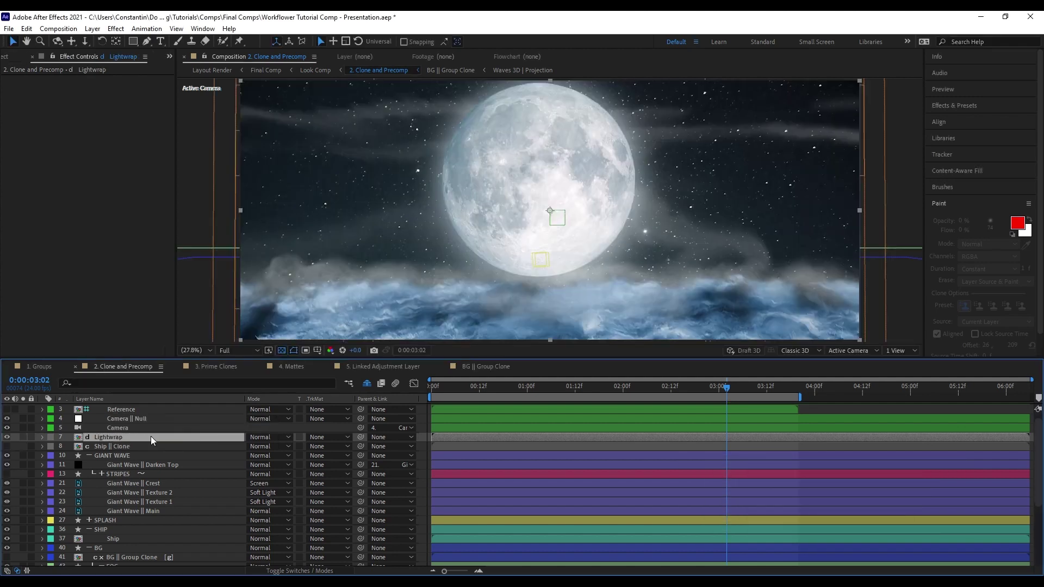
Apply a Set Matte effect to the Lightwrap layer, taking an inverted matte from the Ship clone layer
key("ctrl+space")
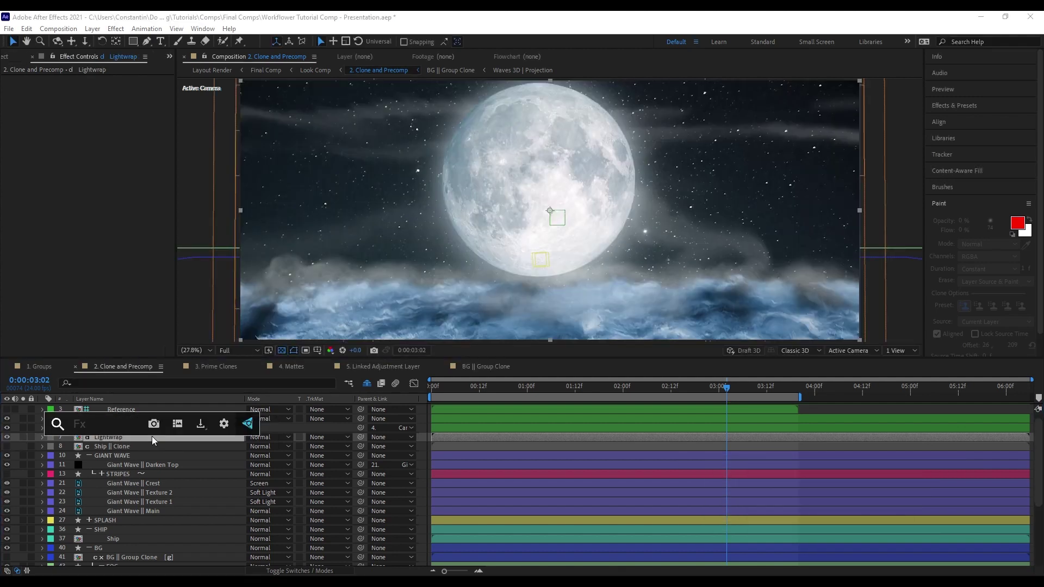
type("set")
key("Return")
left_click(114, 89)
left_click(153, 93)
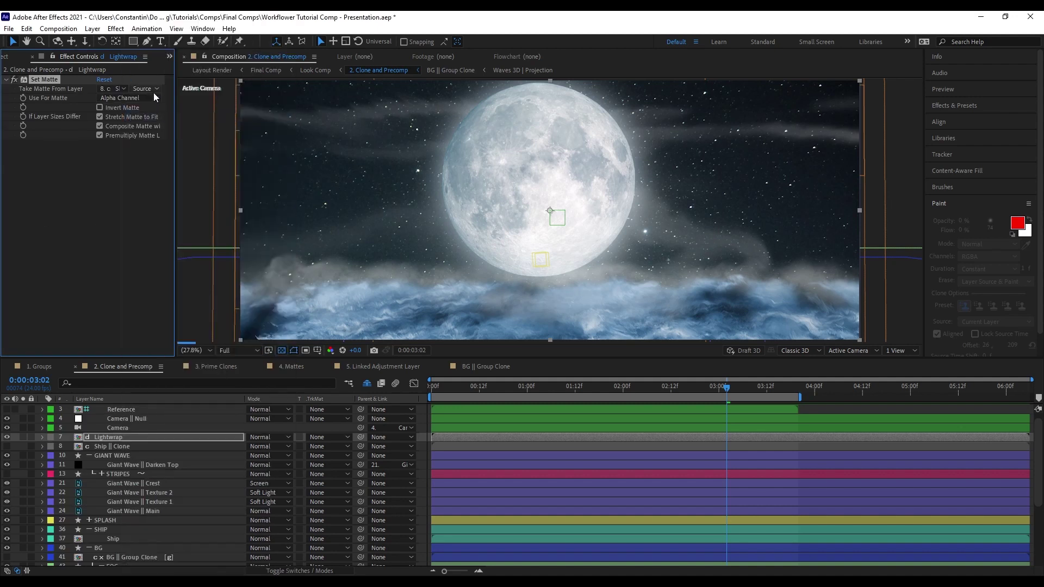
left_click(115, 108)
Add a Gaussian Blur effect with a blurriness of 150 to the Lightwrap layer
key("ctrl+space")
type("gaus")
key("Down")
key("Return")
left_click(103, 152)
type("150")
key("Return")
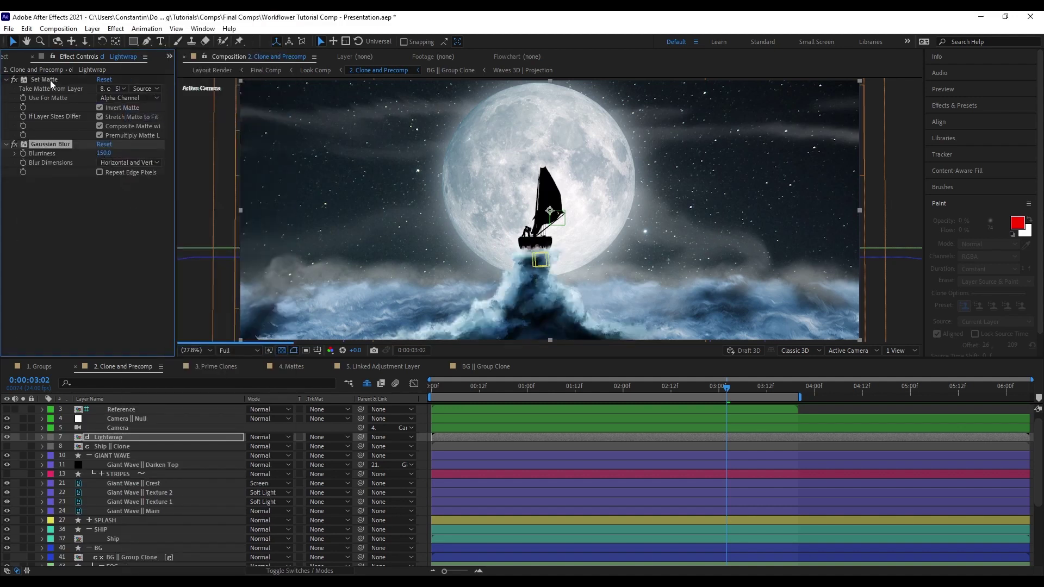
Duplicate the Set Matte effect, place the copy below the Gaussian Blur, and turn off its matte inversion
left_click(50, 79)
key("ctrl+d")
left_click_drag(51, 144, 71, 263)
left_click(99, 209)
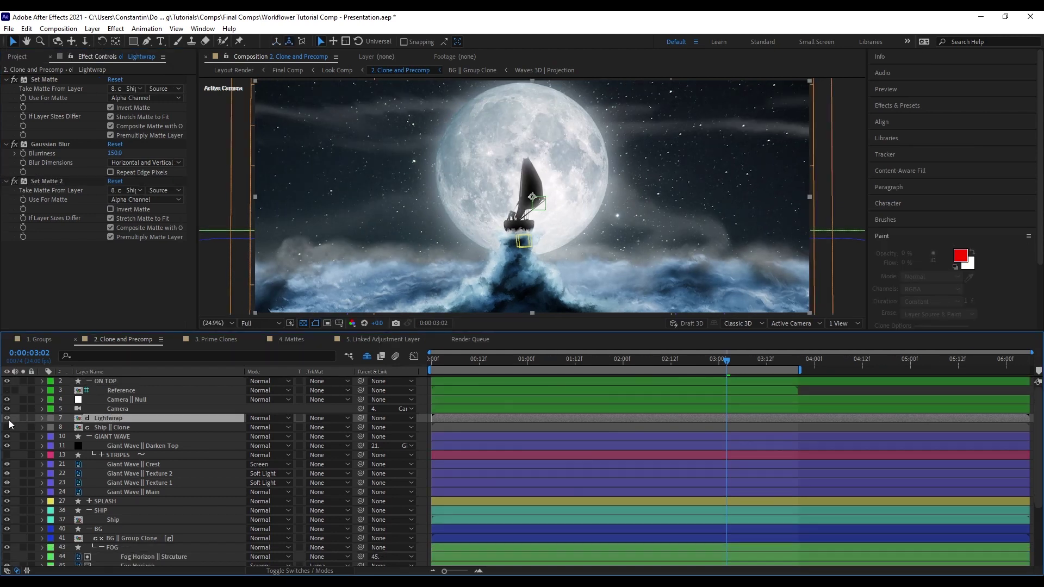
Try moving the Moon layer away from behind the ship to test the live lightwrap, and undo the move
left_click_drag(198, 433, 197, 357)
left_click_drag(198, 494, 198, 424)
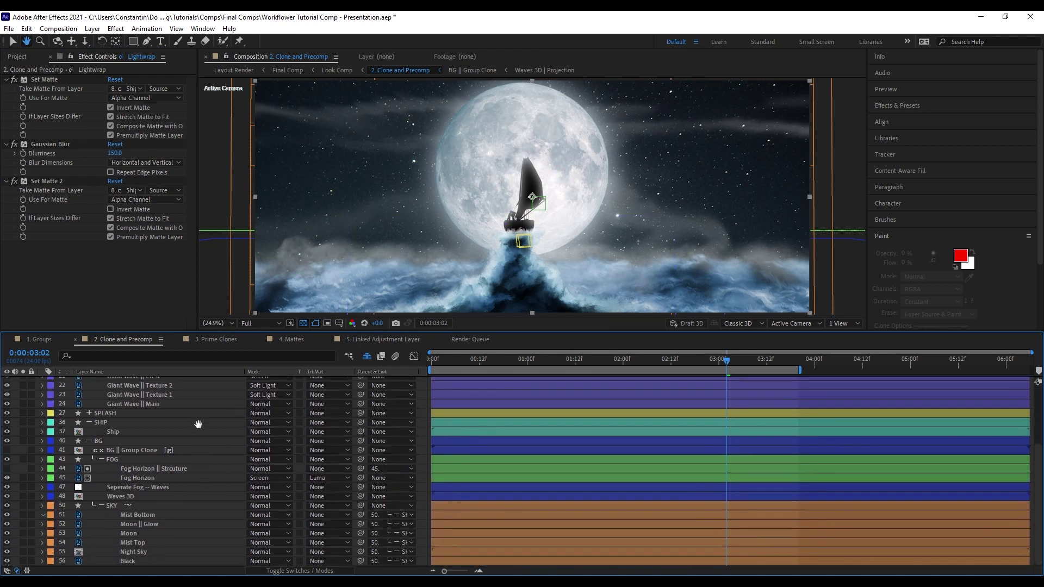
left_click(175, 534)
left_click_drag(516, 252, 698, 194)
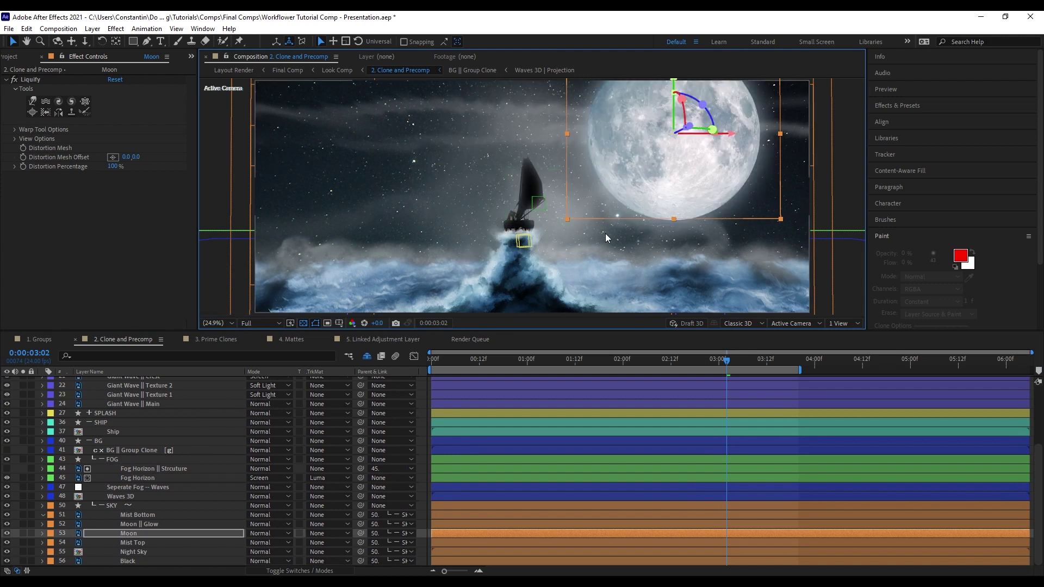
key("ctrl+z")
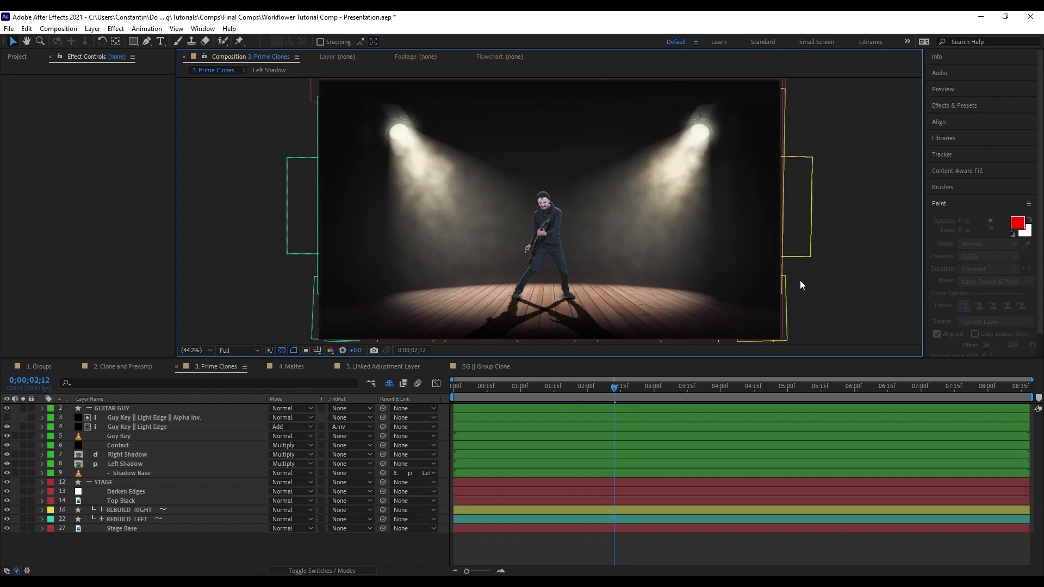
Examine the Left Shadow and Right Shadow layers cast by the guitar player on the stage floor
left_click_drag(7, 463, 6, 454)
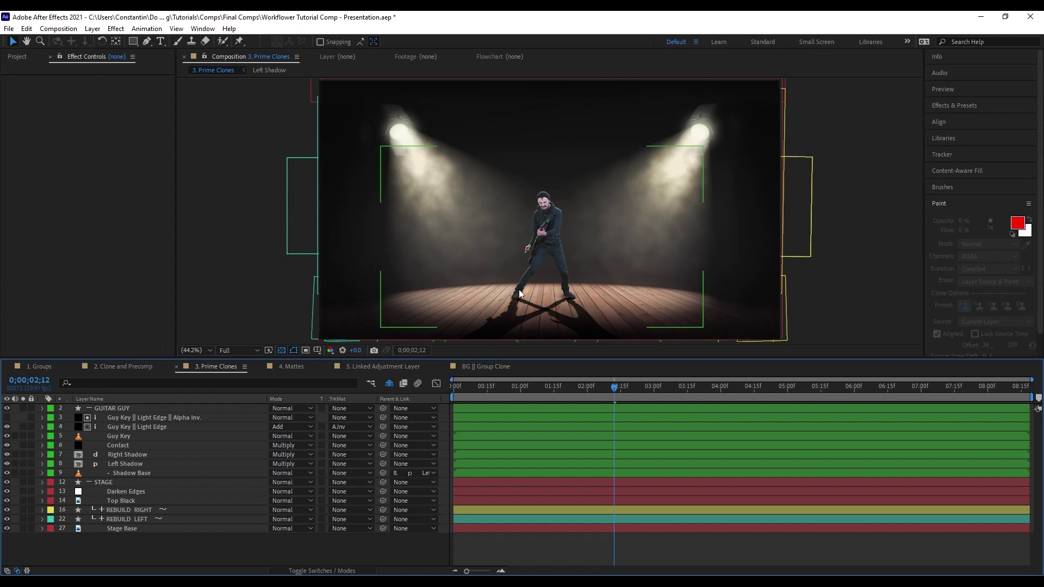
scroll(519, 289, "down", 3)
scroll(531, 268, "up", 2)
left_click_drag(534, 282, 534, 244)
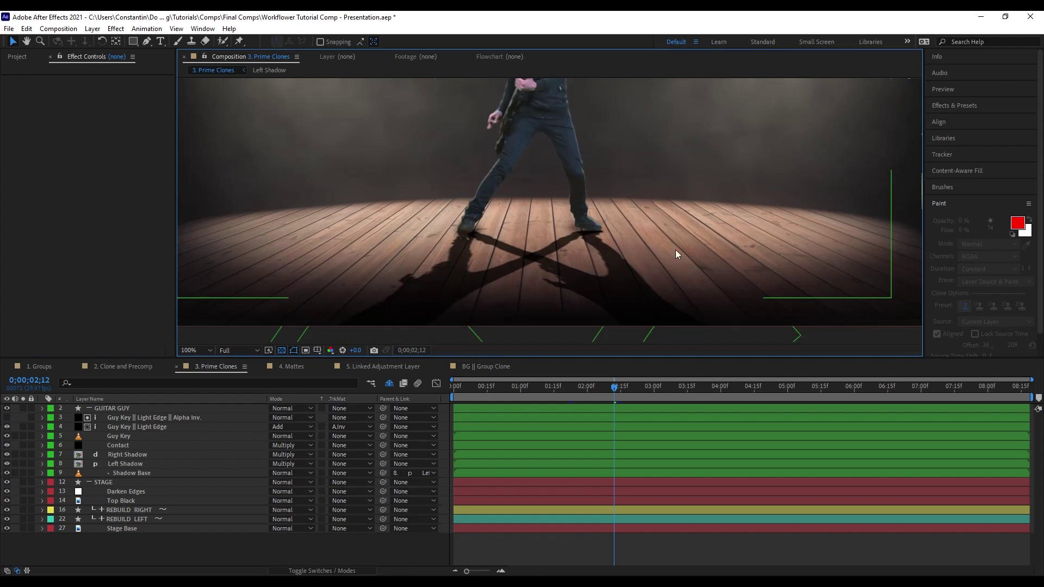
left_click(202, 463)
Preview the STAGE group on its own and create a group clone of it with Prime Clone disabled
left_click(203, 482)
scroll(577, 222, "down", 2)
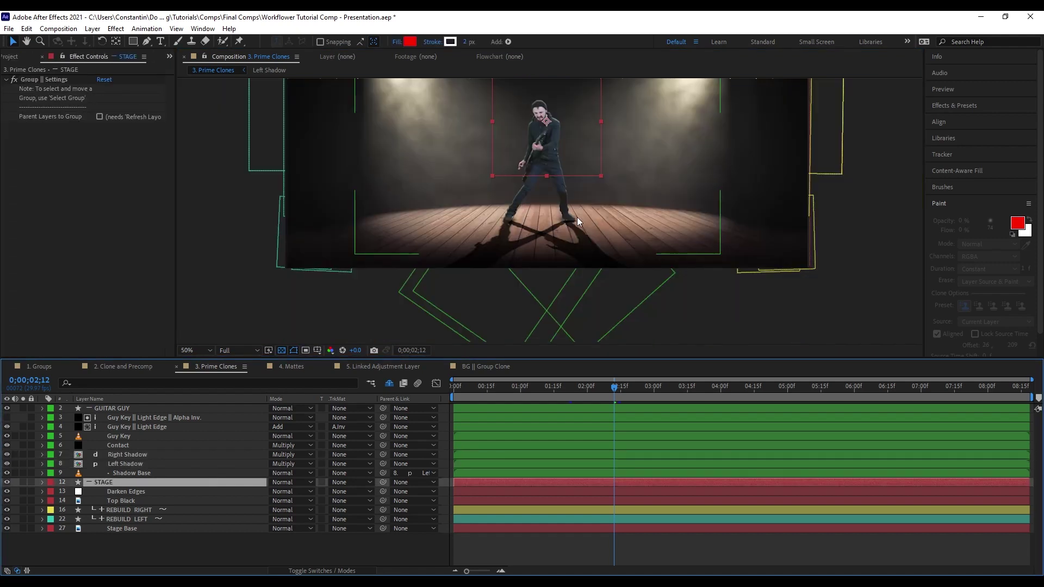
key("ctrl+alt+d")
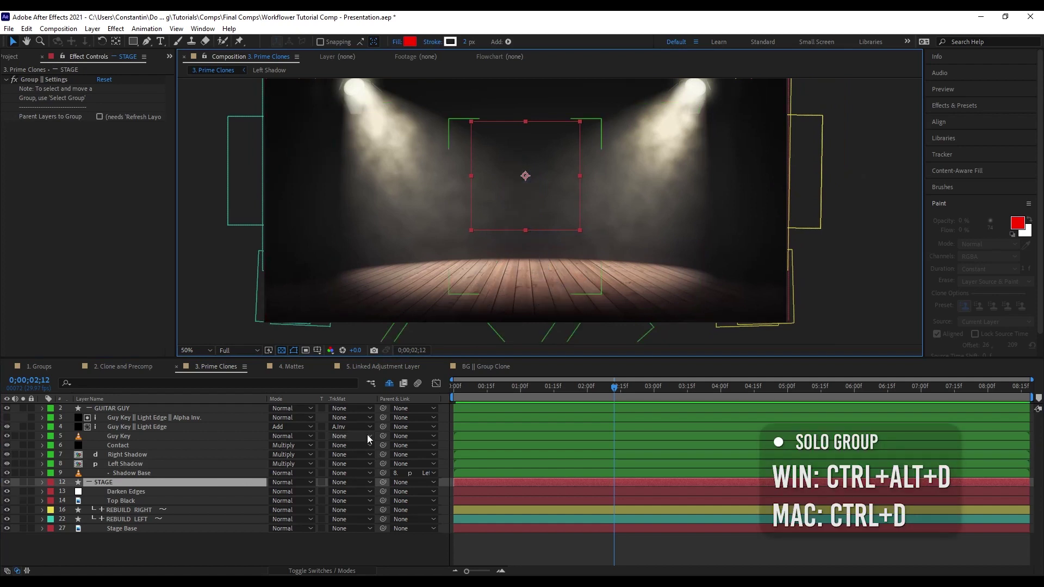
key("ctrl+alt+d")
key("ctrl+alt+shift+w")
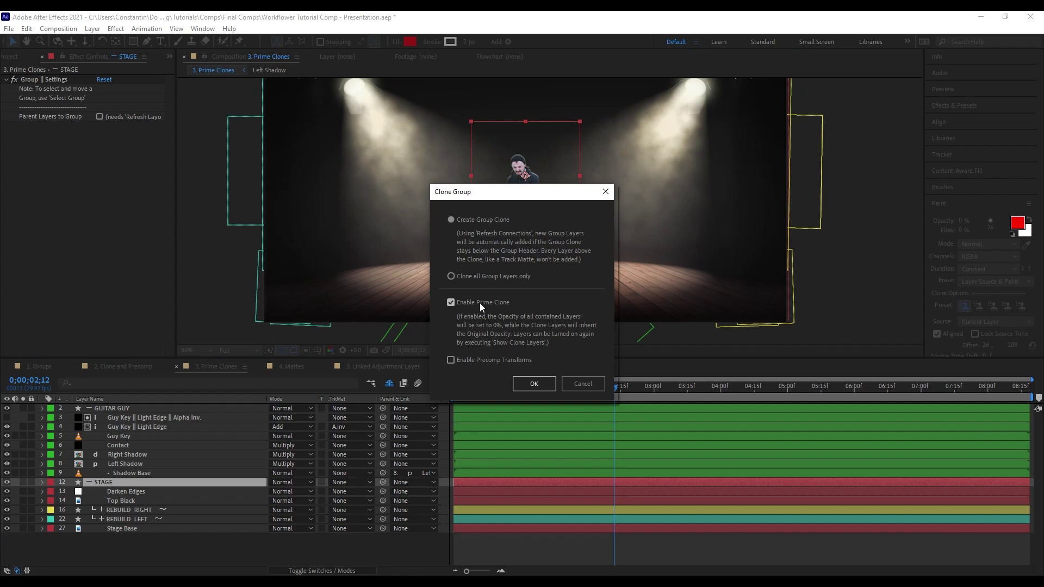
left_click(533, 384)
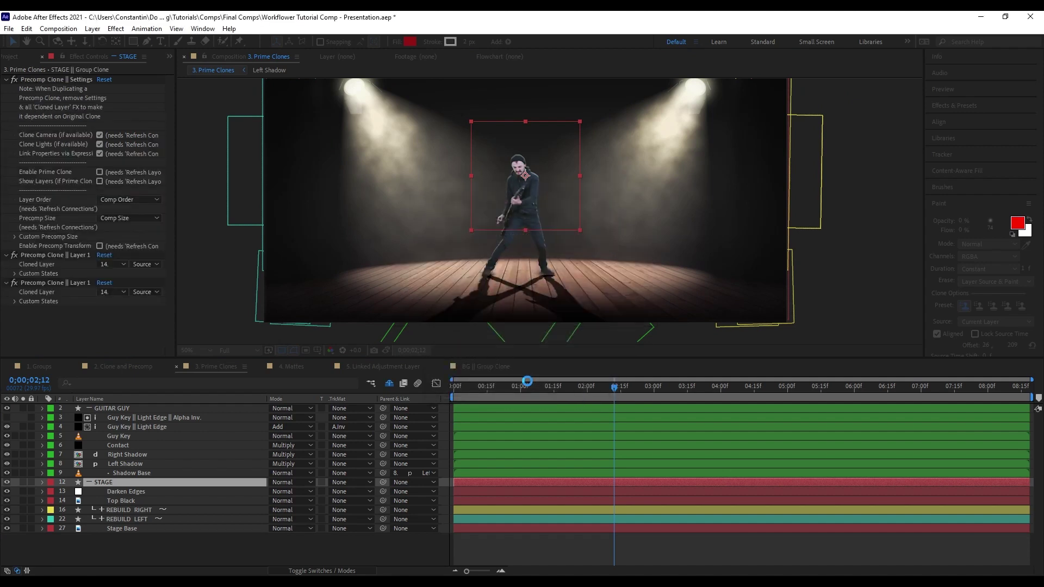
Solo the STAGE group clone and desaturate it with a Hue/Saturation effect
left_click(23, 491)
left_click(37, 332)
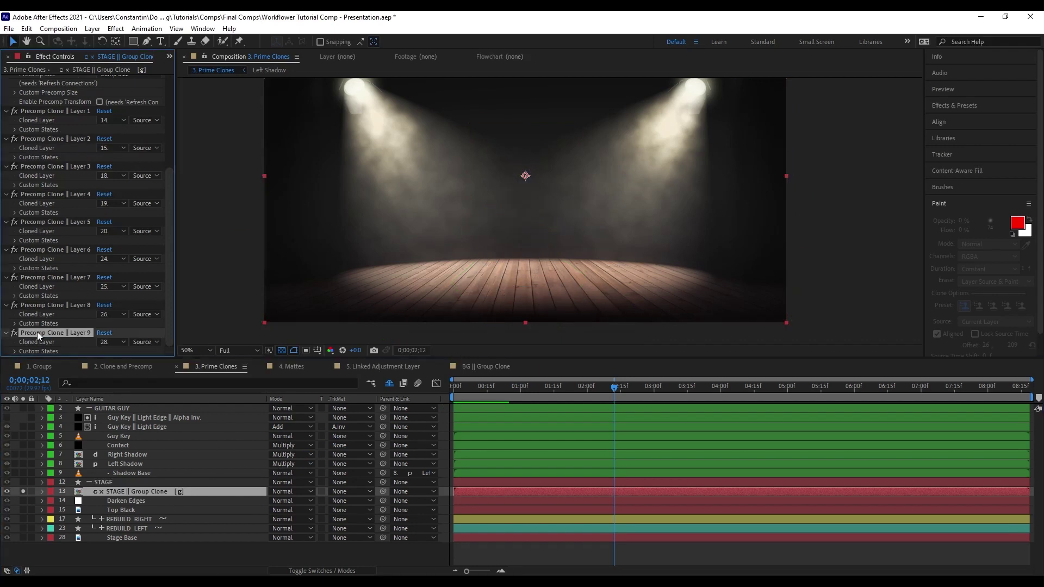
key("ctrl+shift+grave")
key("ctrl+space")
type("hue")
key("Return")
left_click_drag(91, 270, 34, 273)
Add a Curves effect to the STAGE group clone and shape a steep S-curve to increase the floor's contrast
scroll(527, 292, "up", 1)
left_click_drag(527, 291, 508, 192)
key("ctrl+space")
type("cur")
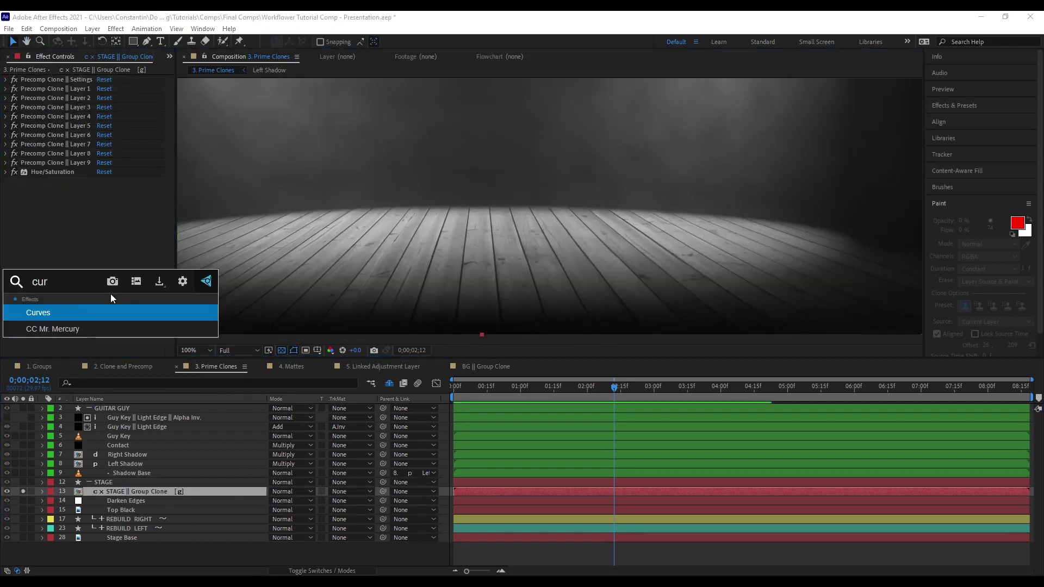
key("Return")
left_click_drag(90, 252, 64, 281)
left_click_drag(95, 213, 109, 197)
left_click_drag(92, 233, 87, 244)
left_click_drag(64, 280, 62, 285)
left_click_drag(86, 243, 89, 246)
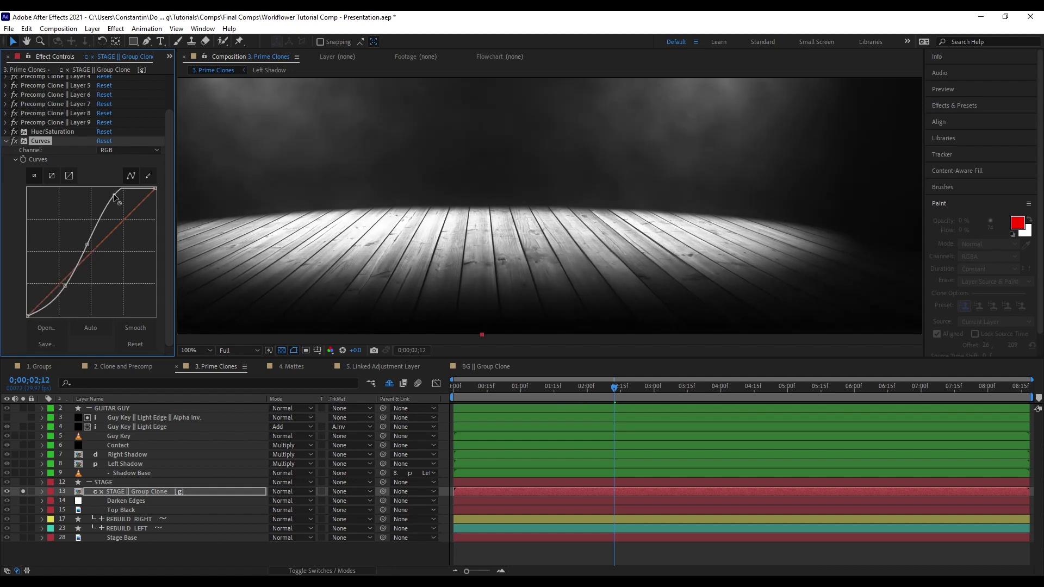
Add a Gaussian Blur of 2 with Repeat Edge Pixels enabled to the STAGE group clone, and hide the clone
key("ctrl+shift+grave")
key("ctrl+space")
type("gau")
key("Return")
left_click(100, 200)
type("2")
left_click(132, 304)
left_click(99, 218)
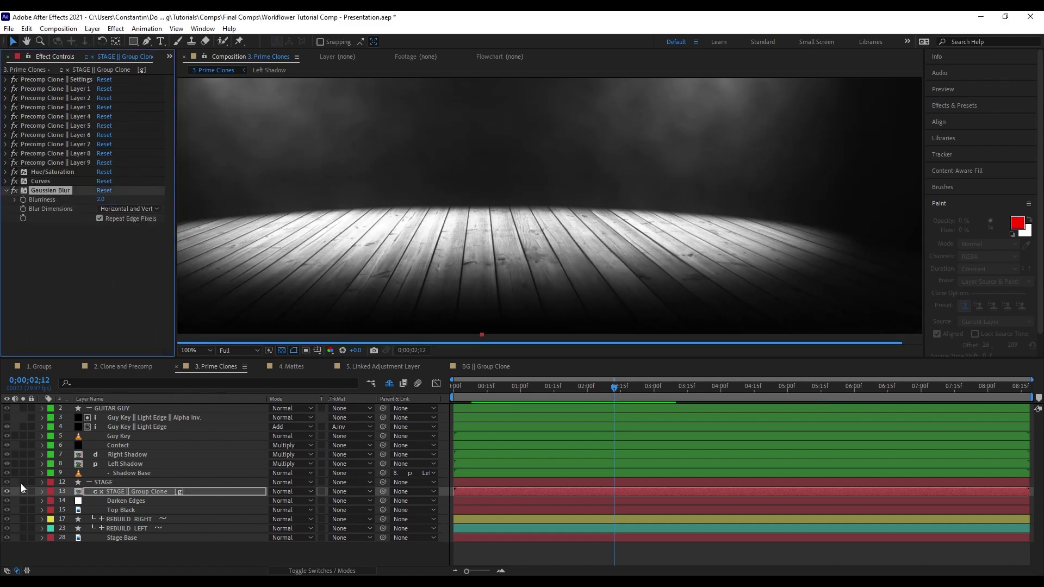
left_click(7, 491)
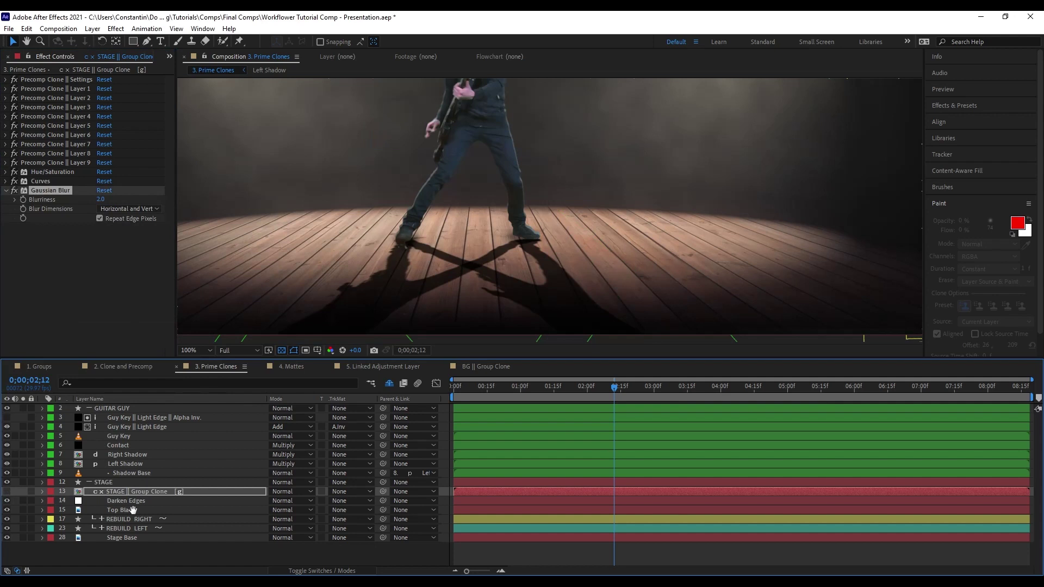
Clone the Left Shadow and Right Shadow layers into a Prime Clone precomp named Shadows All, and set its blending mode to Multiply
left_click(159, 465)
left_click(165, 454, "shift")
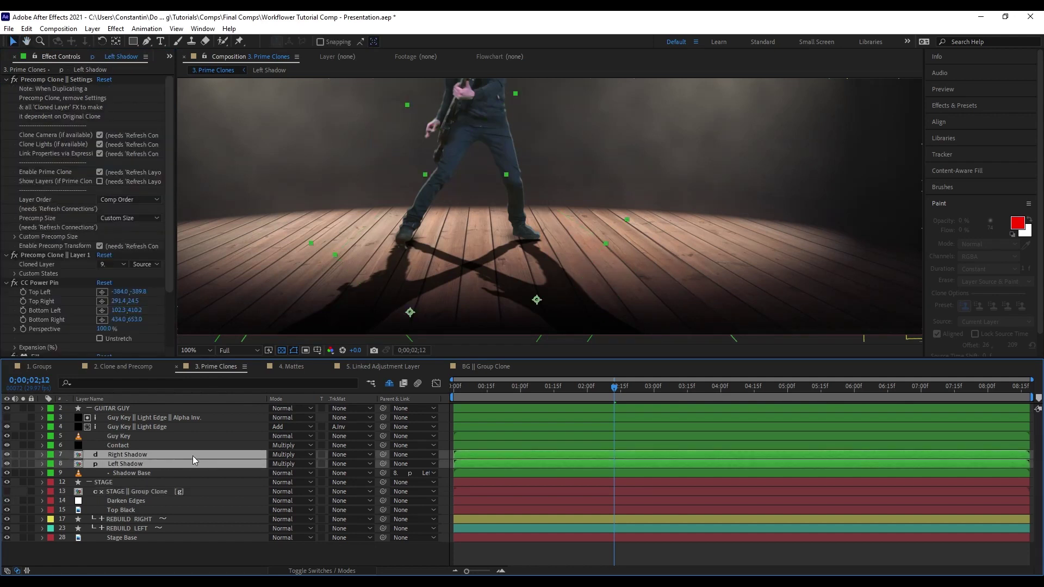
key("ctrl+alt+shift+w")
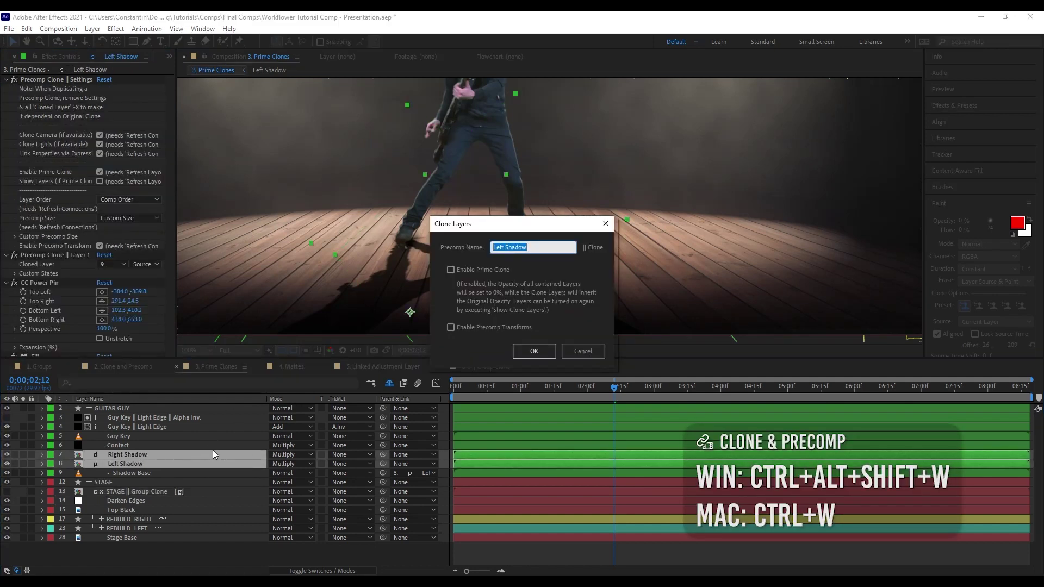
type("Shadows All")
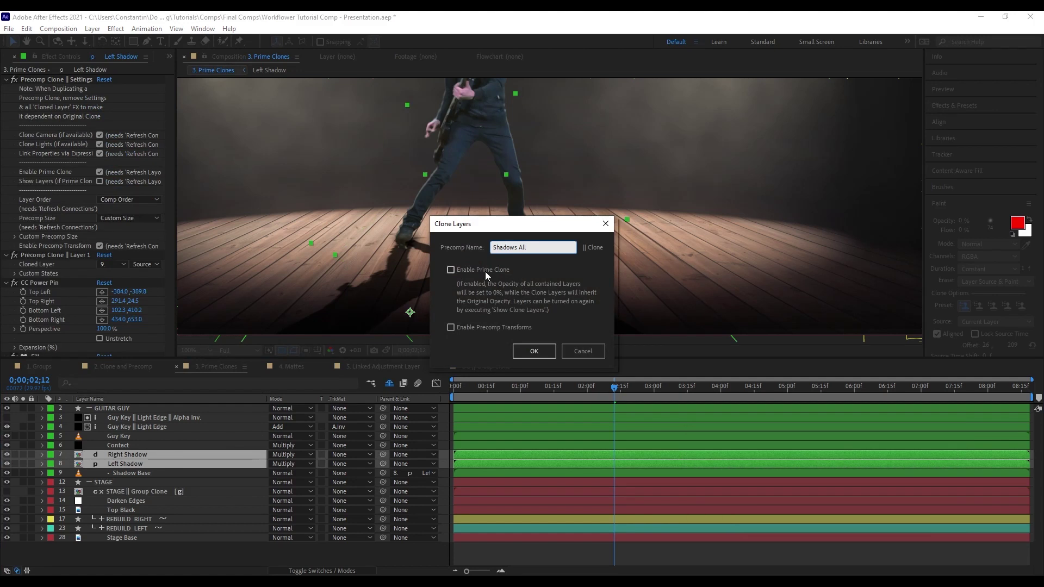
left_click(484, 271)
left_click(533, 350)
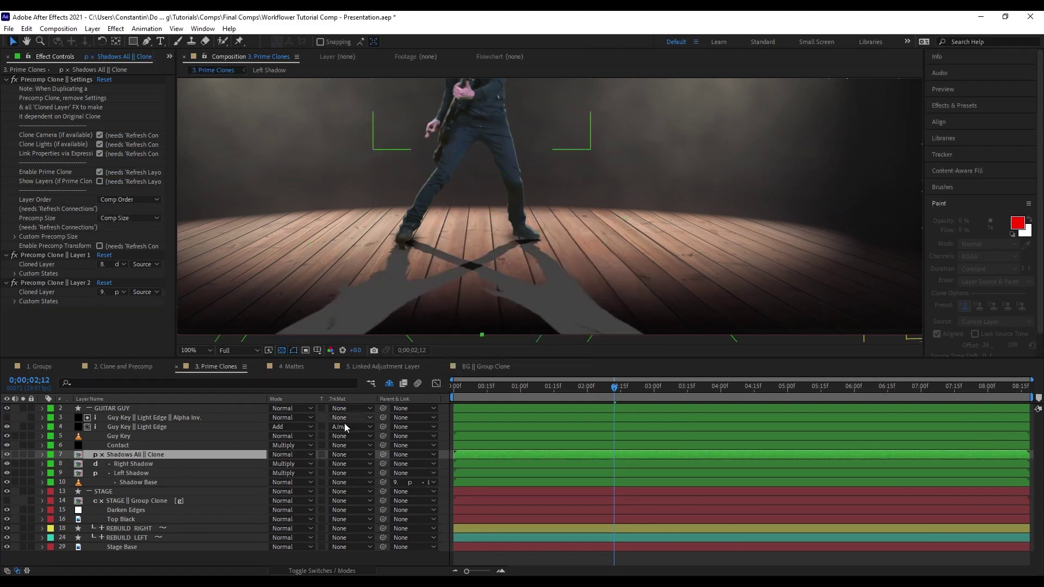
left_click(292, 455)
left_click(326, 152)
Inspect the effects of the Right Shadow, Left Shadow and Shadow Base layers nested under the Shadows All clone
left_click(112, 465)
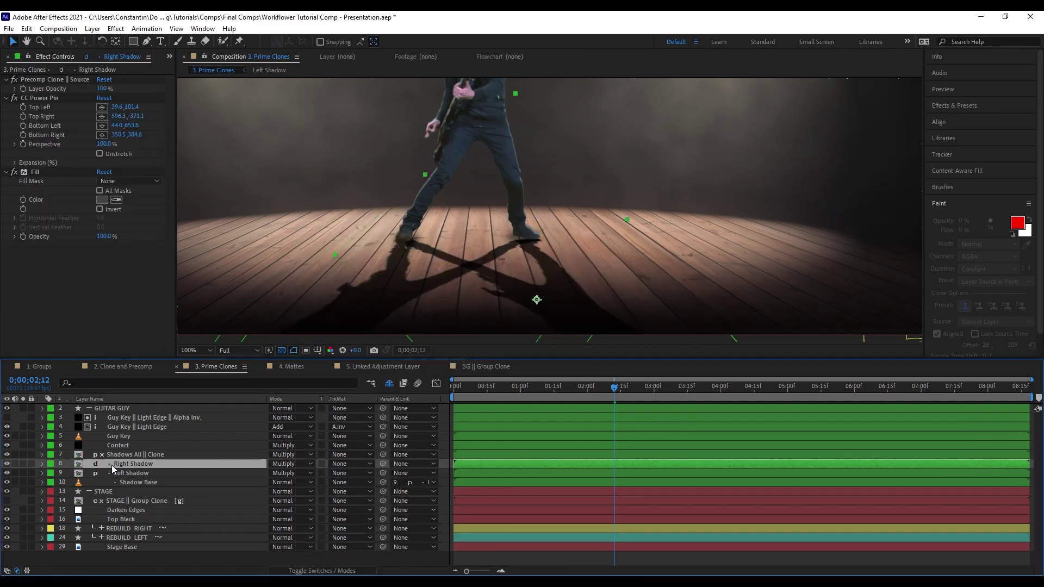
left_click(110, 474)
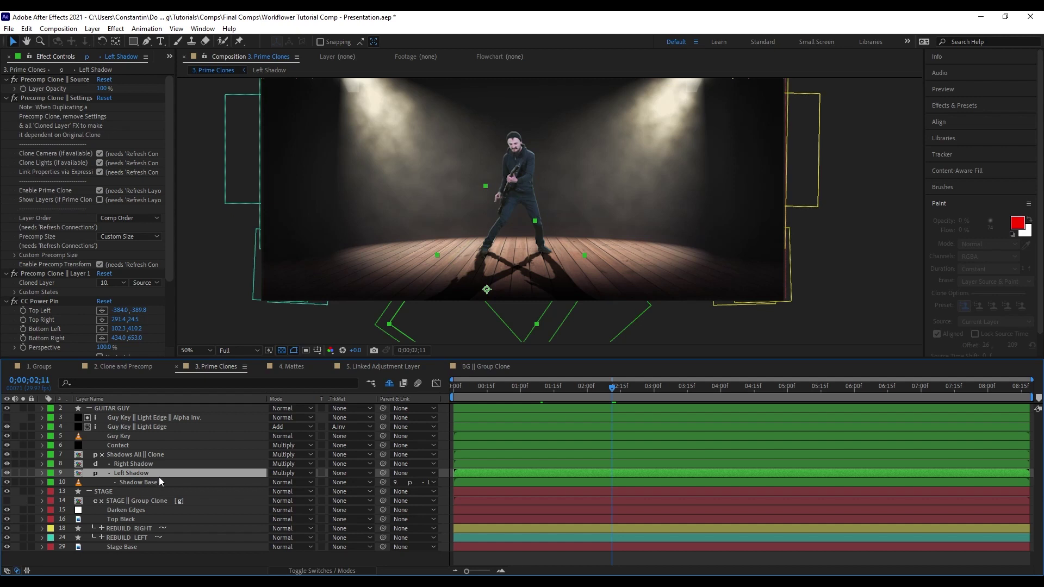
left_click(163, 482)
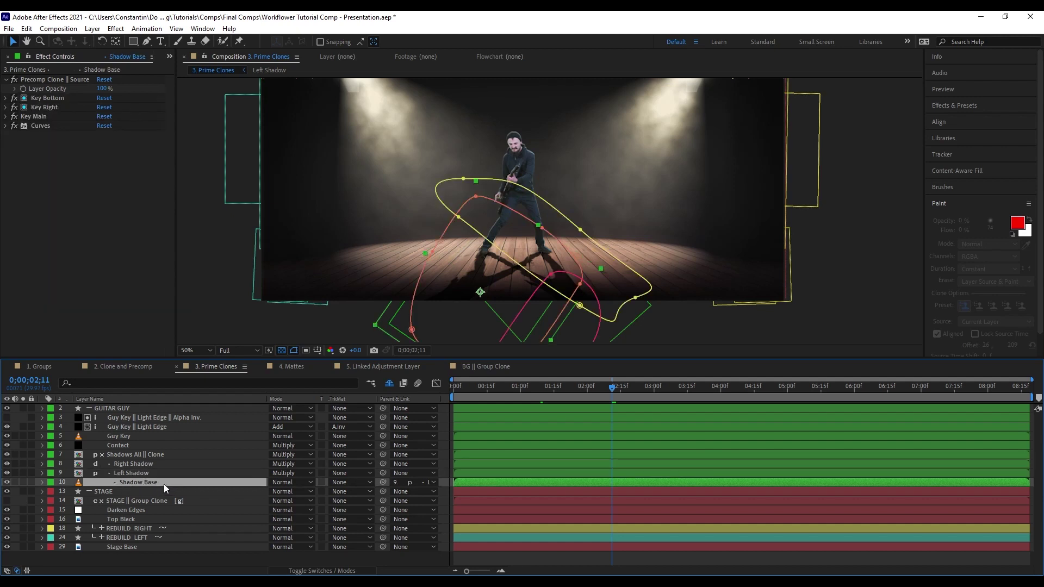
left_click(93, 472)
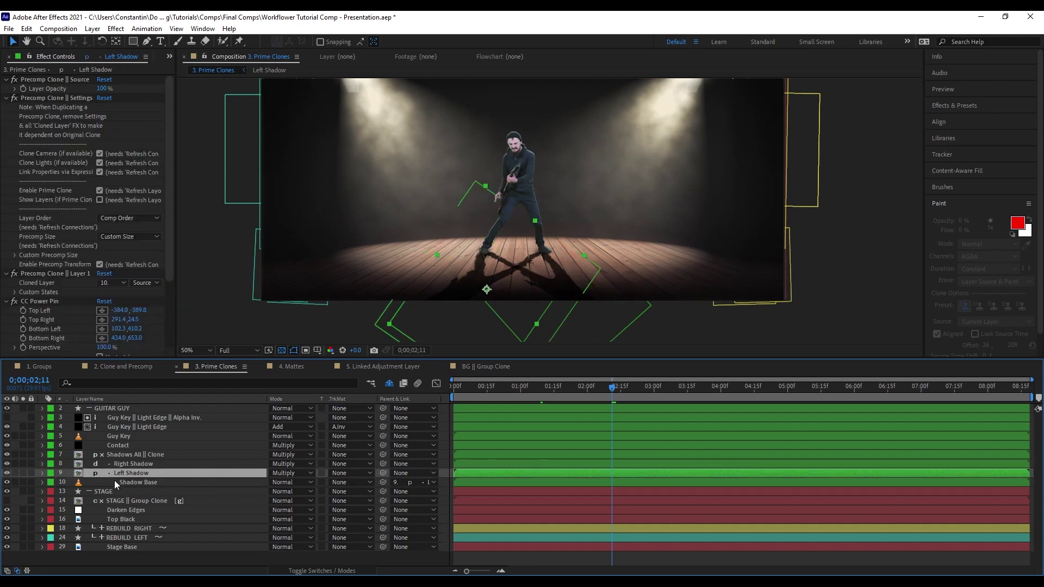
key("period")
key("Page_Down")
Reveal and compare the opacity of the Shadows All clone, Right Shadow and Left Shadow layers
left_click(140, 455, "shift")
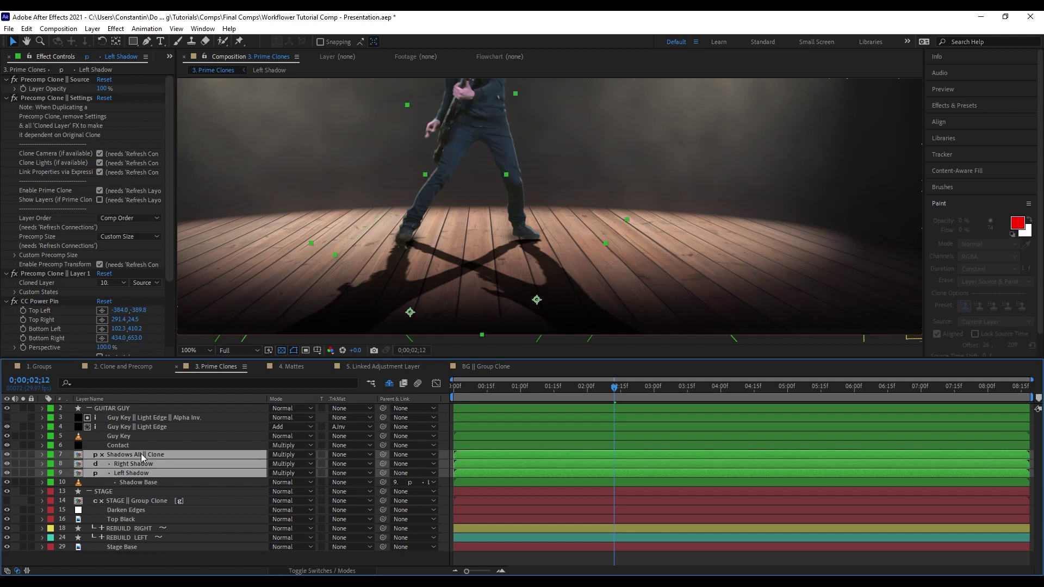
key("t")
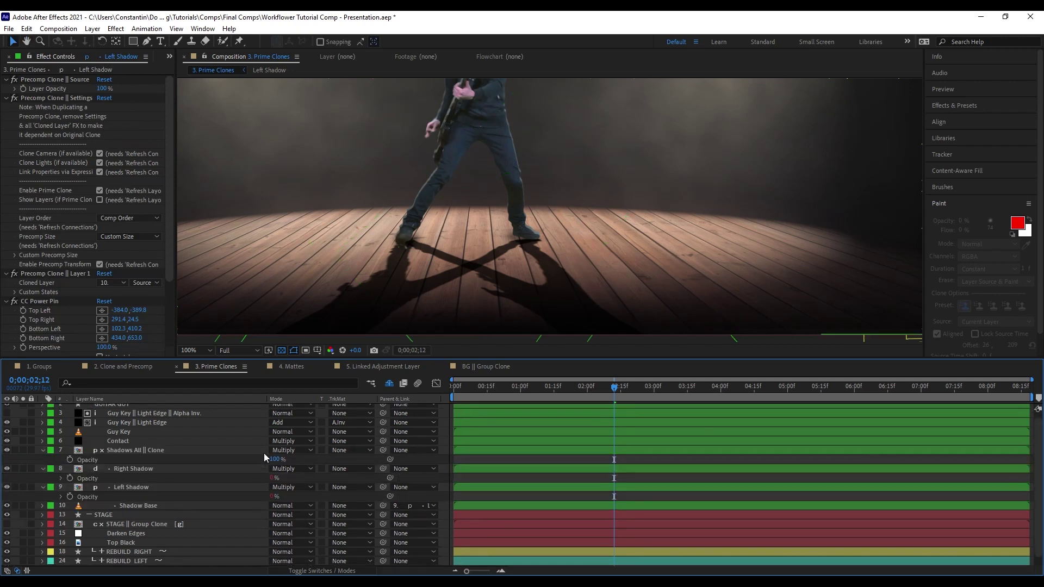
left_click(165, 450)
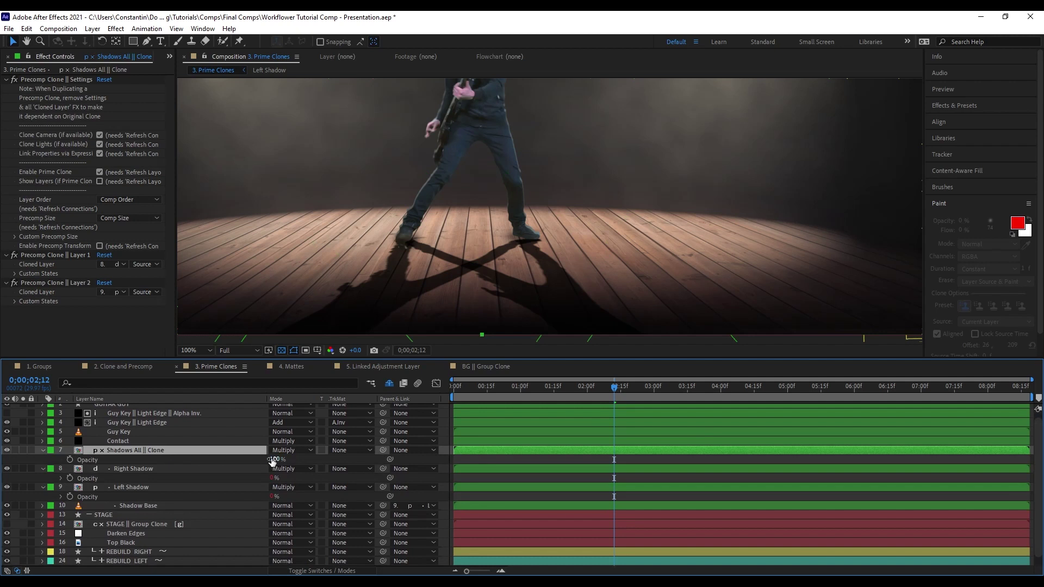
left_click(225, 471)
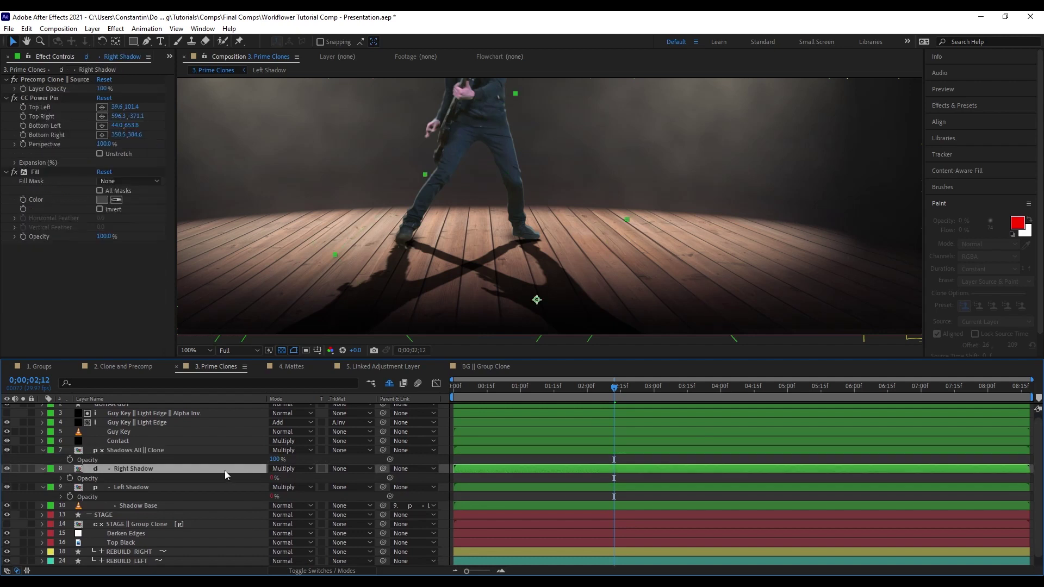
left_click(190, 488, "ctrl")
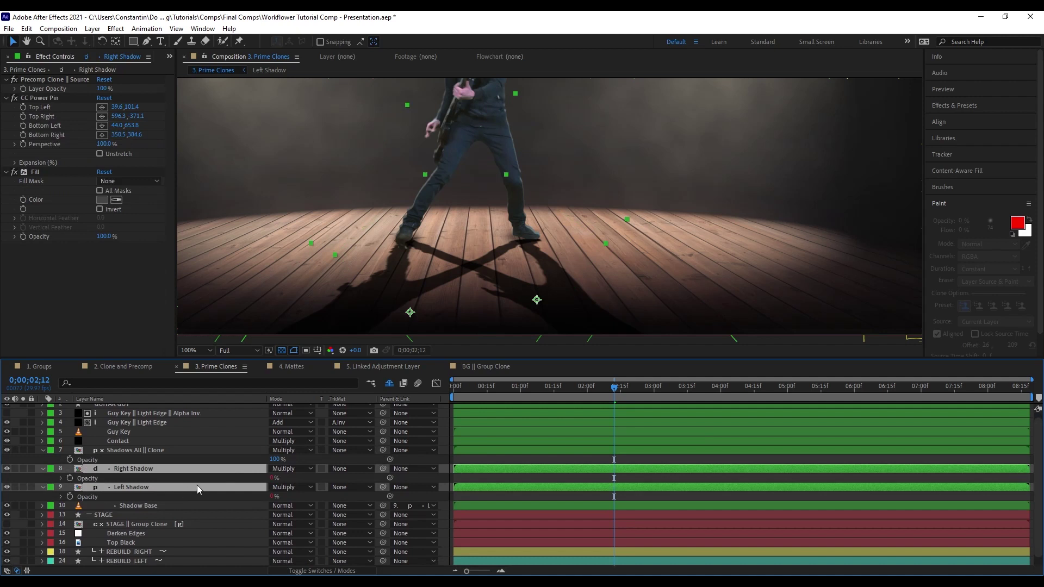
left_click(196, 486, "ctrl")
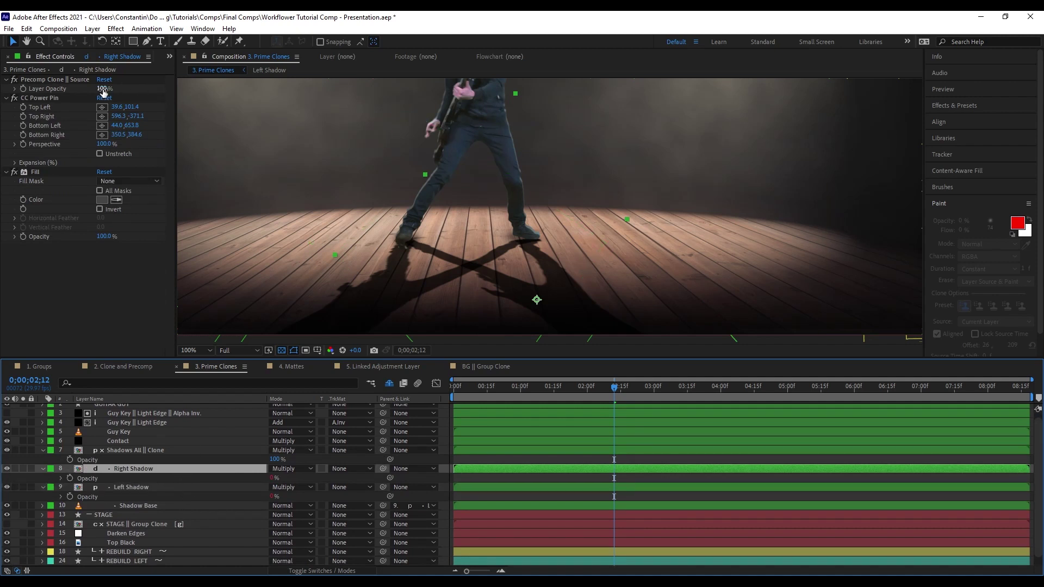
Try adjusting the Layer Opacity in the Right Shadow layer's Precomp Clone || Source effect
left_click(87, 81)
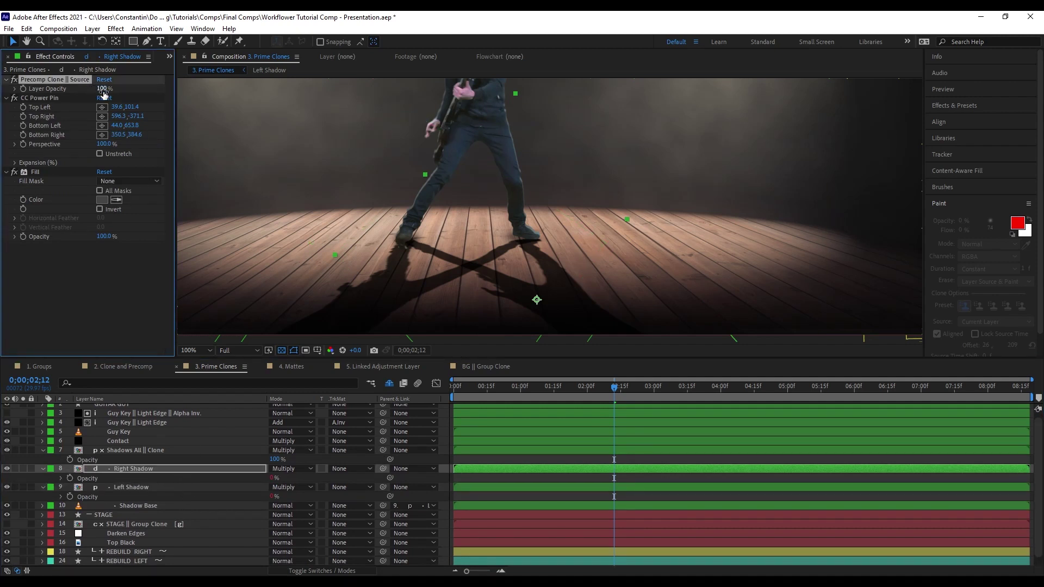
left_click_drag(104, 89, 298, 96)
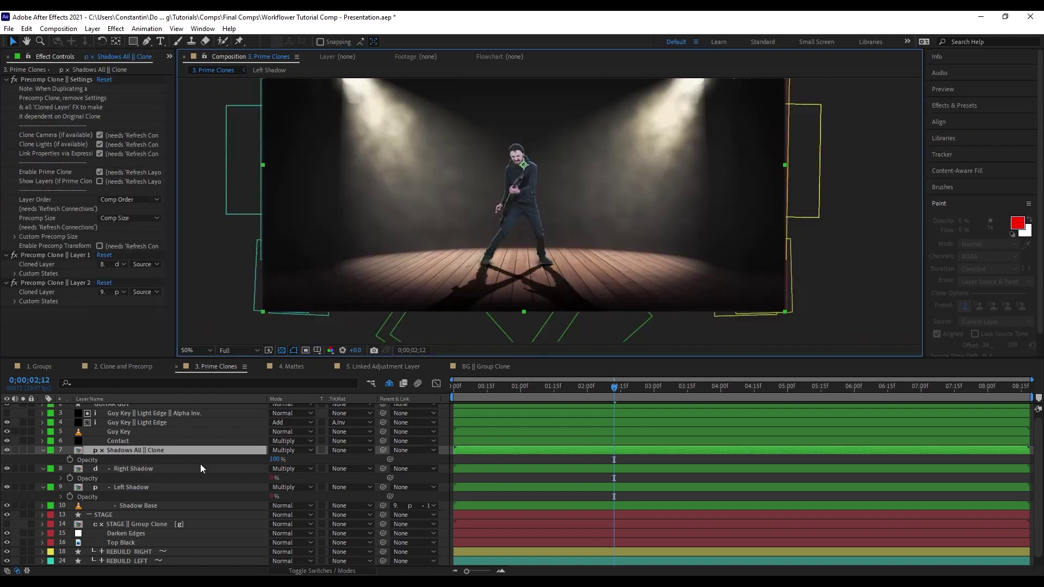
Add a Displacement Map driven by the STAGE group clone's luminance with effects included, plus a Gaussian Blur of 2, to the Shadows All clone
key("ctrl+space")
type("dis")
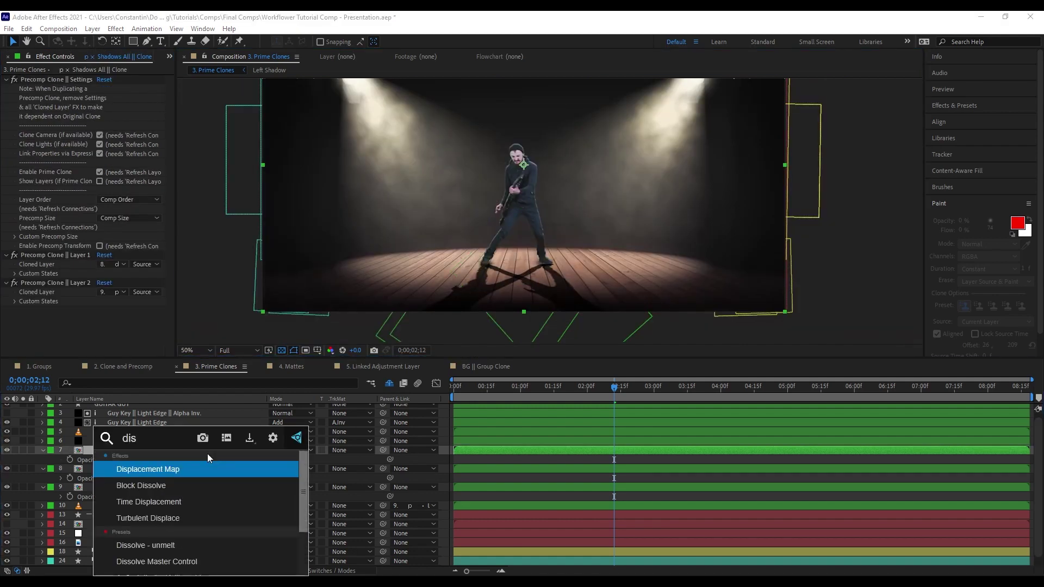
key("Return")
left_click(115, 287)
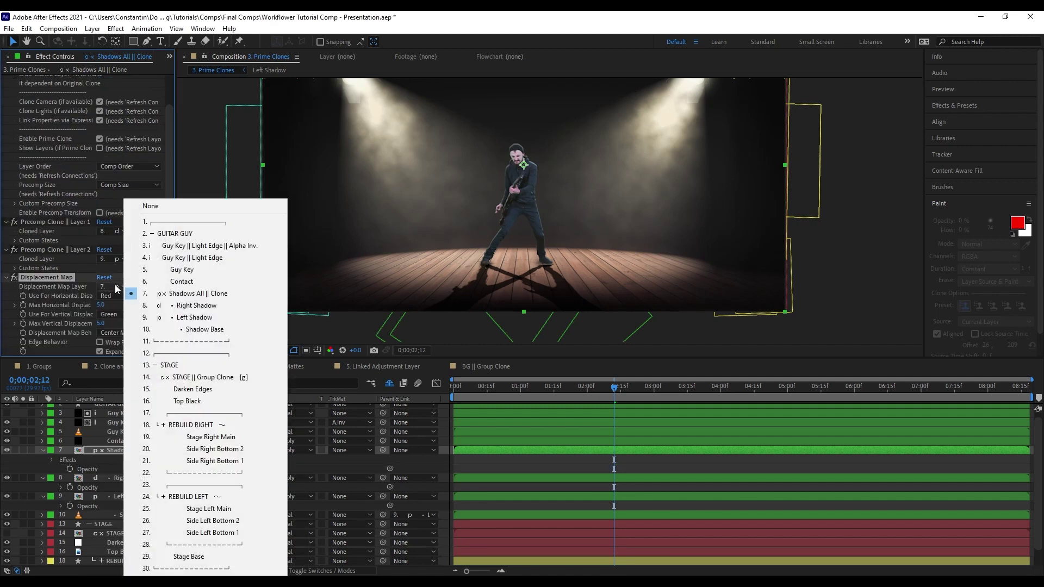
left_click(216, 377)
left_click(143, 287)
left_click(152, 312)
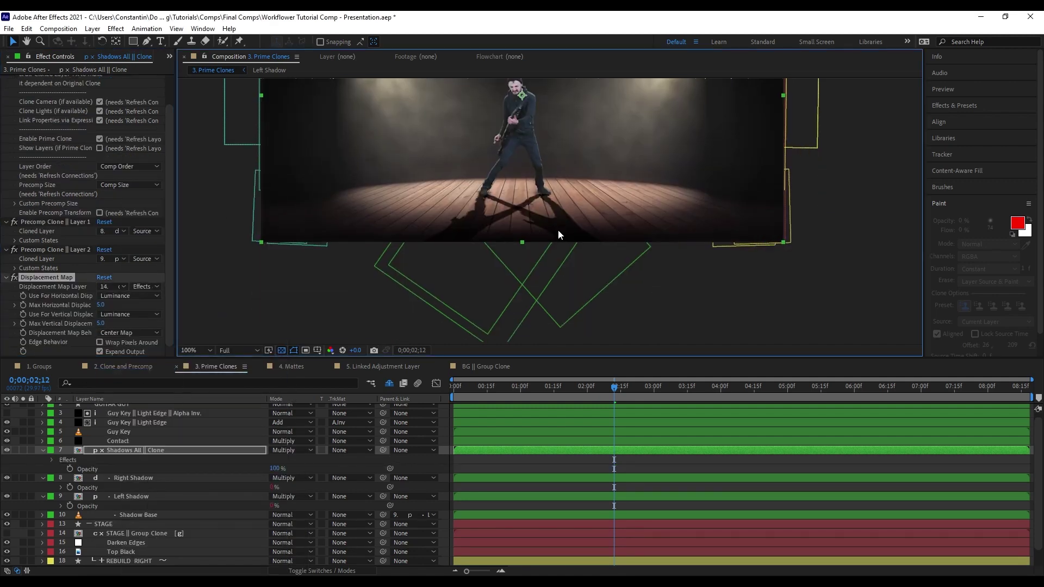
left_click_drag(108, 324, 113, 323)
key("ctrl+space")
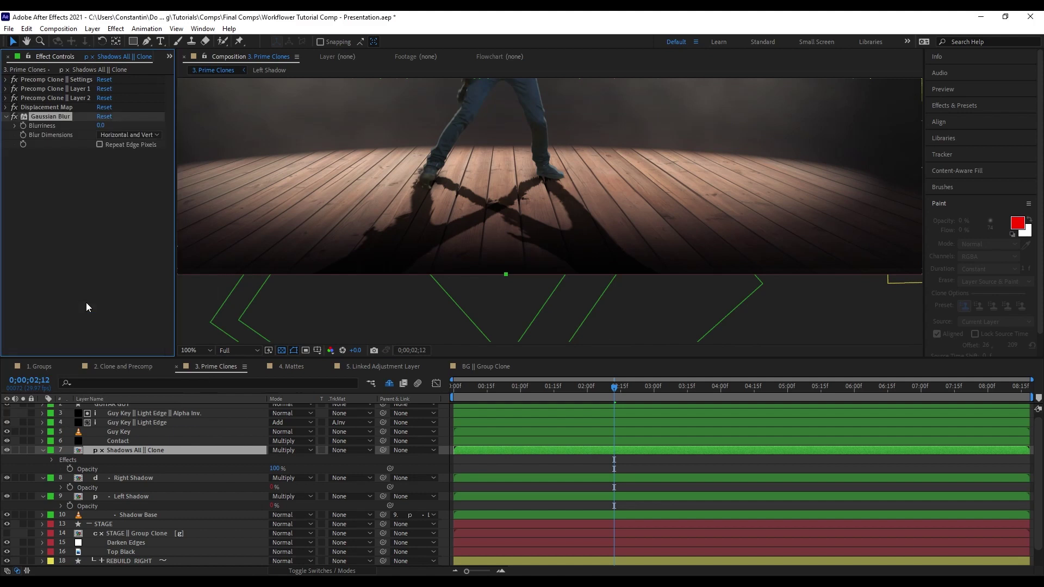
left_click(119, 194)
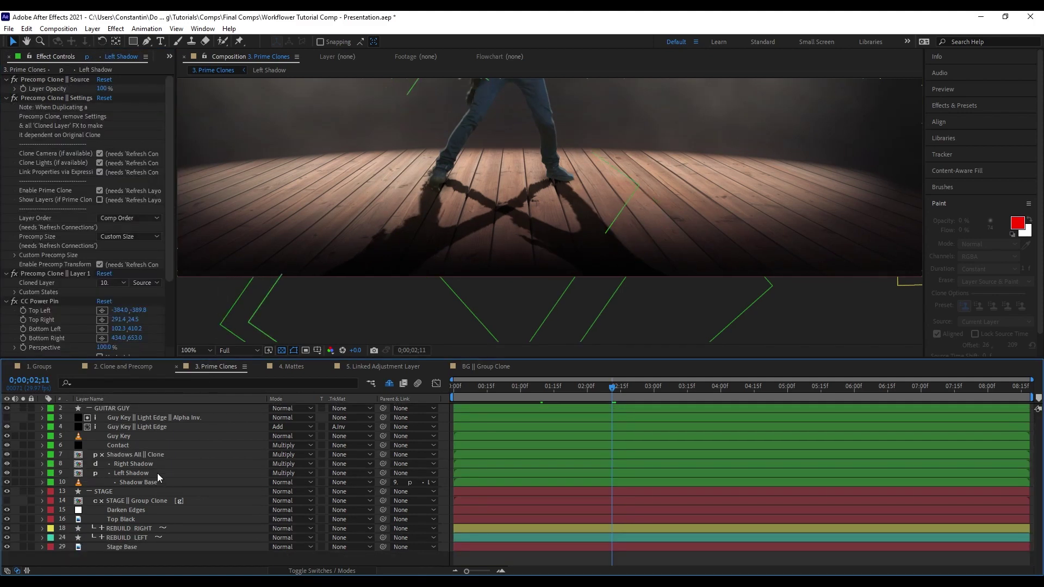
Nudge the Left Shadow layer slightly downward and sideways on the stage floor
left_click(158, 473)
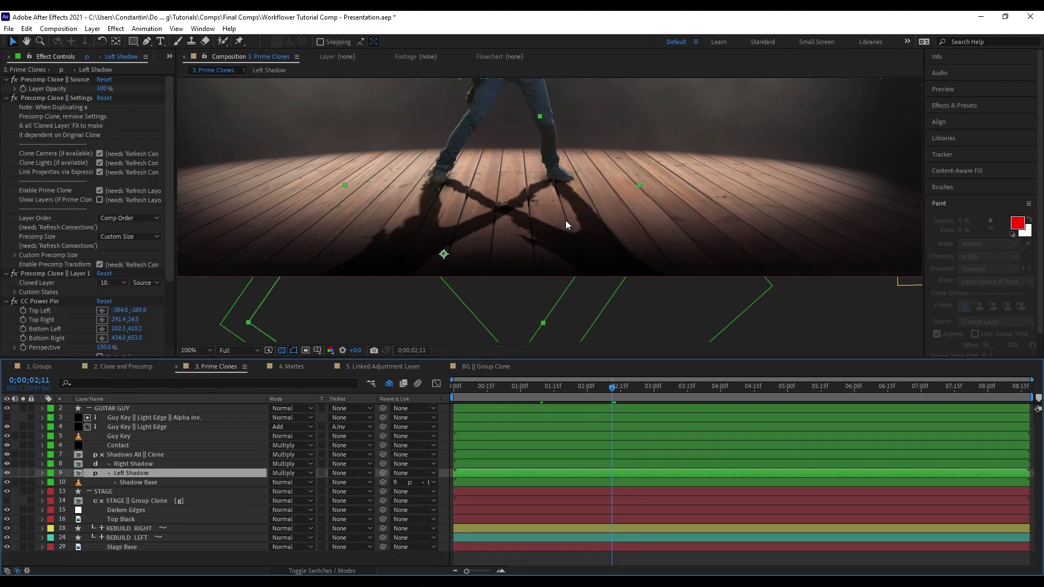
key("shift+Down")
key("shift+Down")
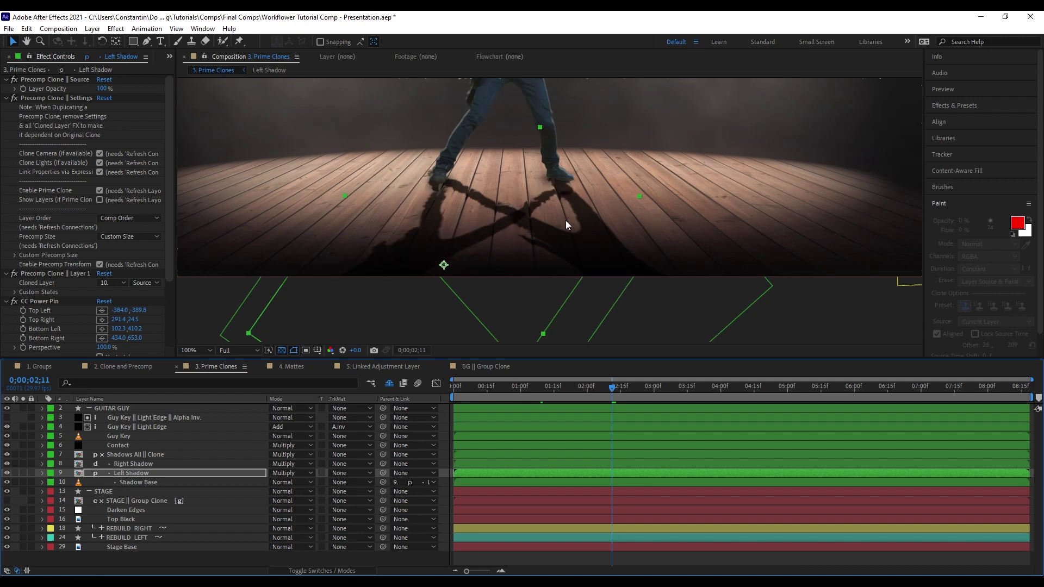
key("shift+Up")
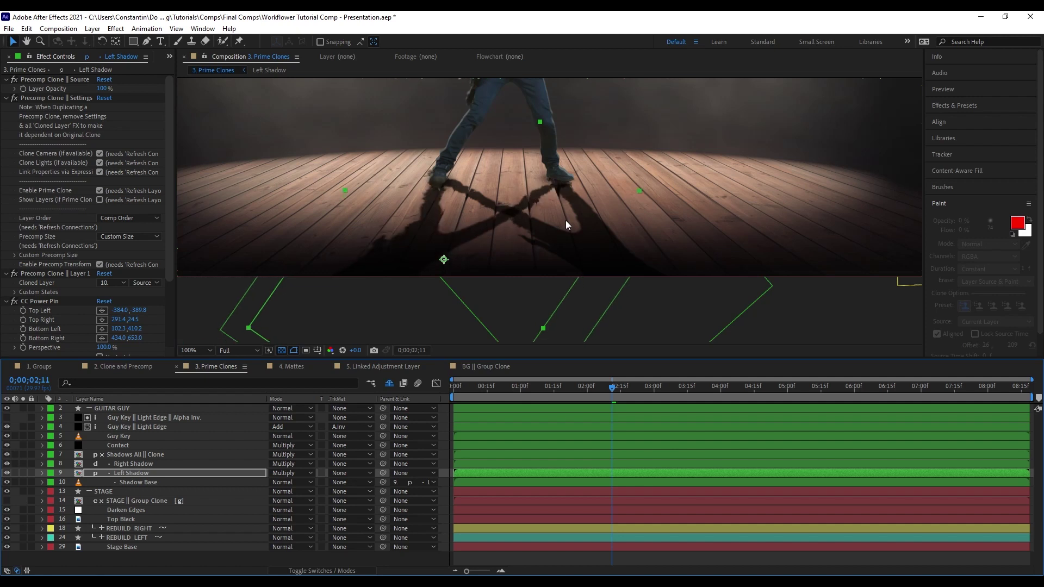
key("shift+Left")
Clone and precompose the Shadows All clone together with its dependent STAGE group clone, and change the resulting layer's blending mode
key("comma")
key("comma")
left_click(190, 453)
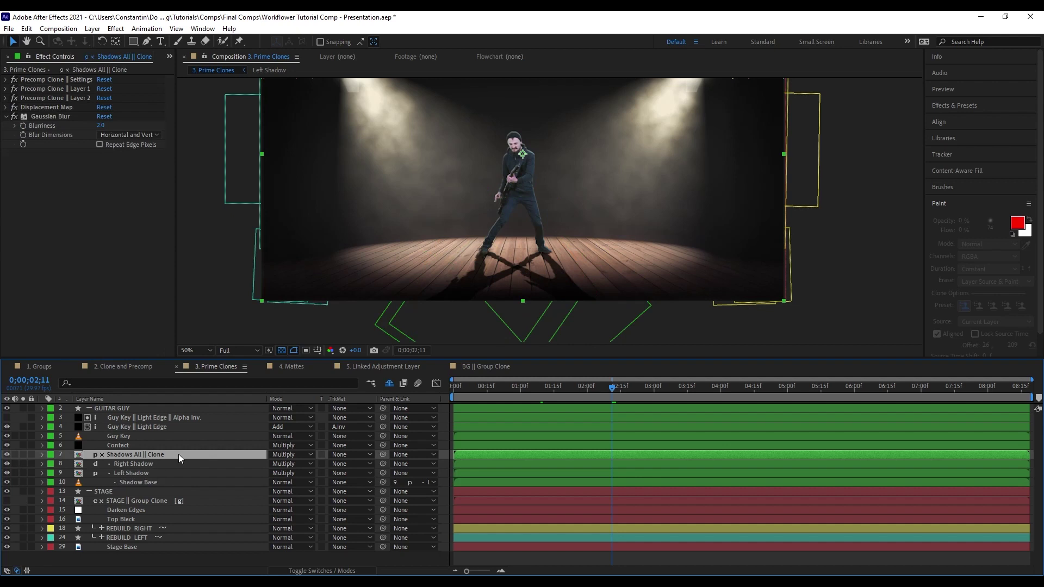
key("ctrl+alt+shift+w")
left_click(549, 341)
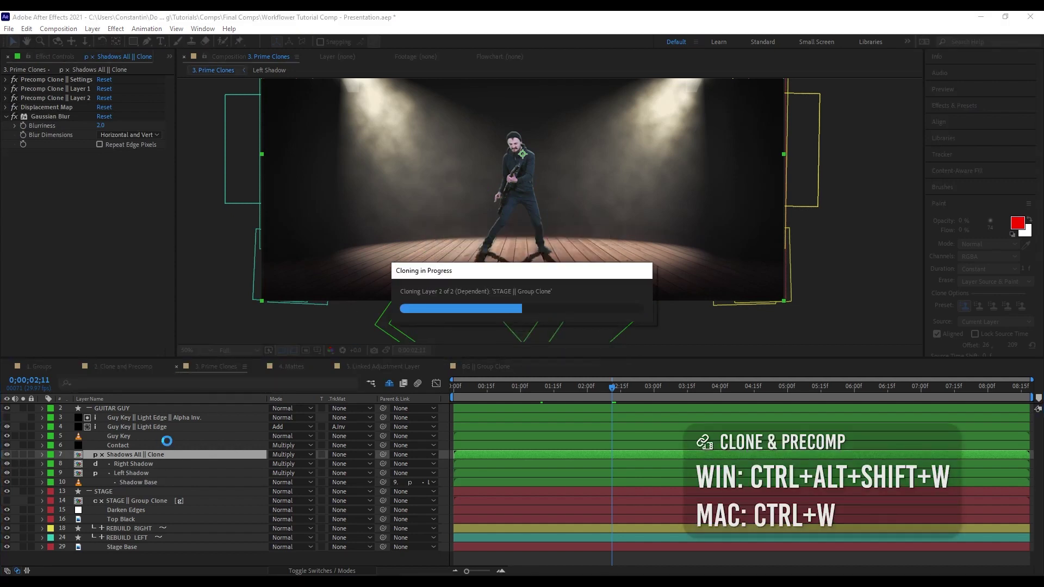
left_click(288, 454)
left_click(326, 151)
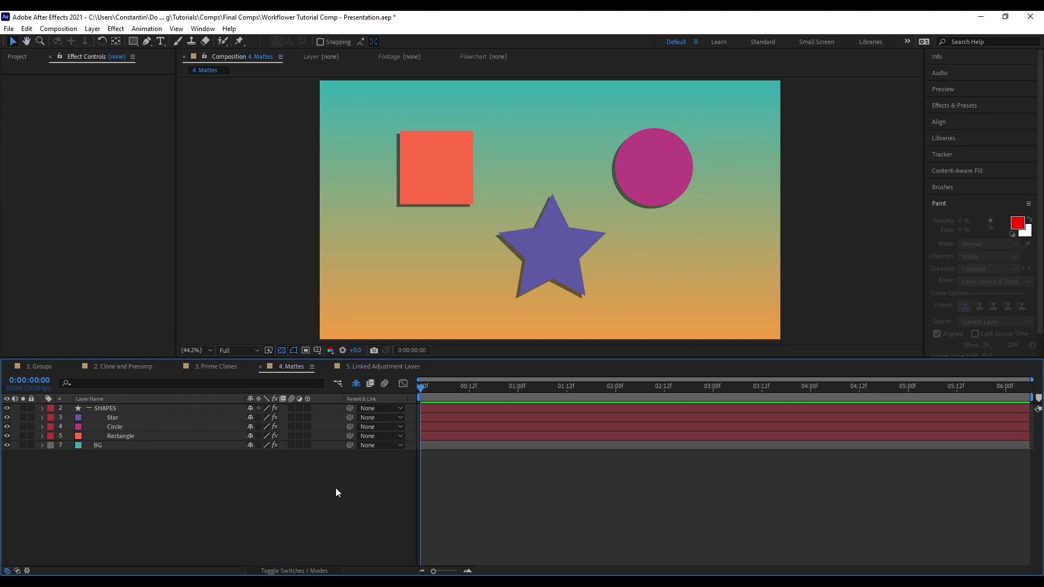
Create an alpha matte for the Rectangle layer and draw a closed curved mask that cuts off the rectangle's upper-left corner
left_click(212, 436)
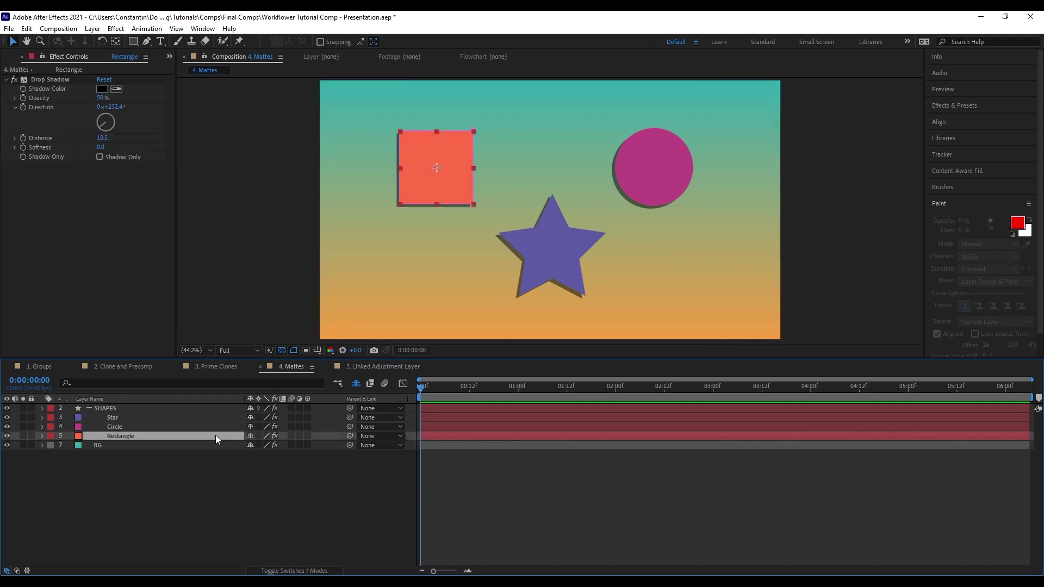
key("ctrl+alt+z")
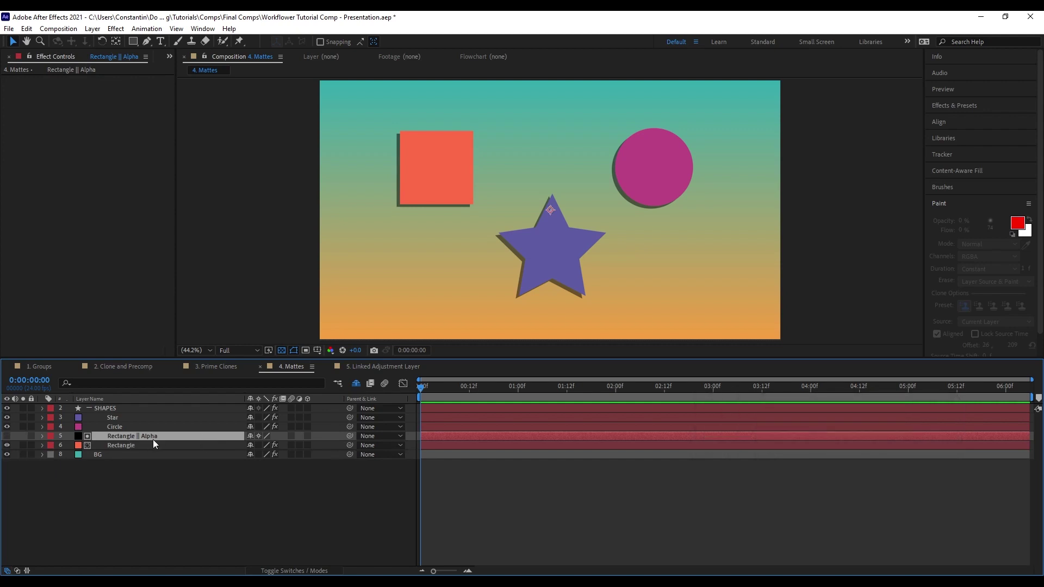
key("g")
left_click_drag(452, 139, 400, 179)
left_click_drag(383, 242, 483, 276)
left_click_drag(561, 229, 559, 198)
left_click_drag(545, 162, 526, 149)
left_click(452, 139)
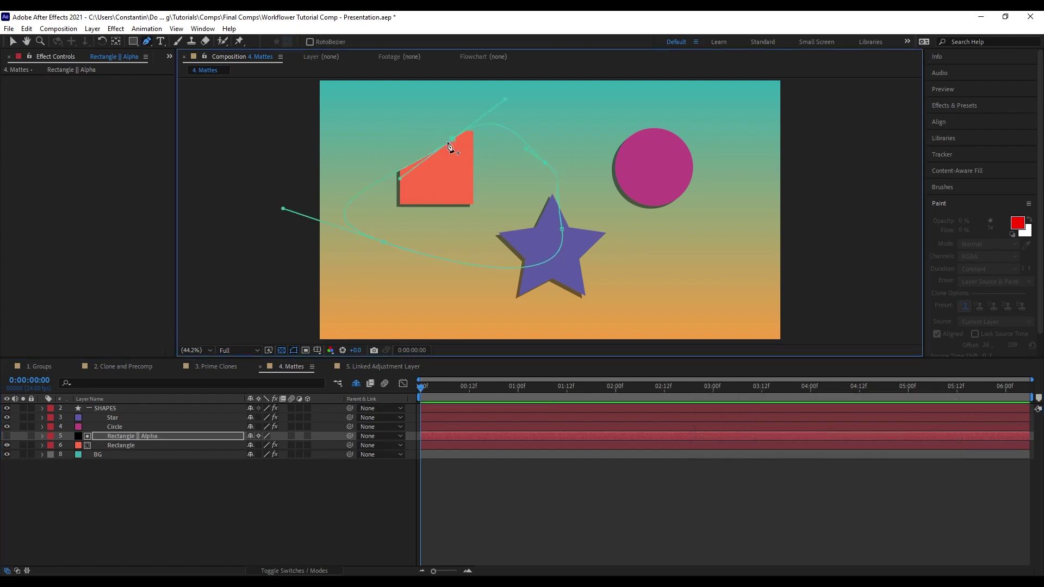
left_click_drag(453, 138, 459, 153)
Create a group matte for the SHAPES group and draw a closed curved mask crossing the rectangle, star and circle
left_click(207, 411)
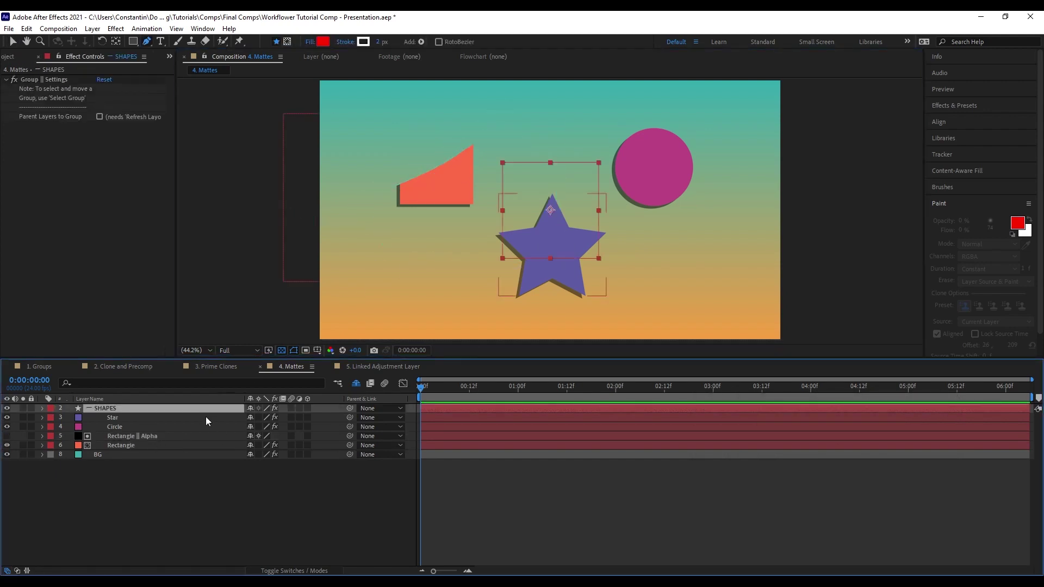
key("ctrl+alt+z")
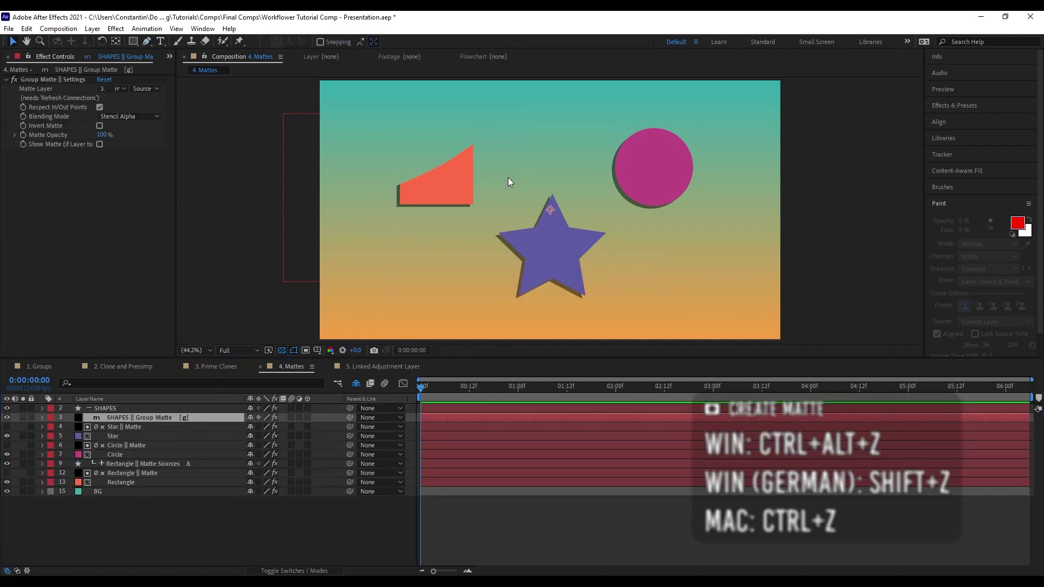
left_click_drag(450, 139, 441, 191)
left_click_drag(456, 265, 508, 294)
left_click_drag(543, 252, 592, 235)
left_click_drag(645, 212, 660, 172)
left_click_drag(646, 131, 613, 104)
left_click_drag(580, 106, 541, 107)
left_click(451, 139)
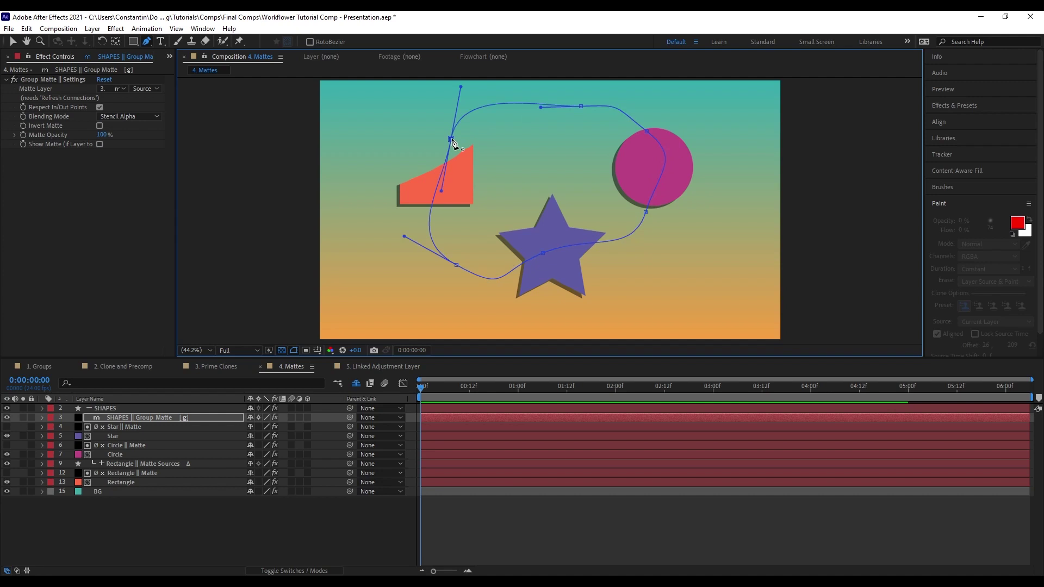
Expand the Rectangle || Matte Sources group and move the upper mask point of Rectangle || Alpha toward the rectangle's top-right corner
left_click(210, 463)
key("shift+x")
left_click(173, 473)
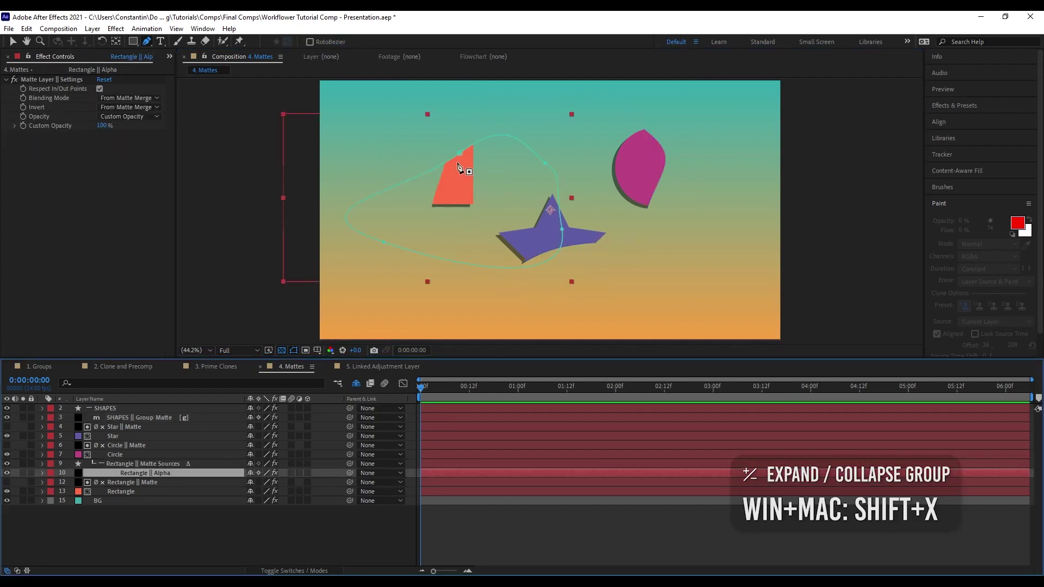
mouse_move(459, 153)
left_mouse_down()
mouse_move(476, 189)
mouse_move(466, 150)
mouse_move(492, 191)
mouse_move(472, 147)
left_mouse_up()
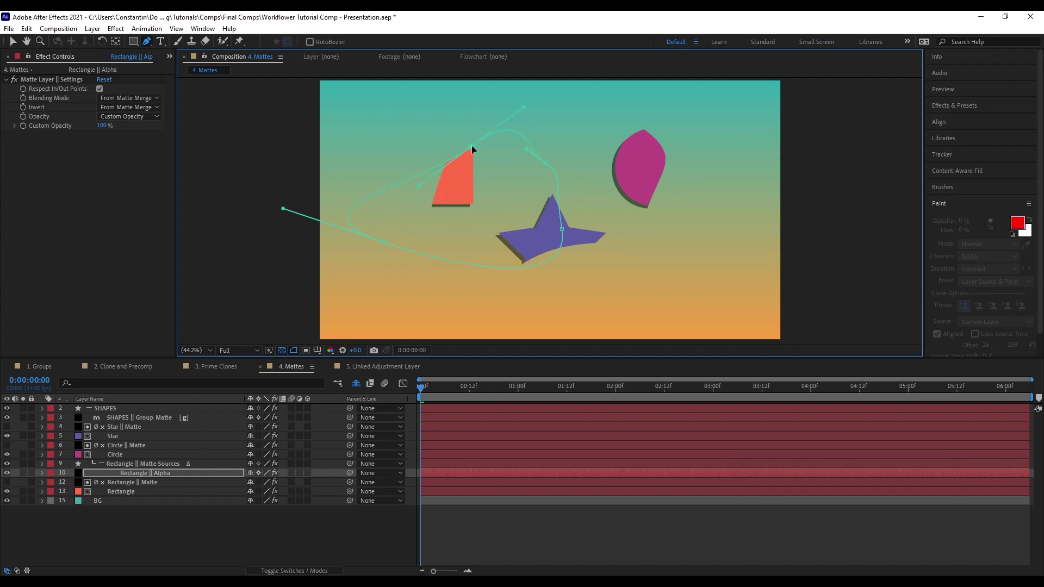
Add a second alpha matte to the Rectangle || Matte layer and draw a closed oval mask across the rectangle's right part
left_click(149, 482)
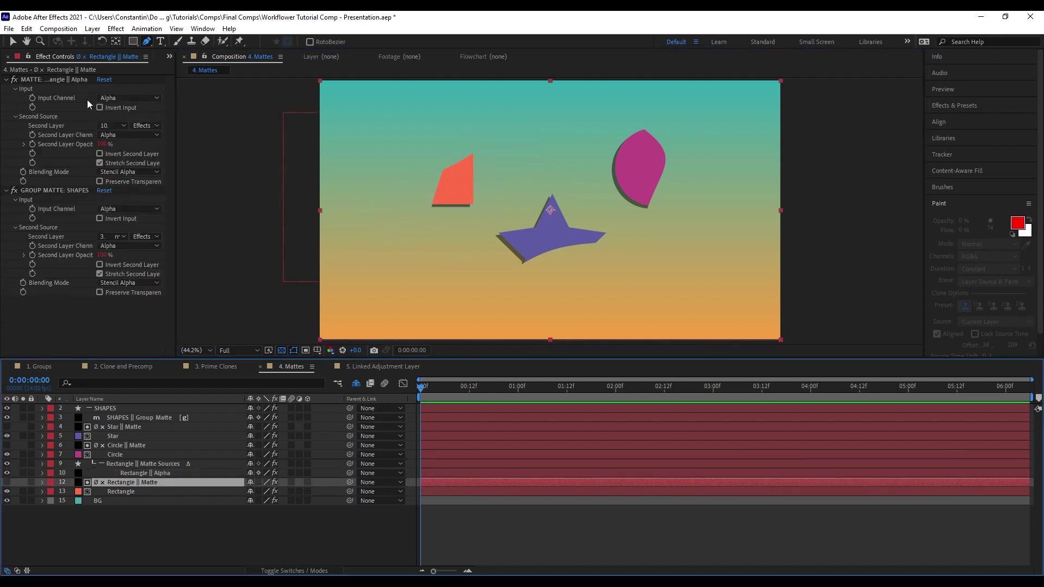
left_click(79, 82)
left_click(79, 192)
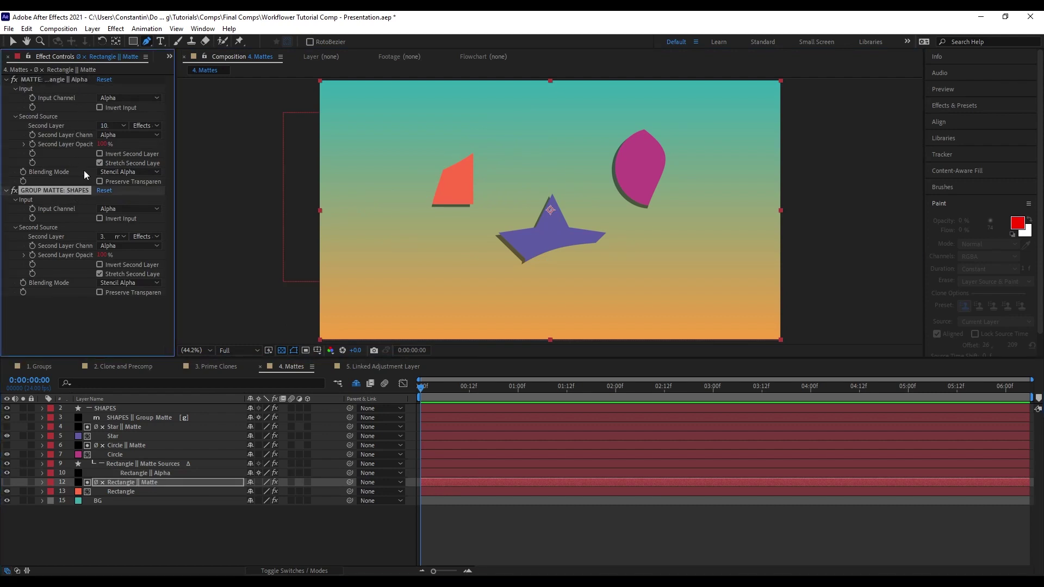
left_click(163, 485)
key("ctrl+alt+z")
left_click(544, 321)
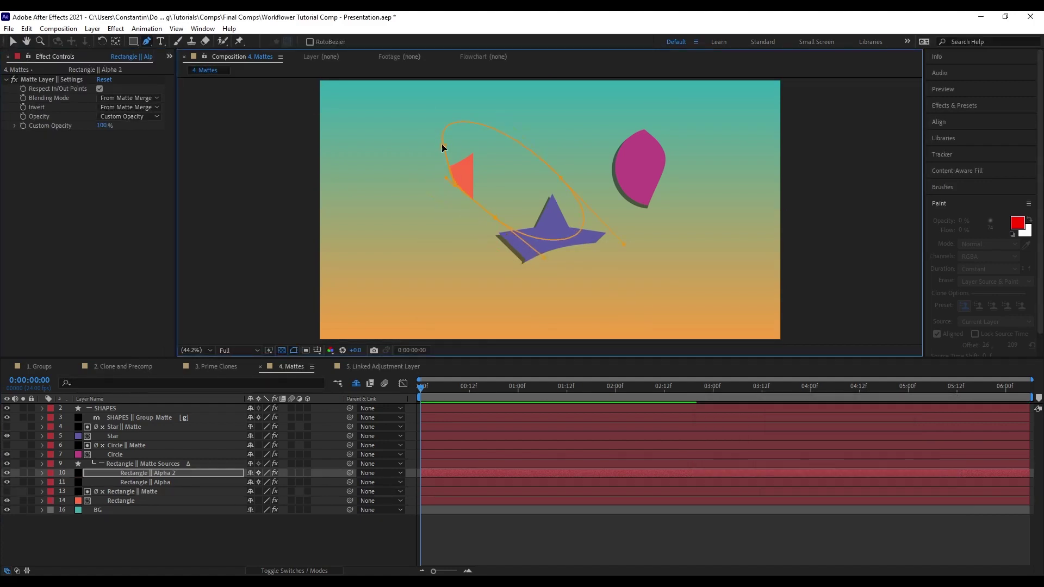
Set the blending mode of the Rectangle || Alpha 2 matte effect on the Rectangle || Matte layer to Silhouette Alpha
left_click(182, 492)
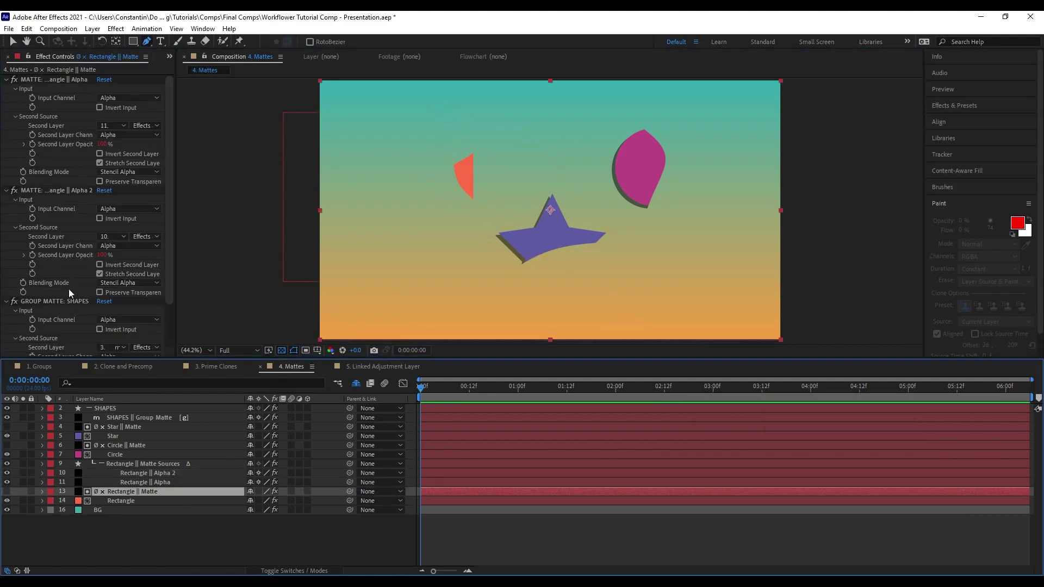
scroll(69, 293, "down", 2)
left_click(128, 241)
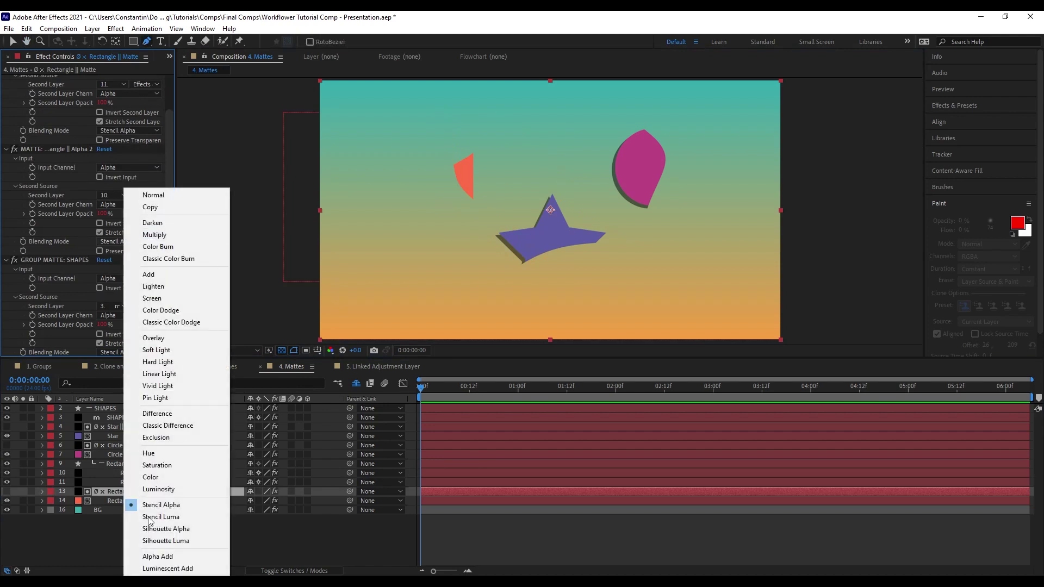
left_click(157, 529)
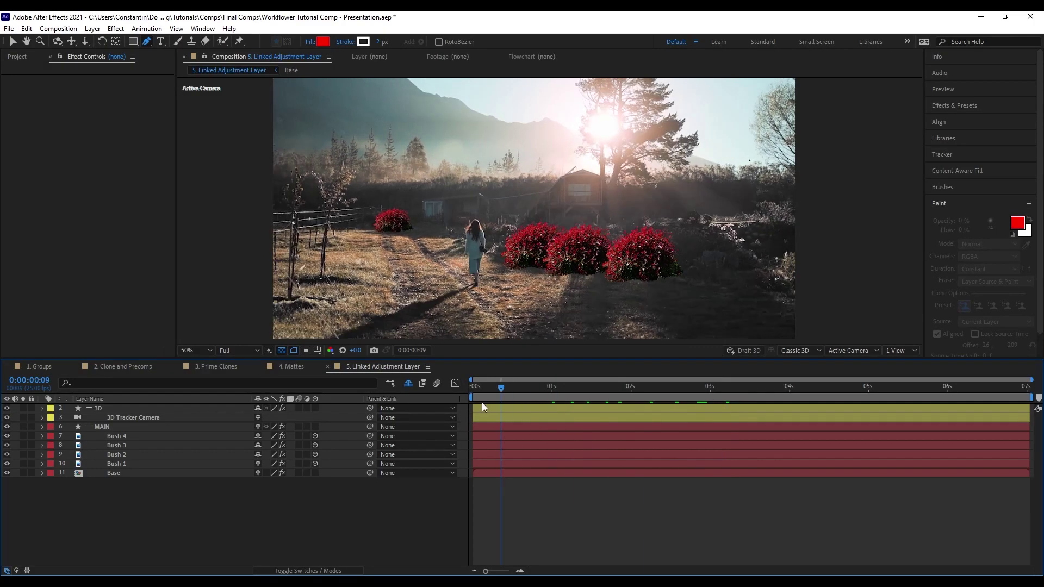
Try brightening the scene with a Curves effect on a new adjustment layer above Bush 4, and delete that layer
left_click_drag(552, 403, 731, 416)
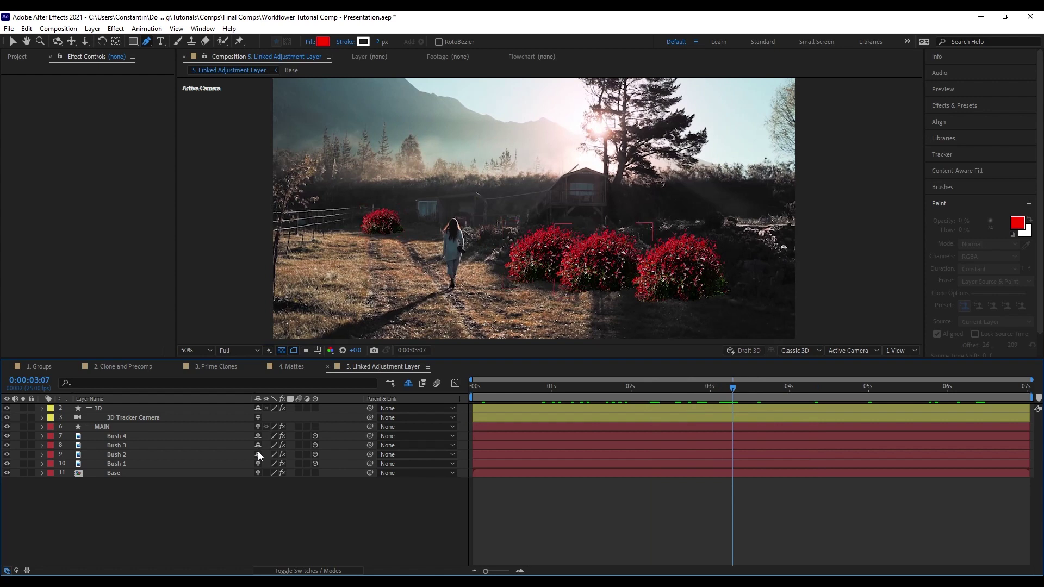
left_click(210, 438)
key("ctrl+alt+y")
key("ctrl+space")
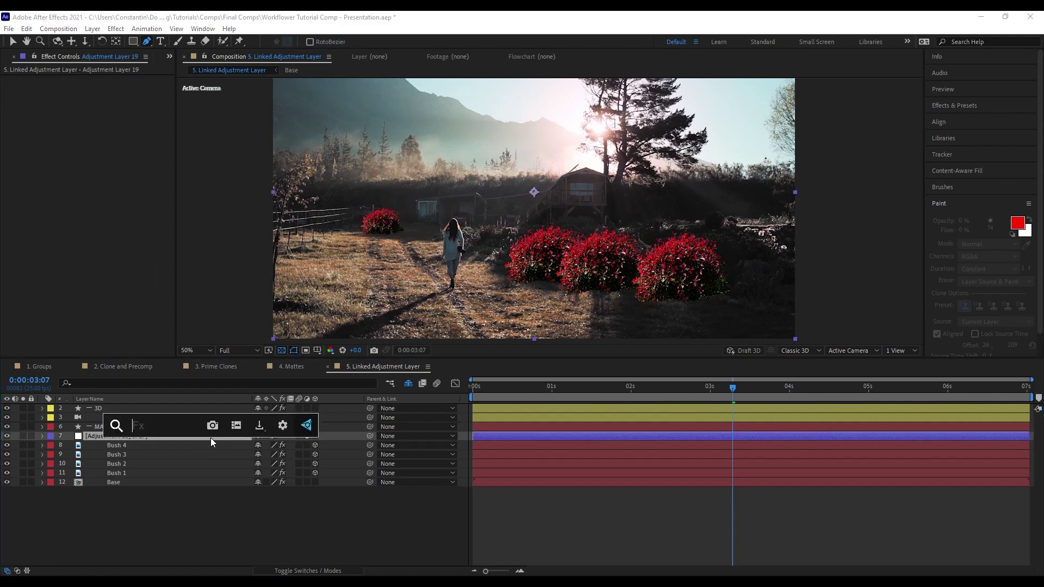
type("cur")
key("Return")
left_click_drag(98, 185, 79, 161)
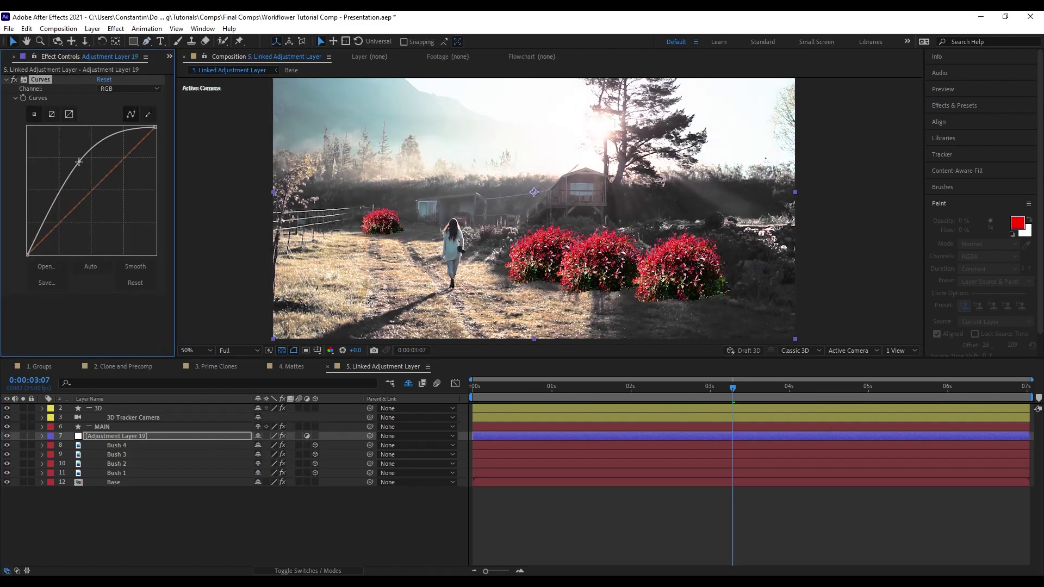
left_click(220, 436)
key("Delete")
Create a linked adjustment layer for the Bush 1 to Bush 4 layers and rename it Bushes
left_click(196, 463)
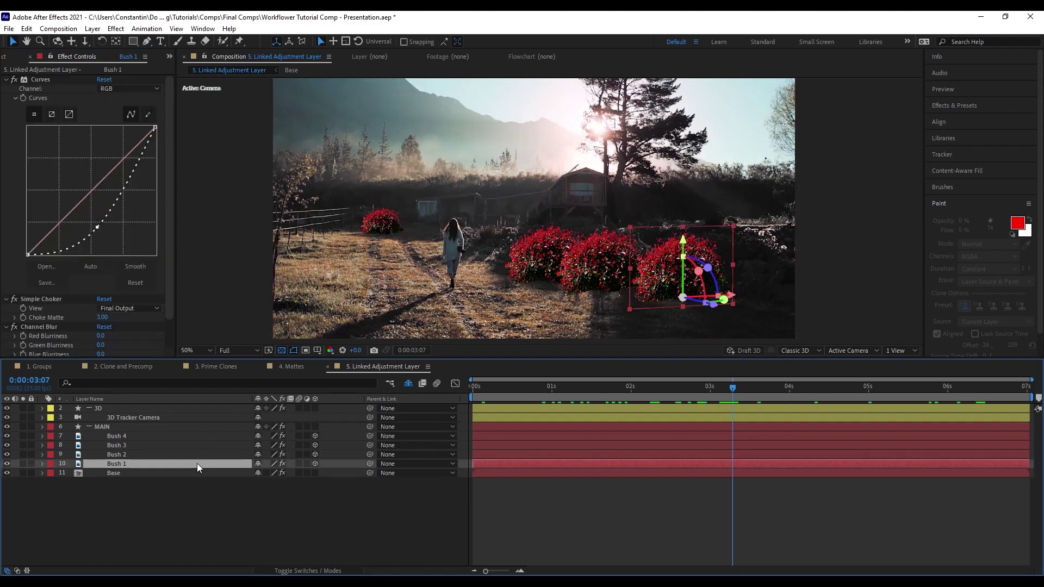
left_click(197, 439, "shift")
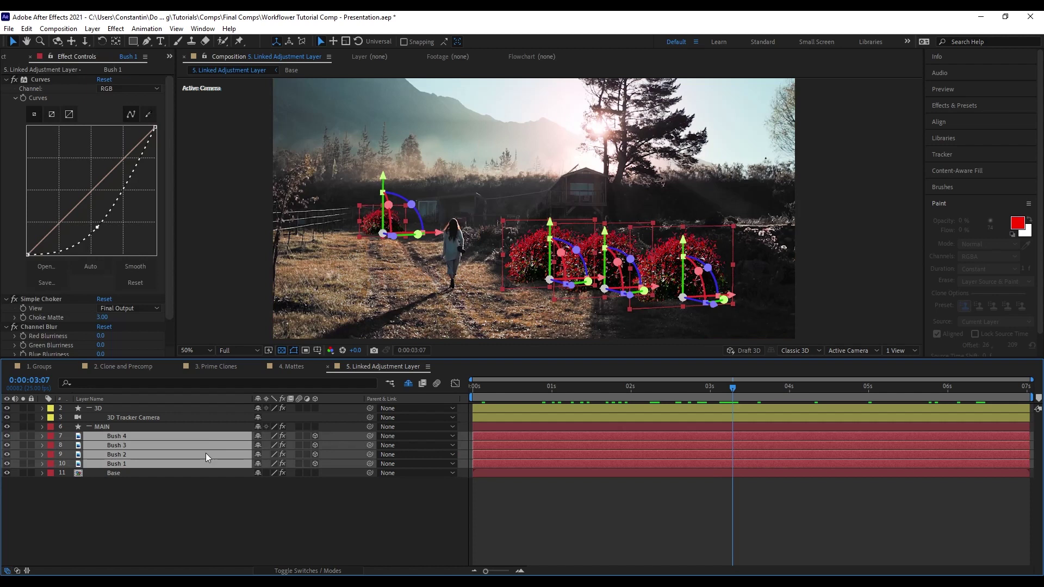
key("ctrl+alt+period")
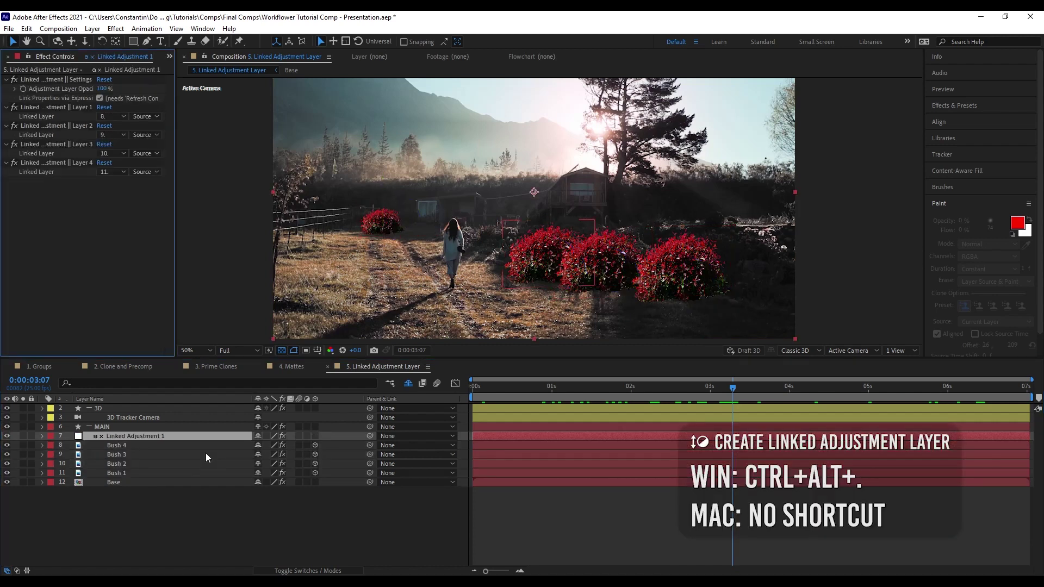
key("shift+Return")
type("B")
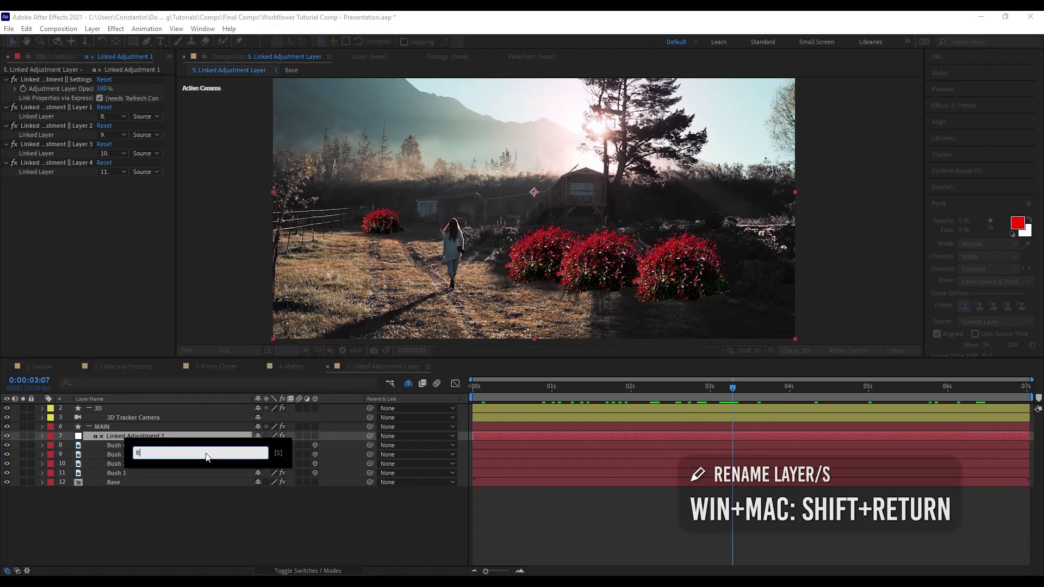
type("ushes")
key("Return")
Add a Curves effect to the Bushes layer, refresh the connections, and raise the RGB curve's midtones to brighten the bushes
key("ctrl+space")
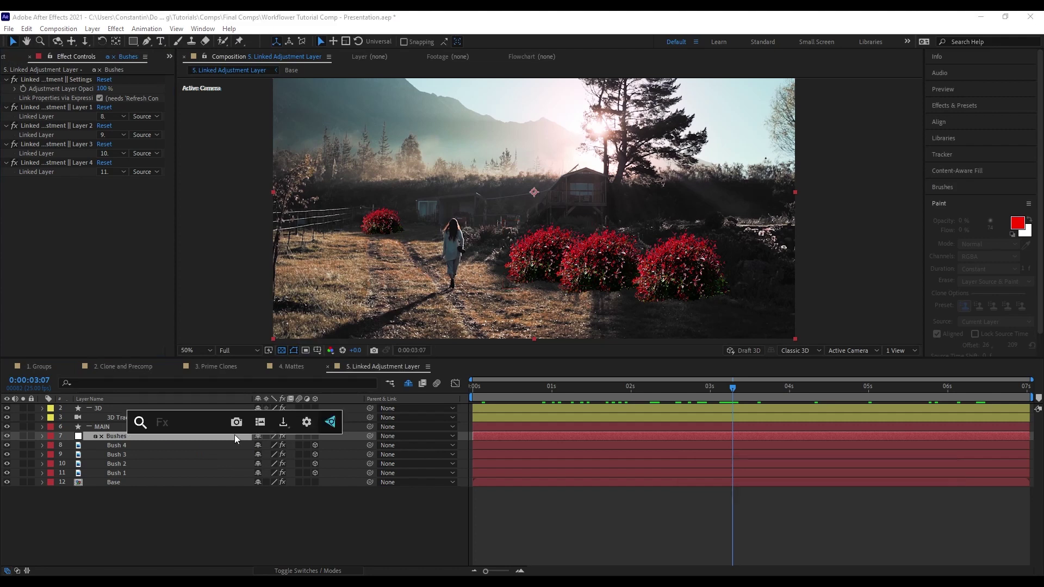
type("curv")
key("Return")
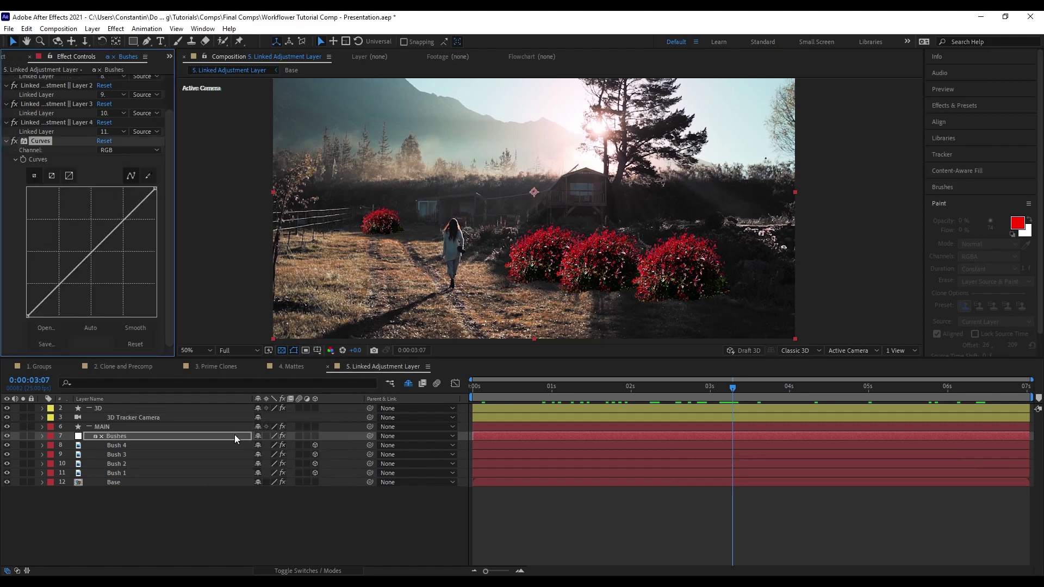
key("ctrl+alt+q")
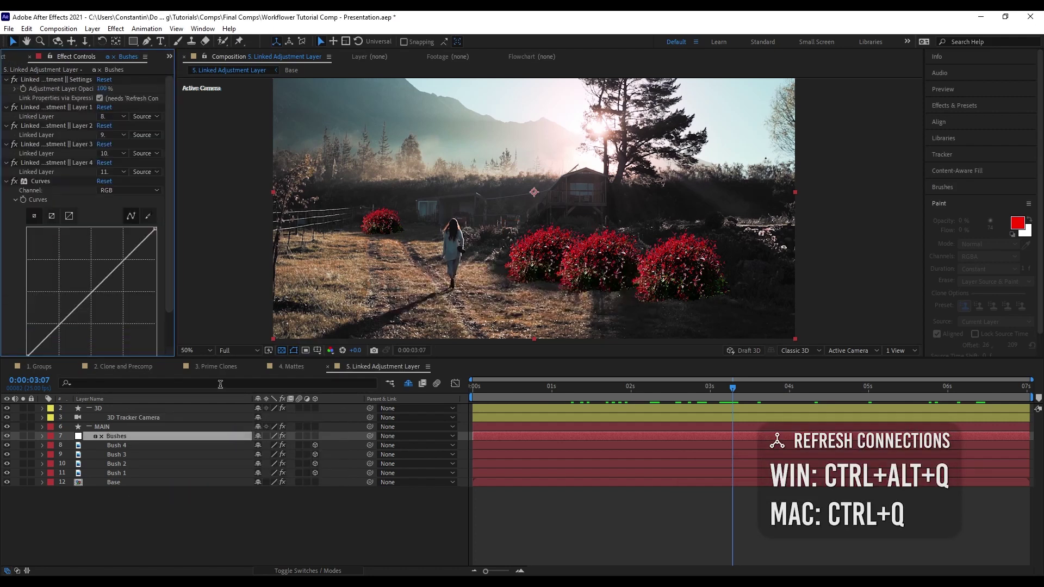
left_click_drag(85, 299, 79, 259)
key("grave")
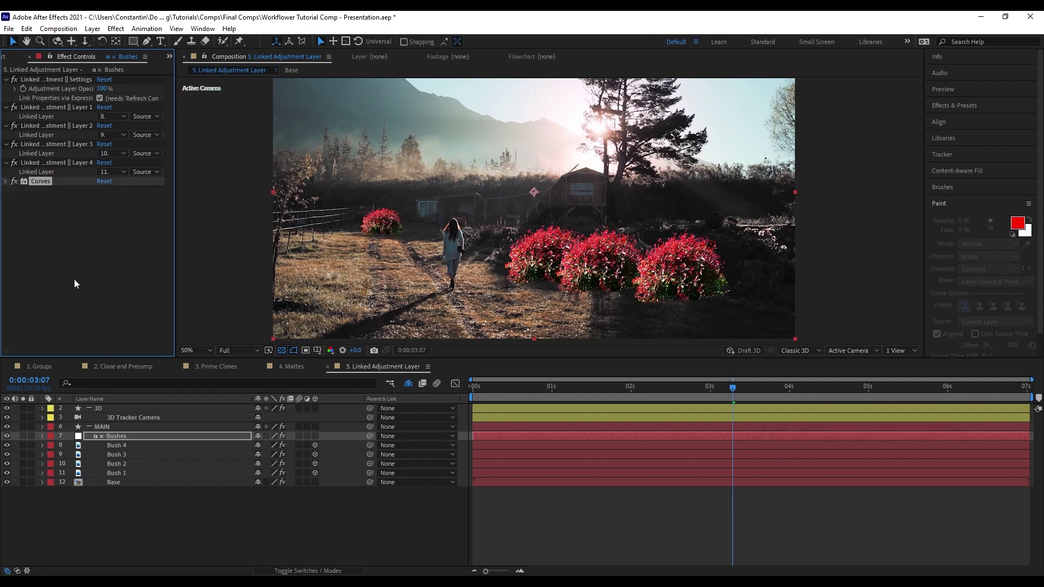
Add a Hue/Saturation effect to the Bushes layer, refresh the connections, and lower Master Saturation to about -40
key("ctrl+space")
type("hue")
key("Return")
key("ctrl+alt+q")
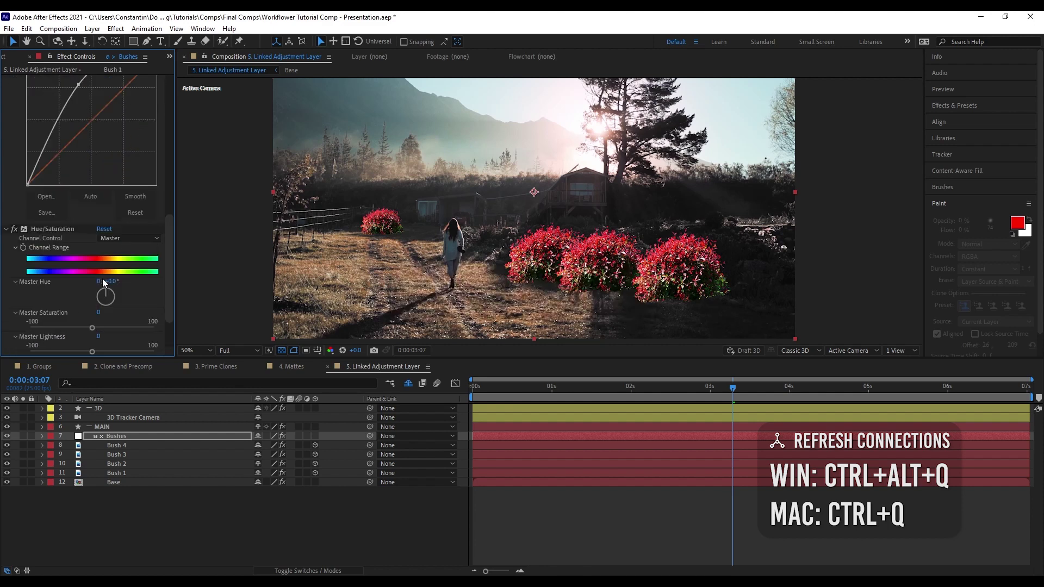
left_click_drag(92, 289, 69, 287)
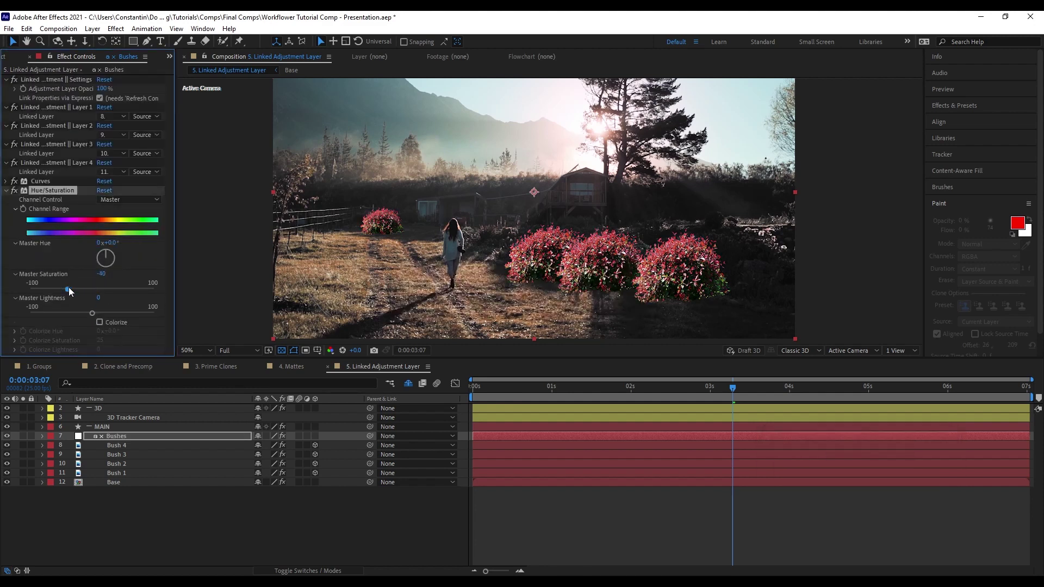
Switch the Bushes layer's Curves effect off and on again, and try an Adjustment Layer Opacity of 50%
left_click(14, 181)
left_click(14, 182)
left_click(103, 88)
type("50")
key("Return")
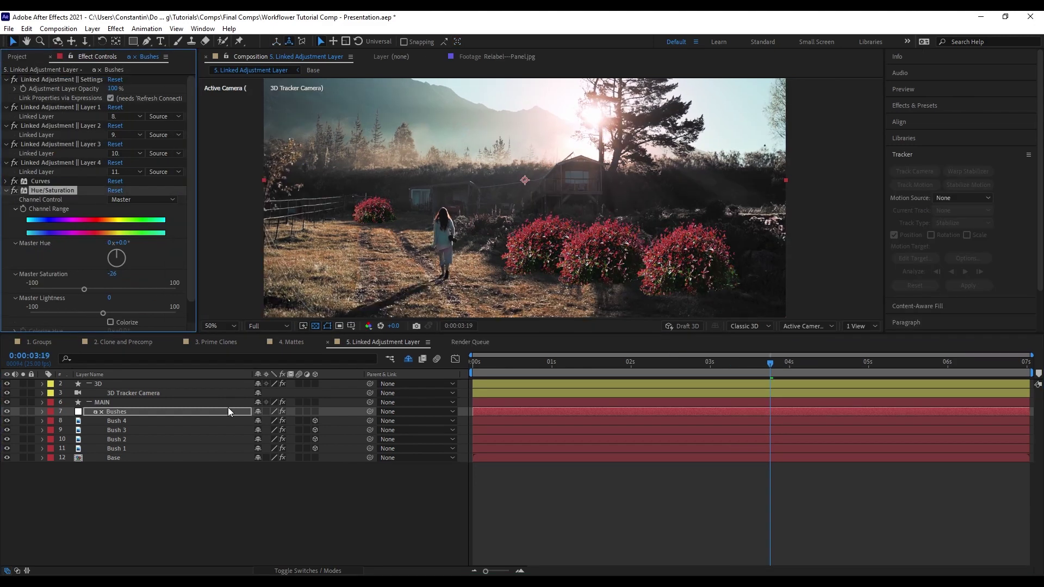
Duplicate the Linked Adjustment || Layer 4 effect on the Bushes layer, and delete the duplicate
left_click(89, 165)
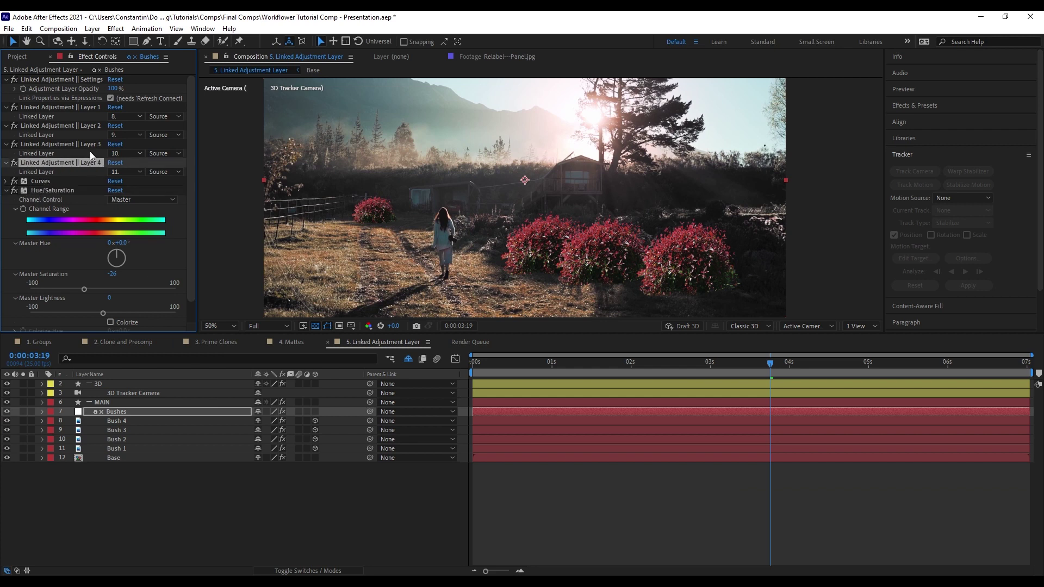
key("ctrl+d")
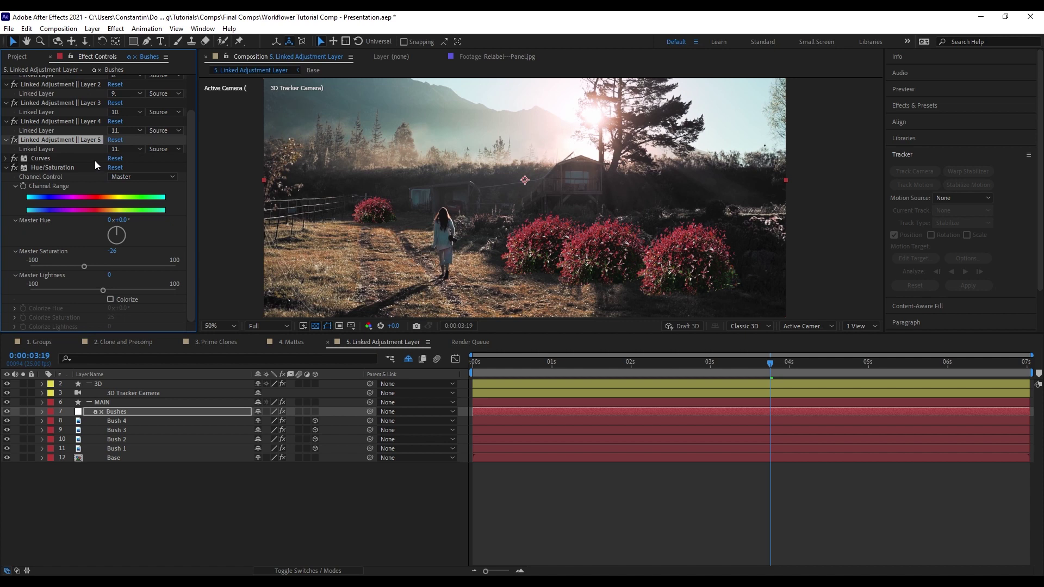
key("Delete")
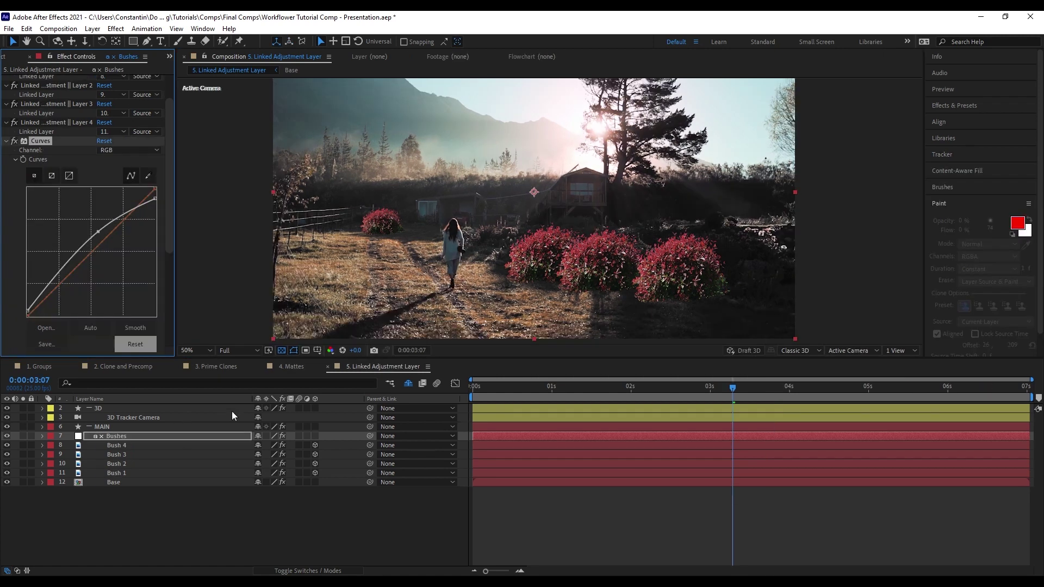
Create a linked adjustment layer for the Bush 1 to Bush 3 layers at 0:00:07:00 and rename it Front
key("space")
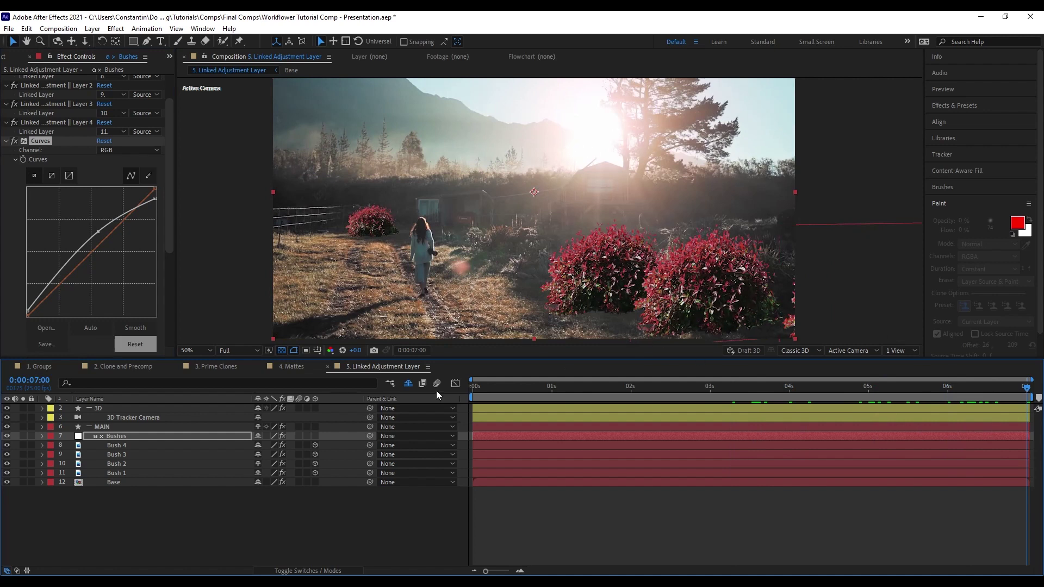
left_click(160, 474)
left_click(156, 455, "shift")
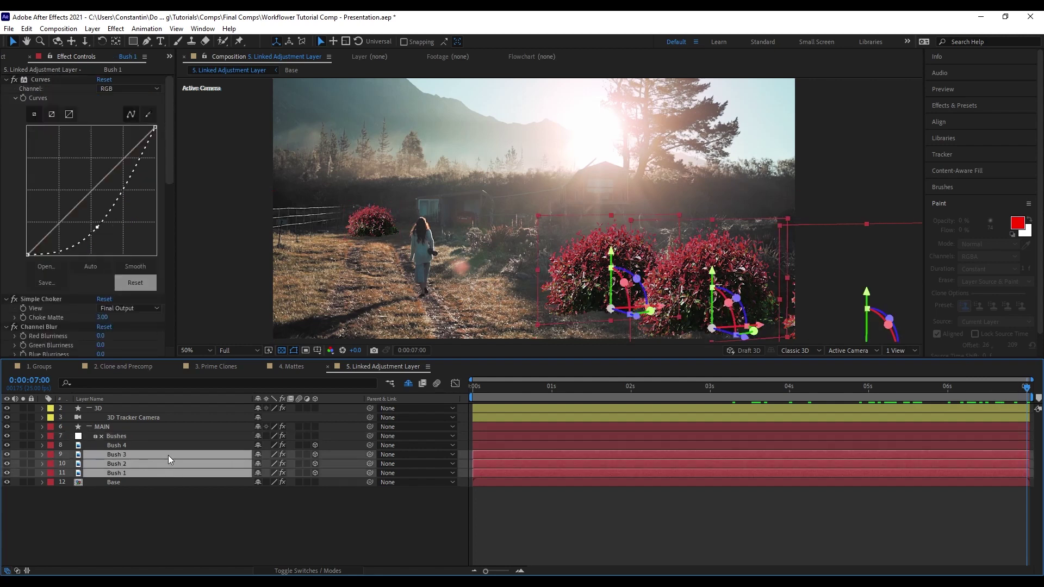
key("ctrl+alt+period")
key("shift+Return")
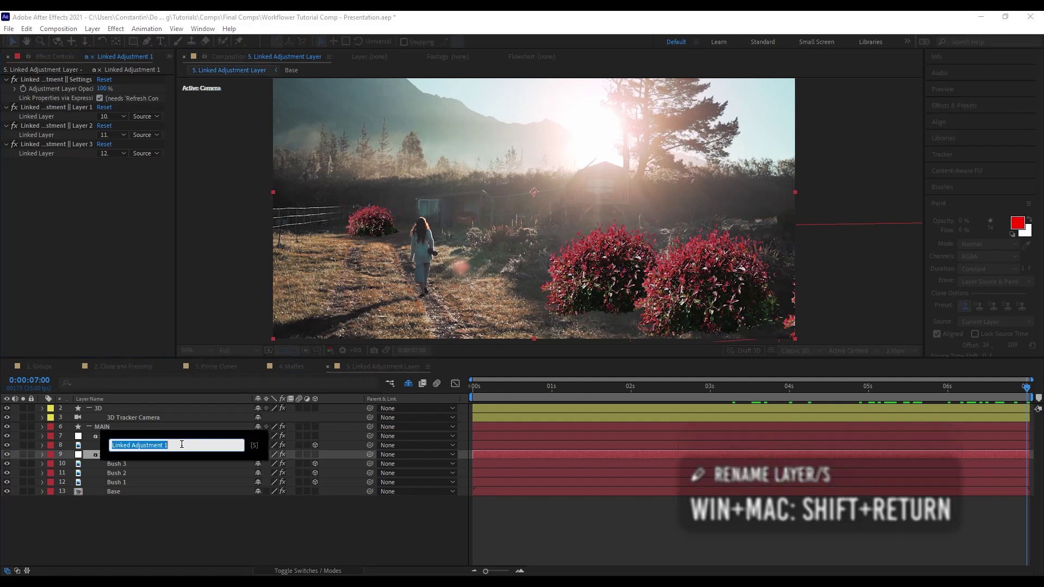
type("Front")
key("Return")
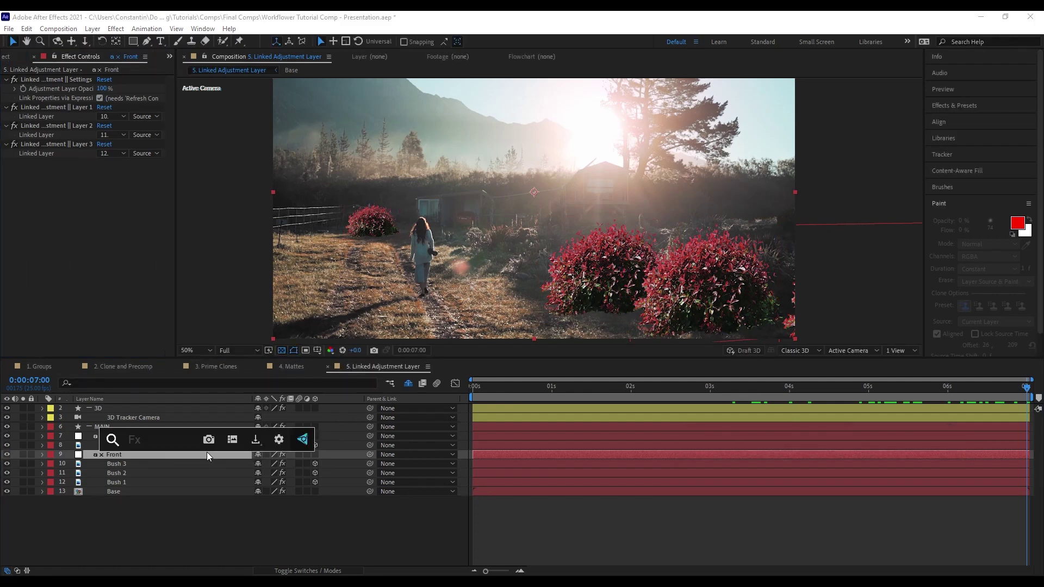
Add a Curves effect to the Front layer, refresh the connections, and strongly raise the RGB curve, including its black point
key("ctrl+alt+q")
left_click_drag(39, 304, 41, 271)
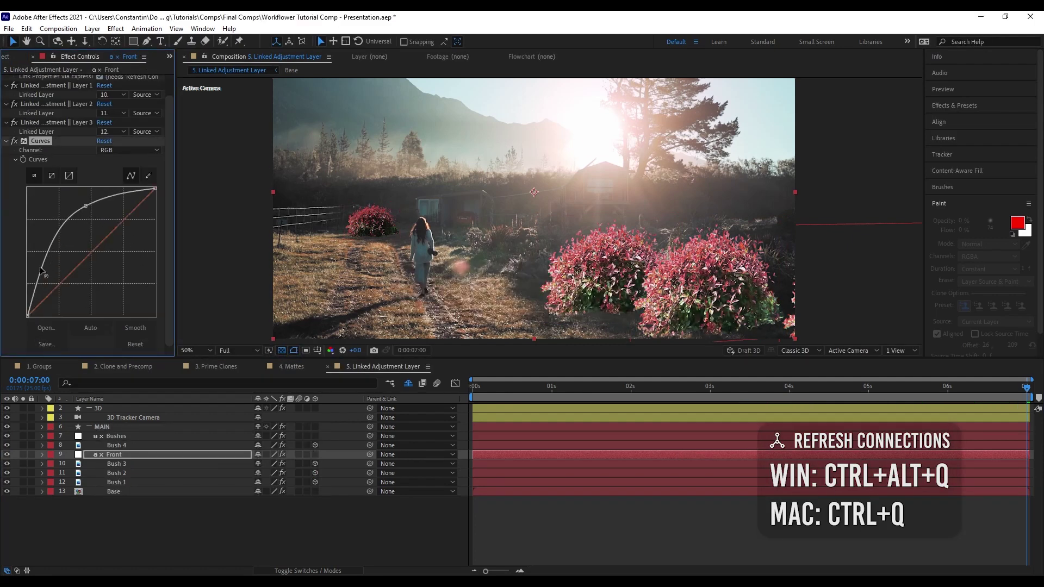
left_click_drag(28, 316, 27, 306)
Raise the midtones of the Front layer's Red curve, and slightly lower the black point of its RGB curve
left_click(128, 150)
left_click(109, 170)
left_click_drag(111, 232, 104, 215)
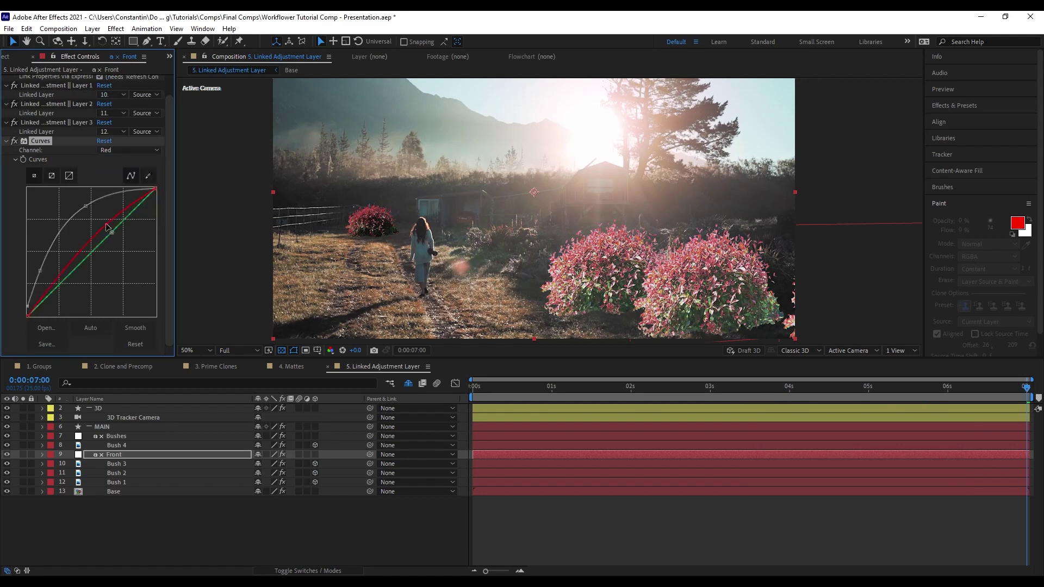
left_click(129, 150)
left_click(109, 160)
left_click_drag(27, 306, 28, 310)
Keyframe the Front layer's Curves at 0:00:07:00, reset the curve at 0:00:05:07, and check the frame at 0:00:03:19
left_click(23, 159)
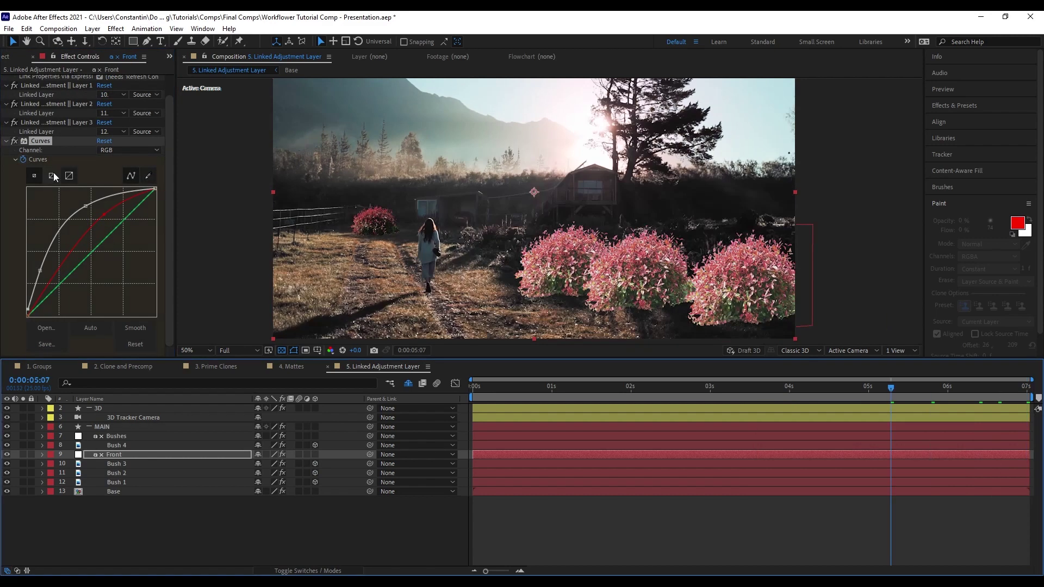
left_click(104, 140)
left_click_drag(892, 388, 792, 401)
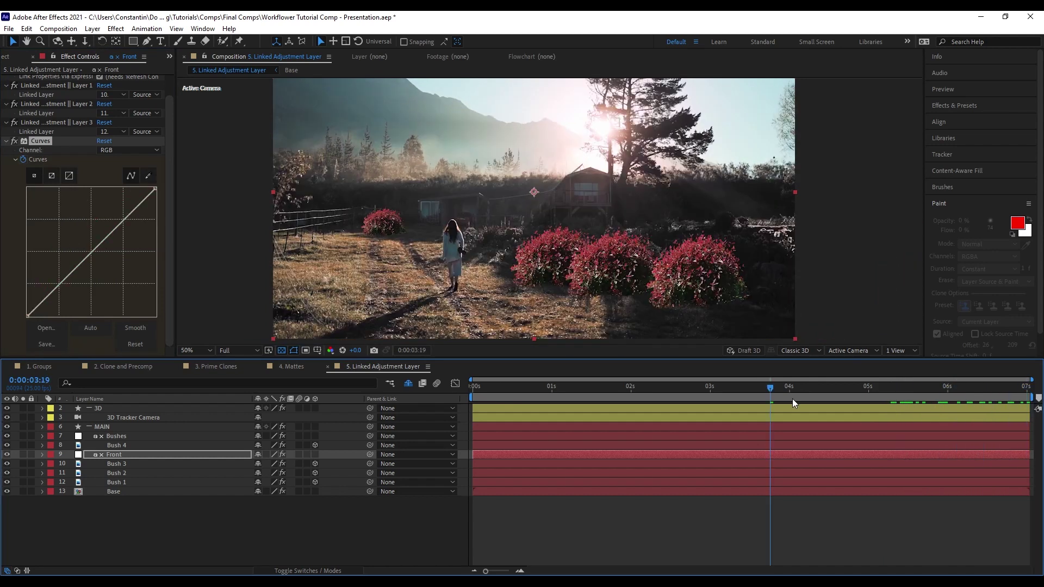